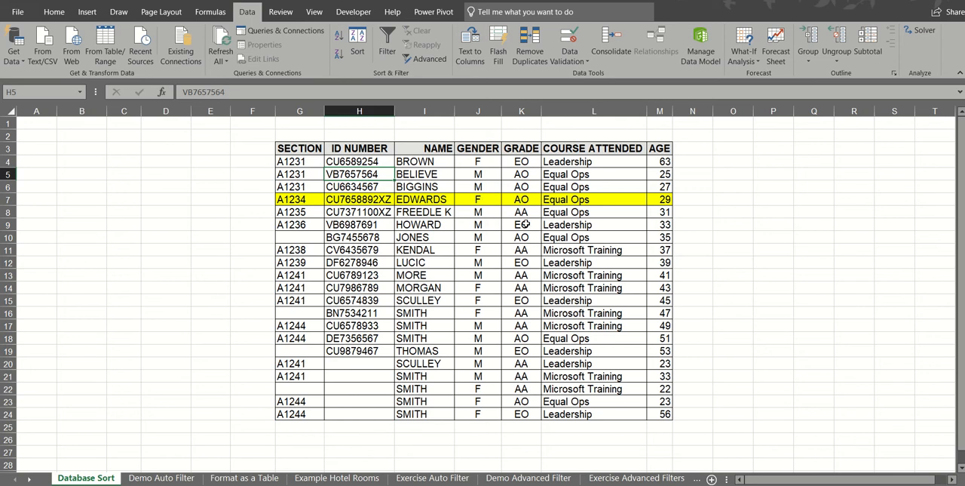
Sort the table by GENDER in ascending order, reverse it to descending, and return it to ascending
click(486, 174)
click(480, 225)
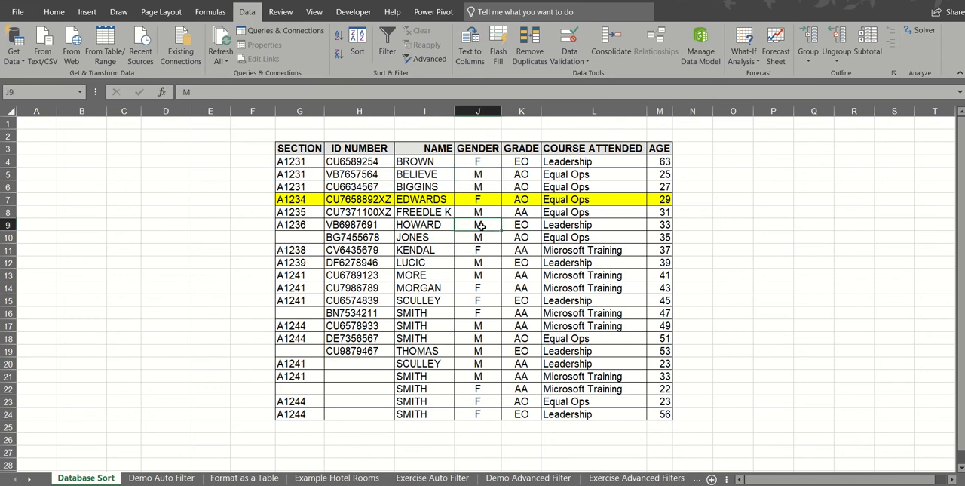
click(479, 273)
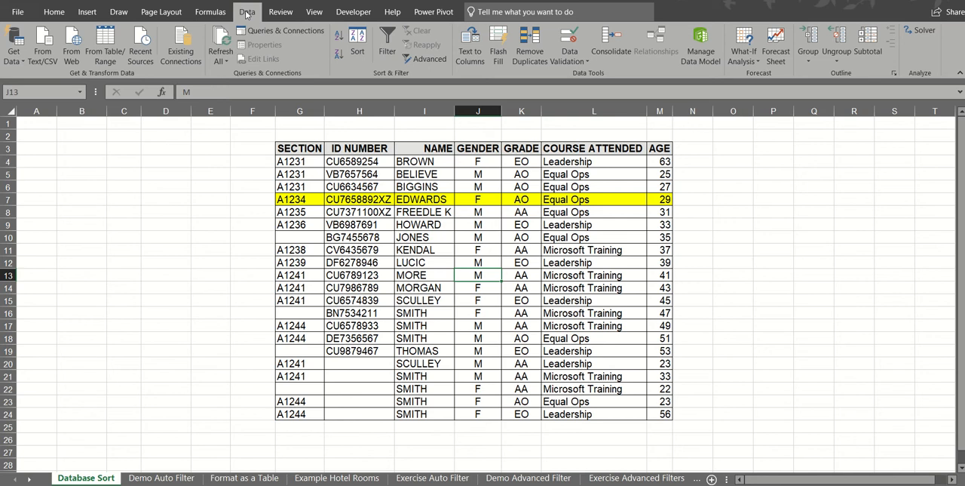
click(338, 38)
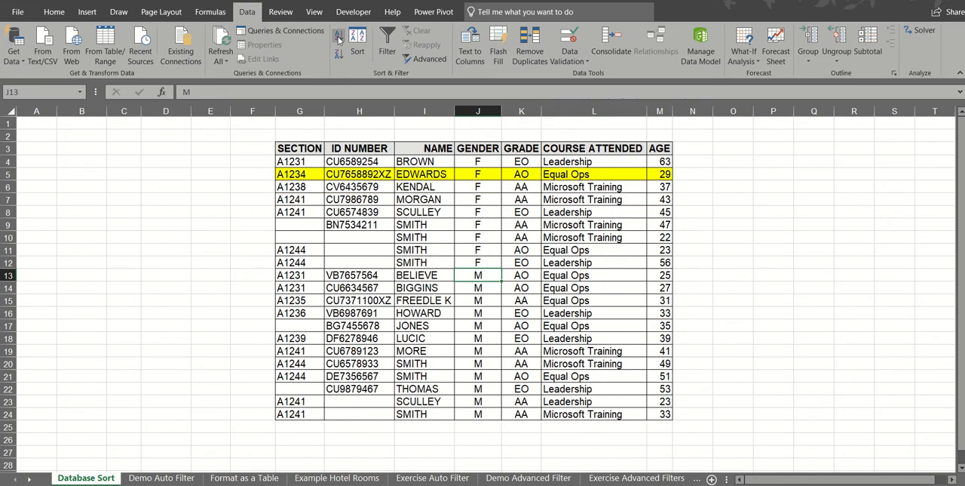
click(338, 56)
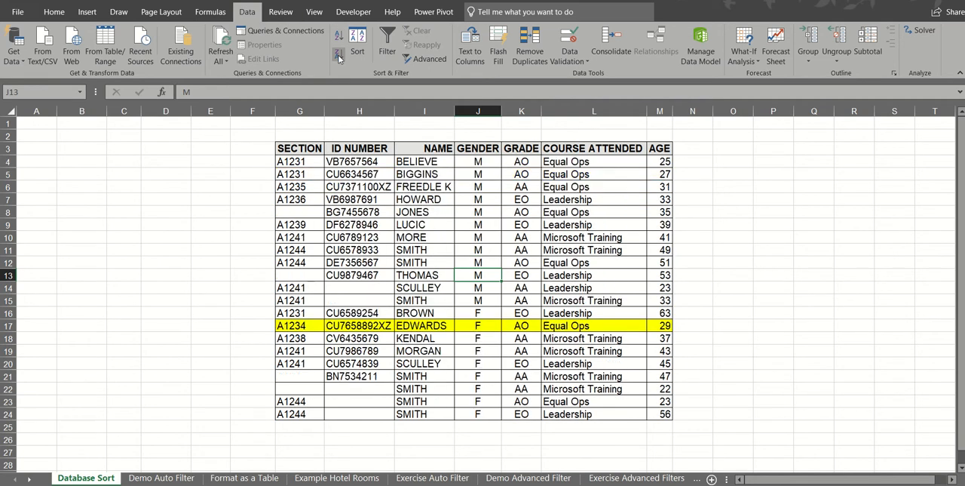
click(339, 37)
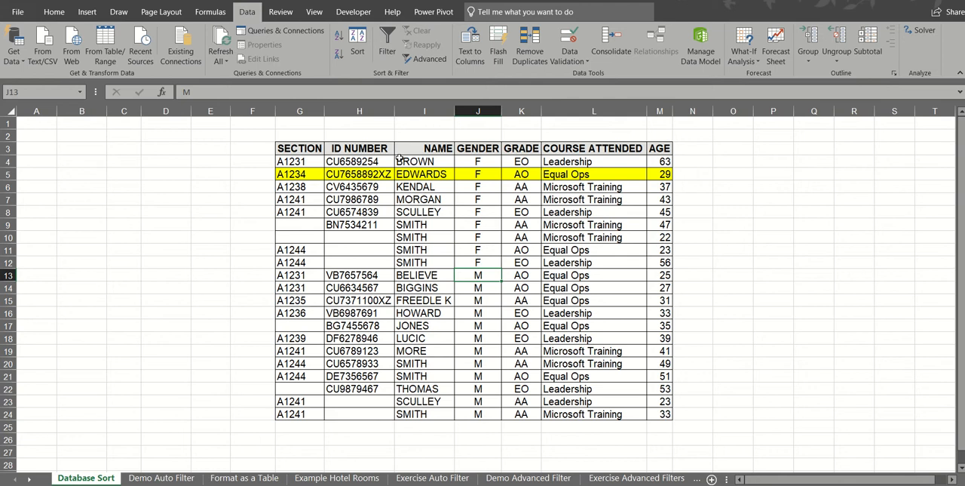
Sort the table by GRADE in ascending order and switch it to descending
click(521, 234)
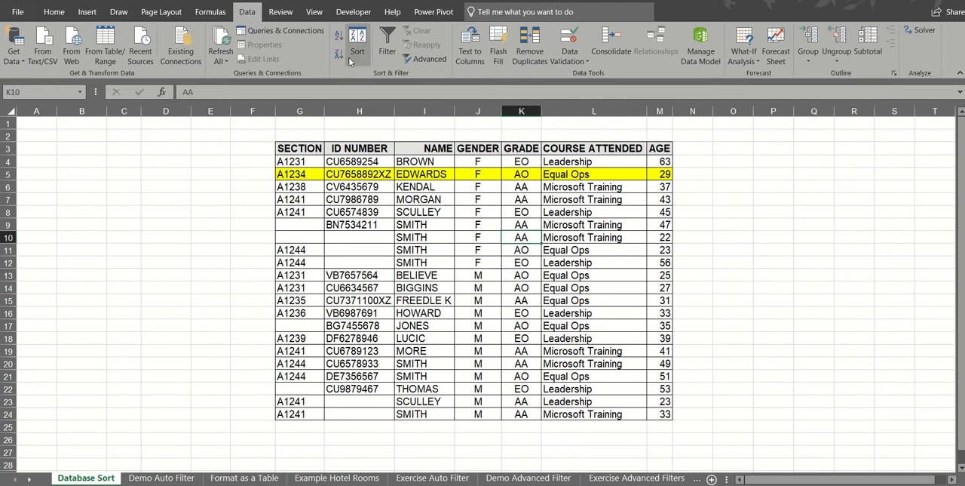
click(338, 38)
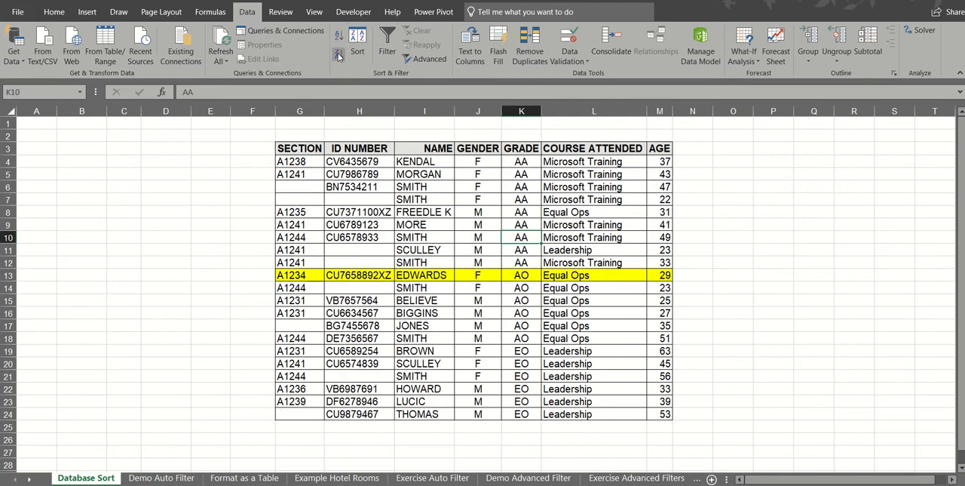
click(338, 56)
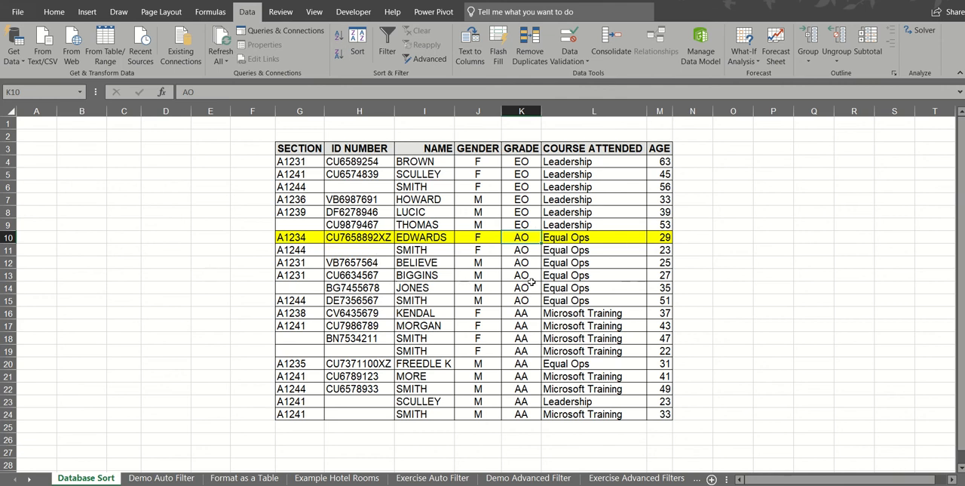
Sort the GENDER cells J4:J24 from A to Z, expanding the selection to include the rest of the table
click(582, 211)
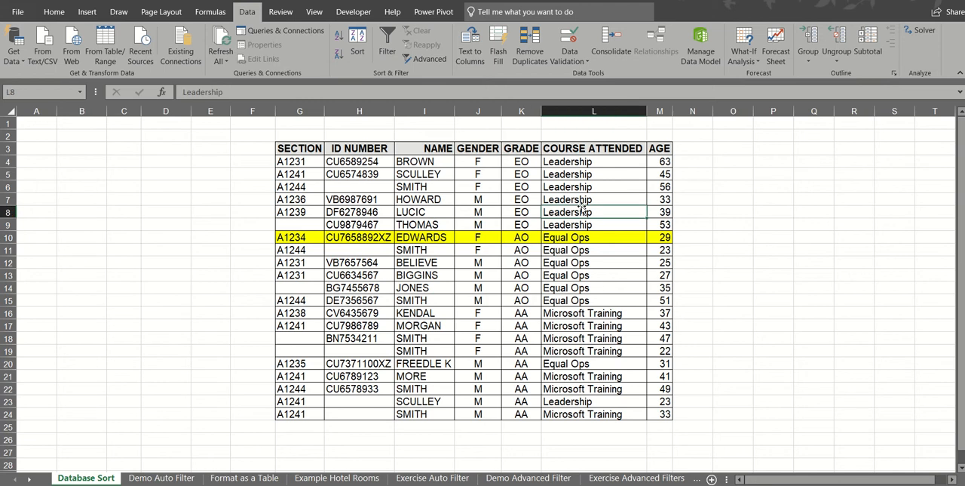
drag(477, 161, 481, 408)
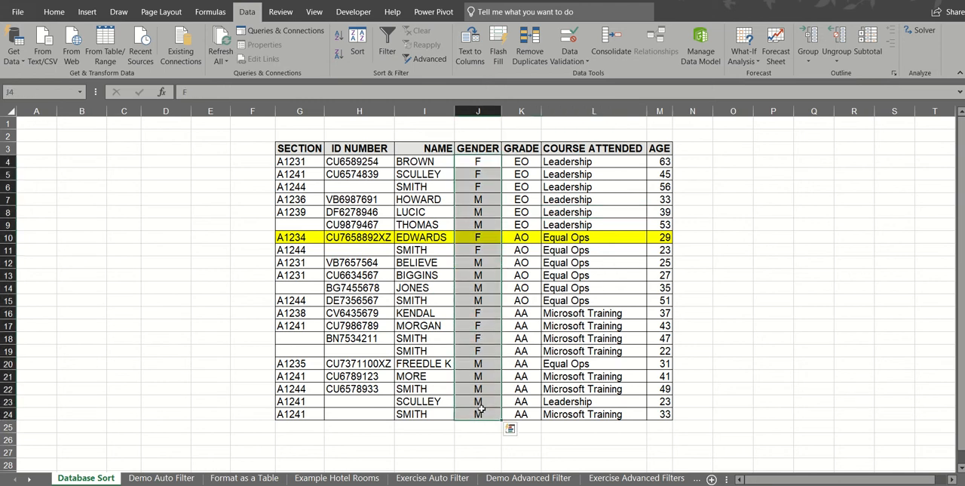
click(339, 35)
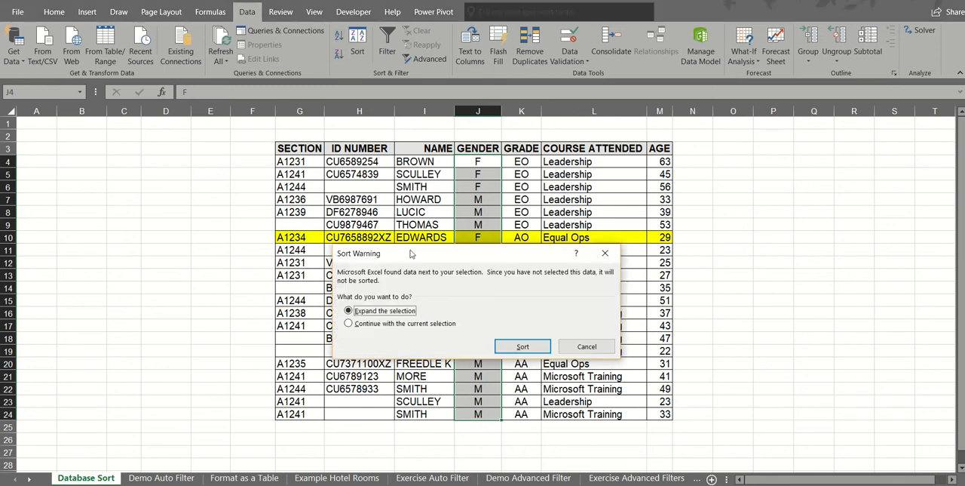
drag(410, 253, 559, 155)
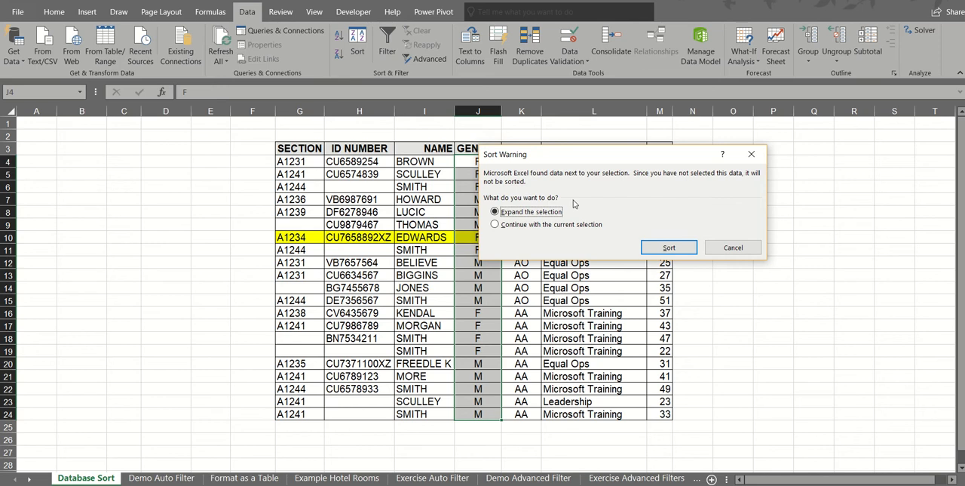
click(671, 249)
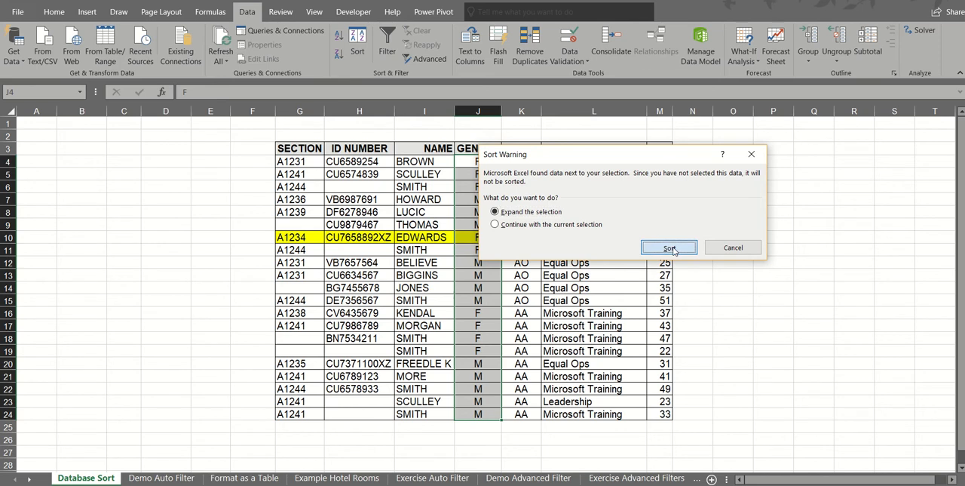
Sort the table by the NAME column from A to Z
click(436, 227)
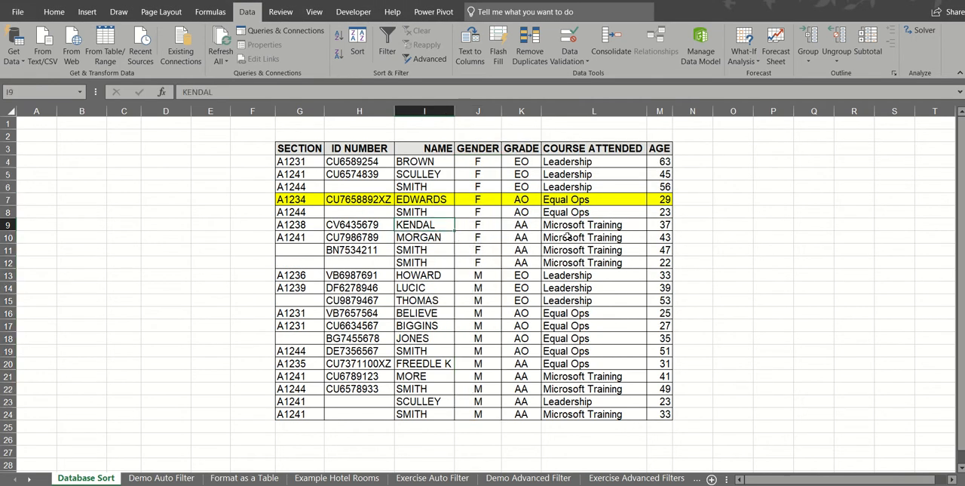
click(426, 175)
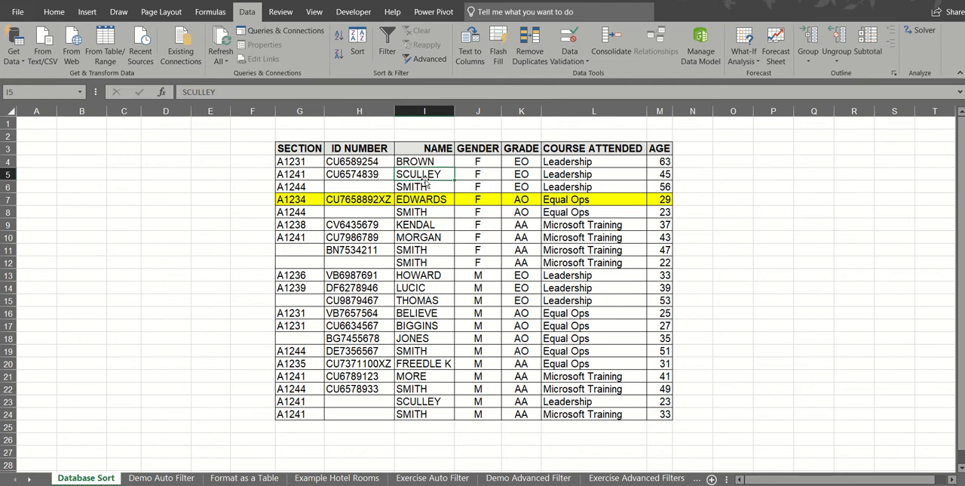
click(338, 35)
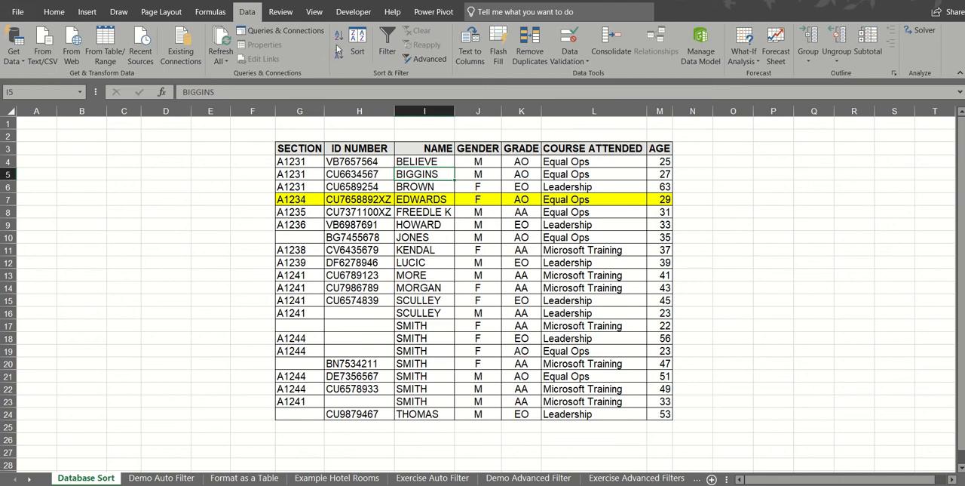
Sort the table from A to Z by GENDER, followed by a separate A to Z sort on GRADE
click(477, 224)
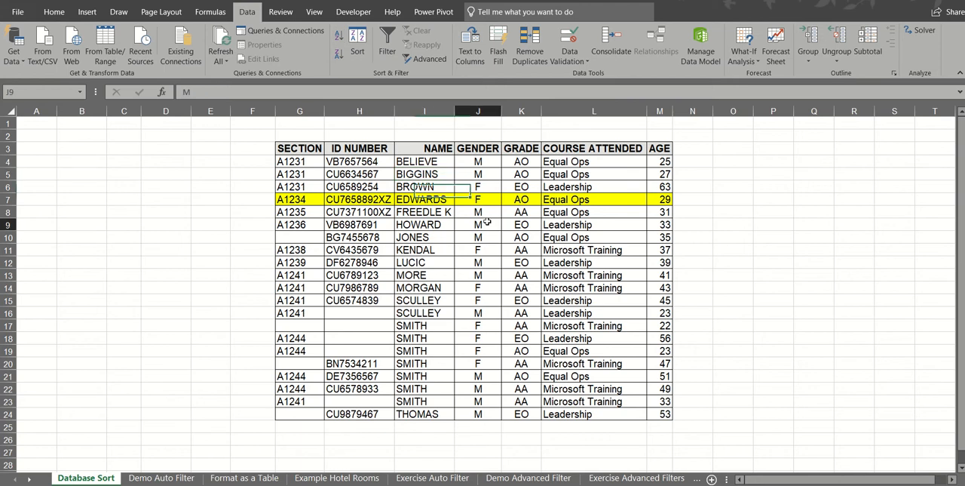
click(338, 35)
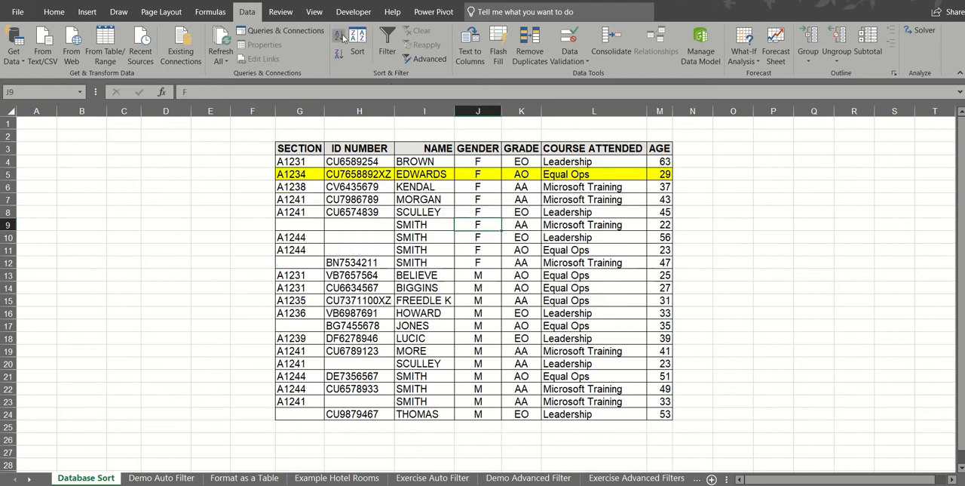
click(518, 211)
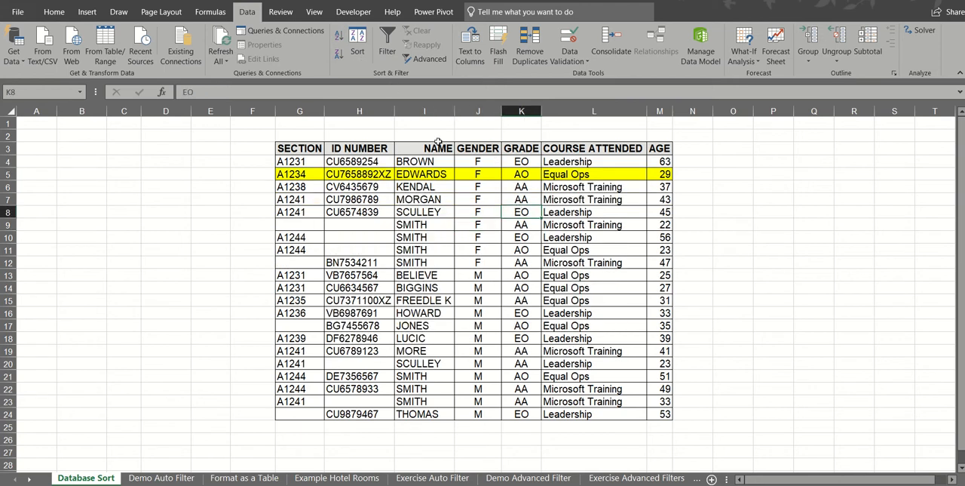
click(338, 35)
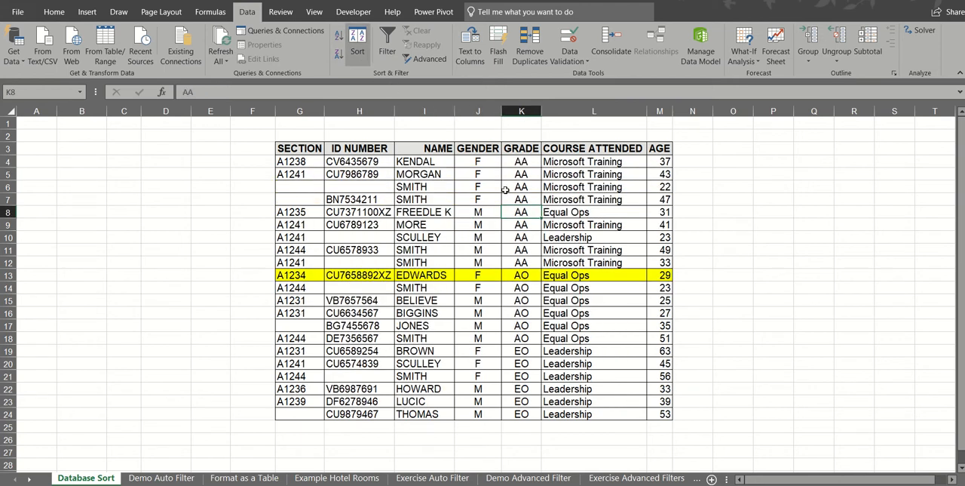
Set up a custom sort with NAME as the first level, sorted on Cell Values in A to Z order
click(422, 233)
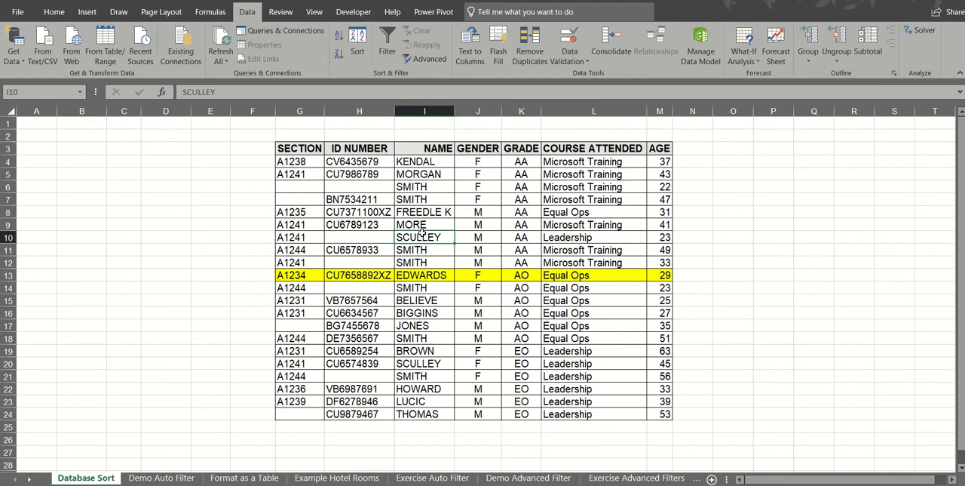
click(362, 45)
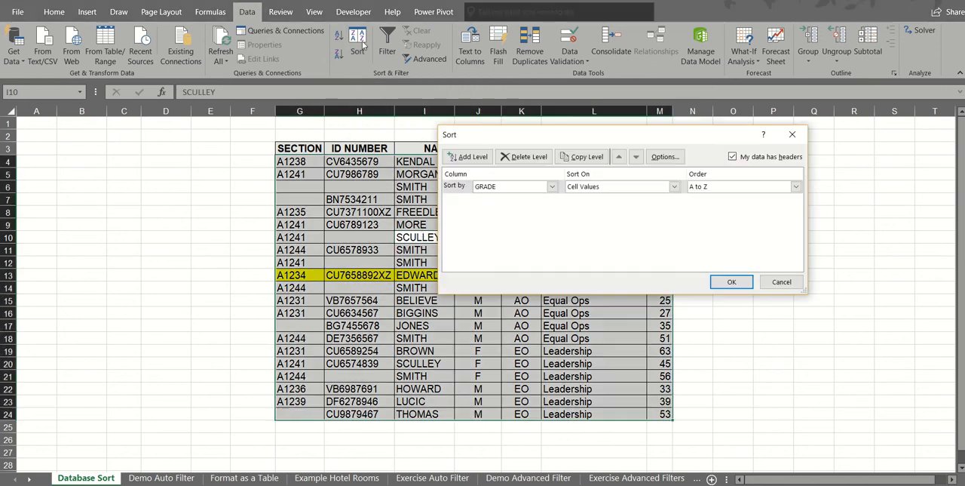
drag(480, 134, 384, 159)
click(456, 211)
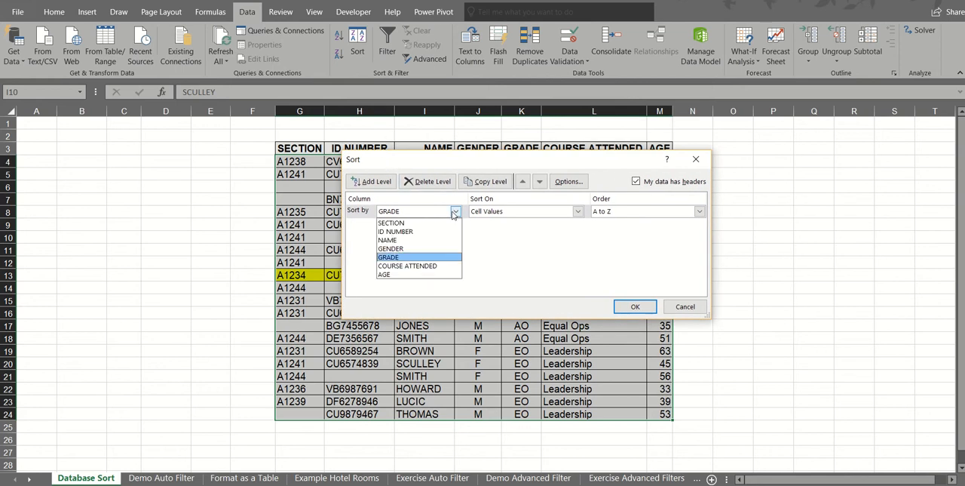
click(435, 241)
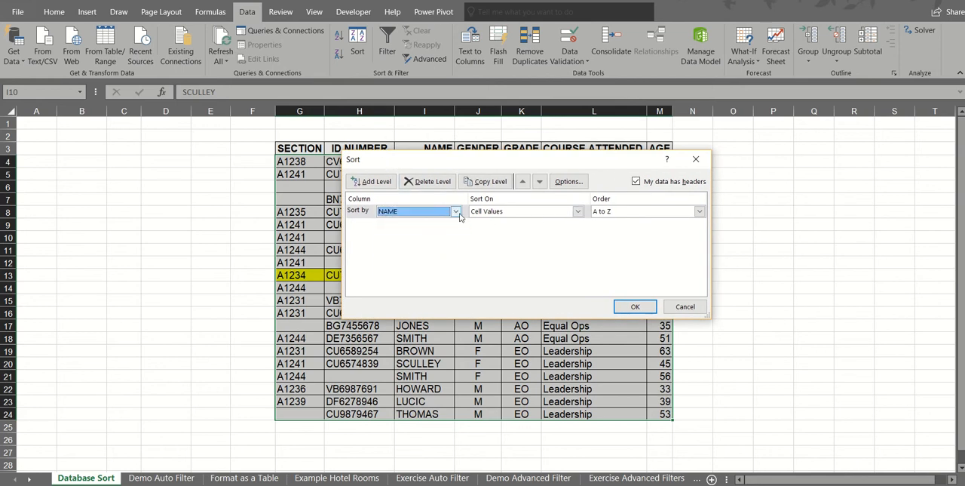
click(578, 214)
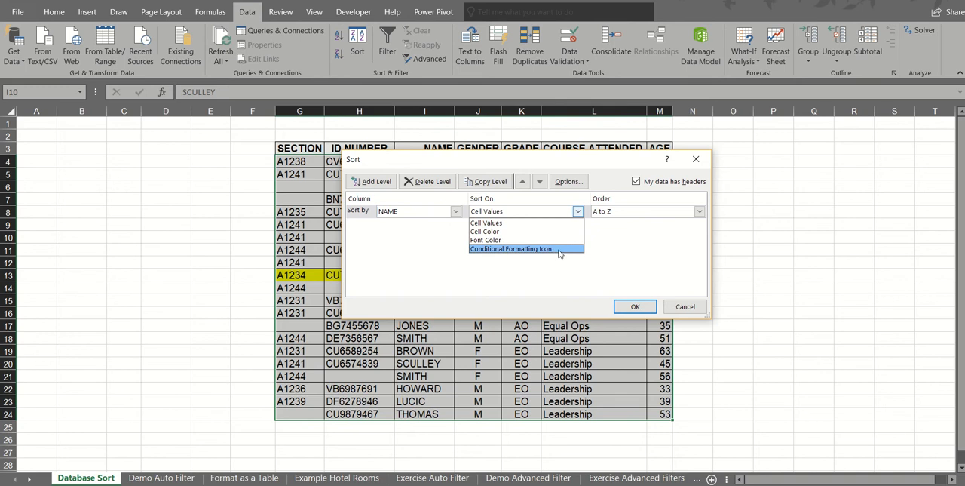
click(490, 222)
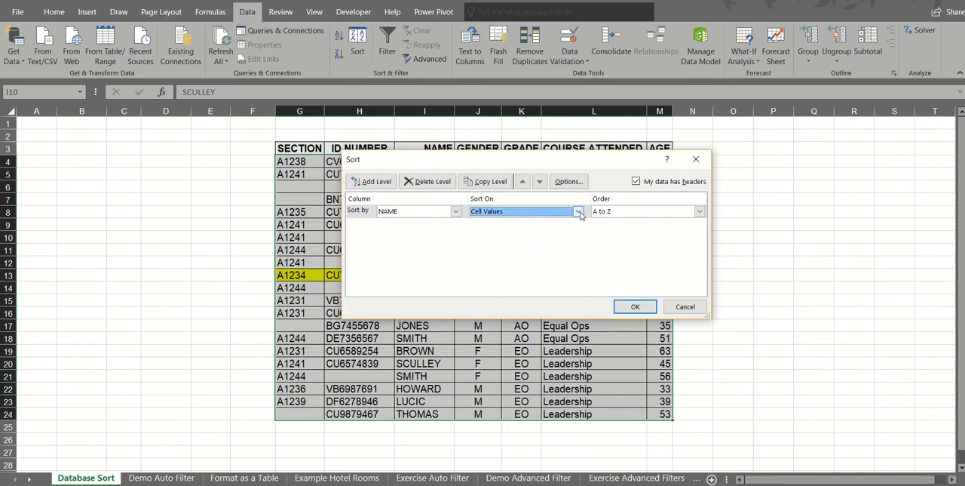
click(699, 212)
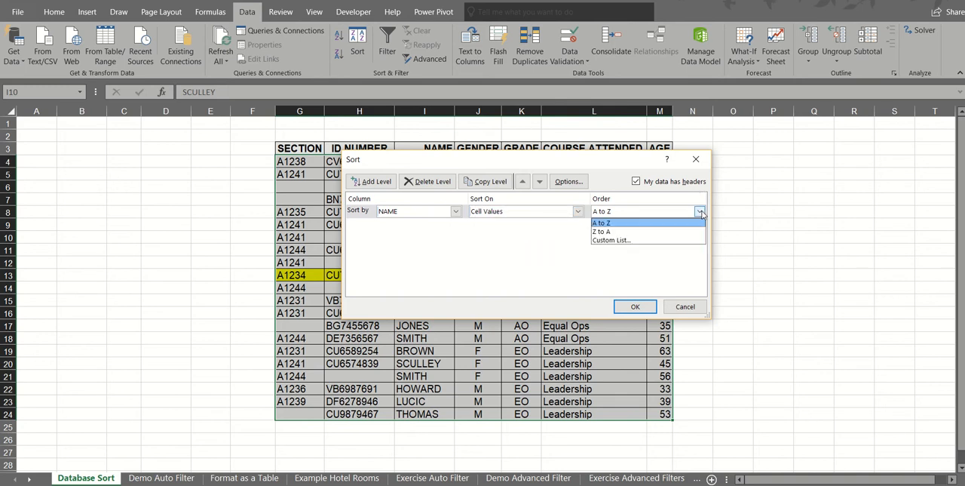
click(665, 223)
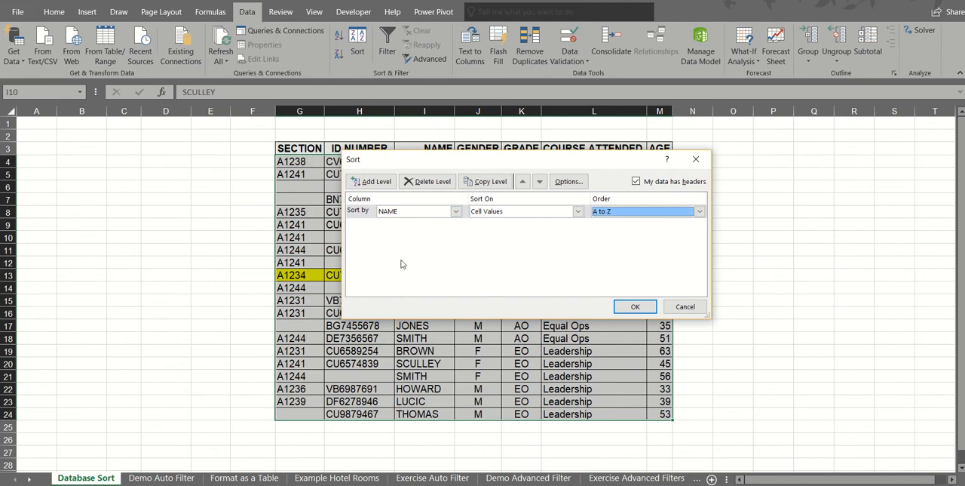
Add GENDER and GRADE as the second and third levels of the custom sort
click(373, 181)
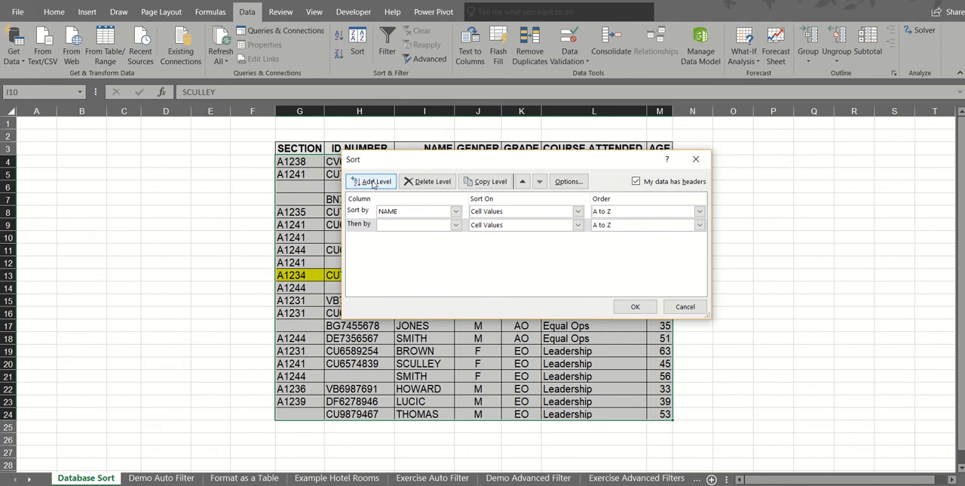
click(455, 225)
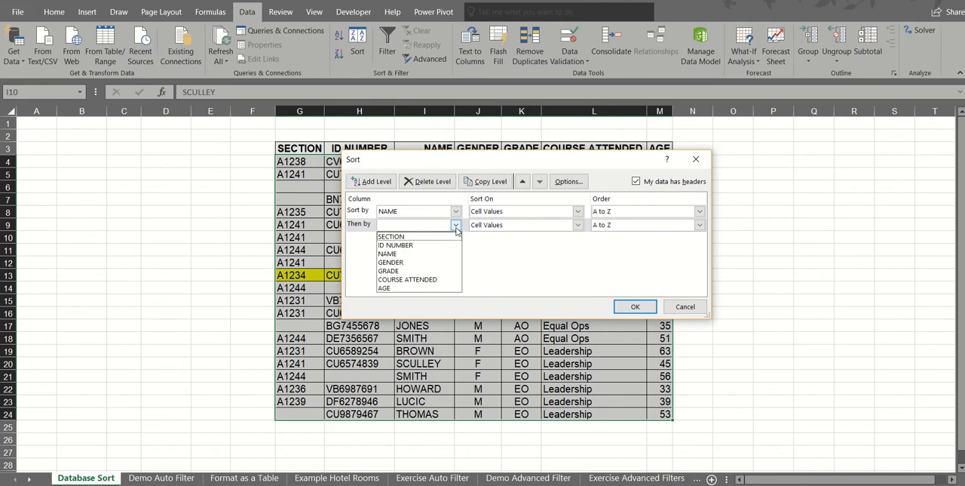
click(433, 263)
click(372, 182)
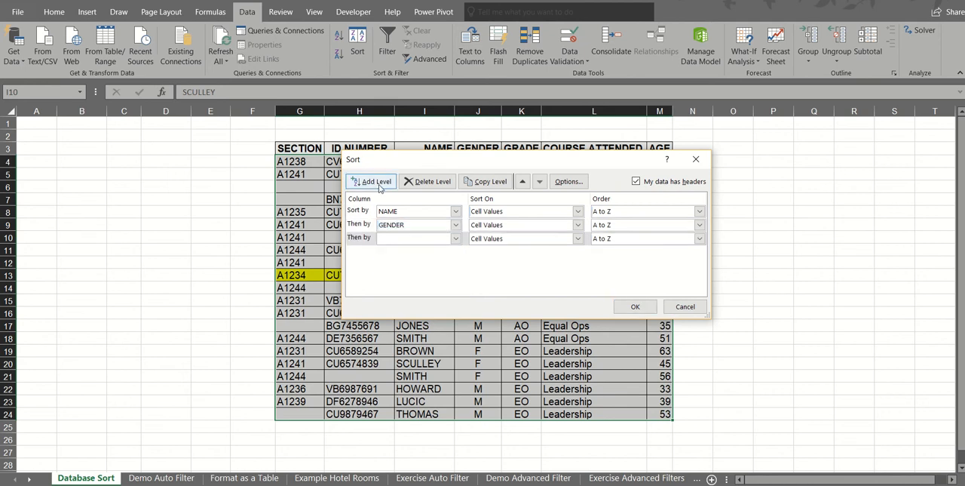
click(455, 238)
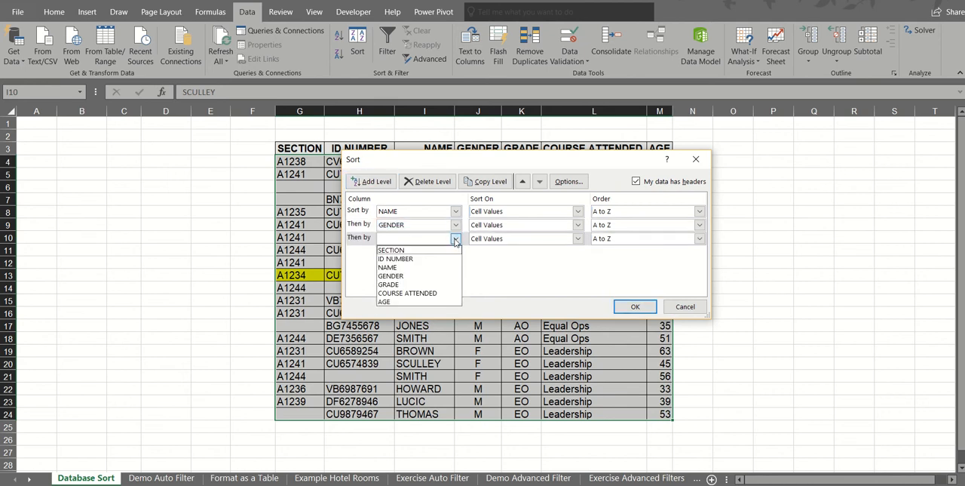
click(423, 285)
Add COURSE ATTENDED in A to Z order and AGE in Smallest to Largest order as further sort levels and apply the custom sort
click(372, 182)
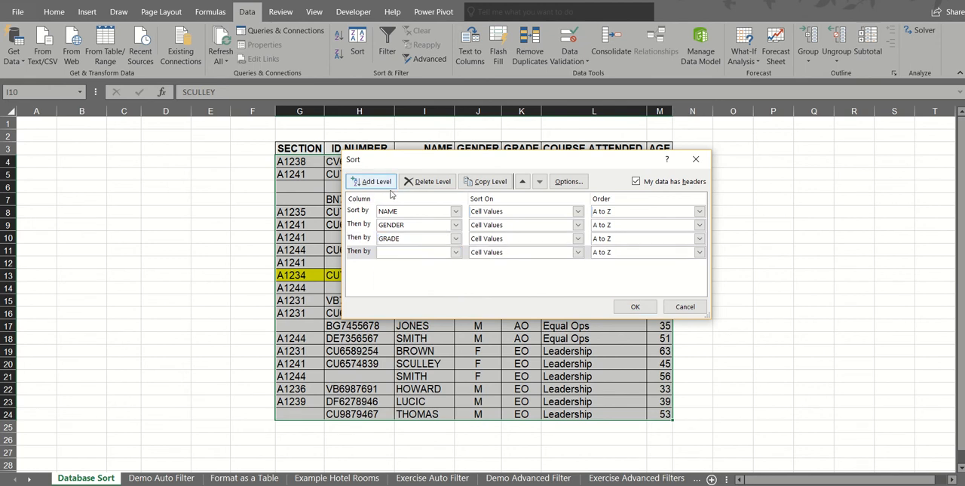
click(455, 252)
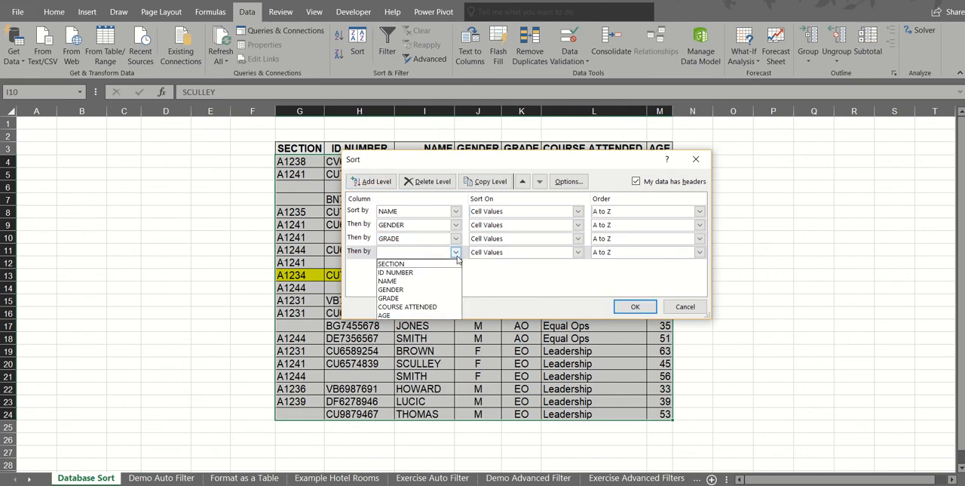
click(436, 305)
click(373, 181)
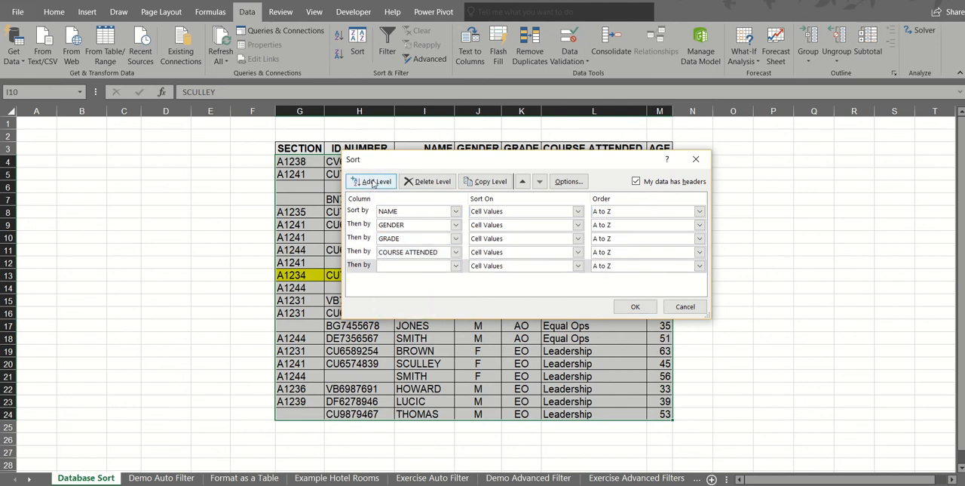
click(455, 270)
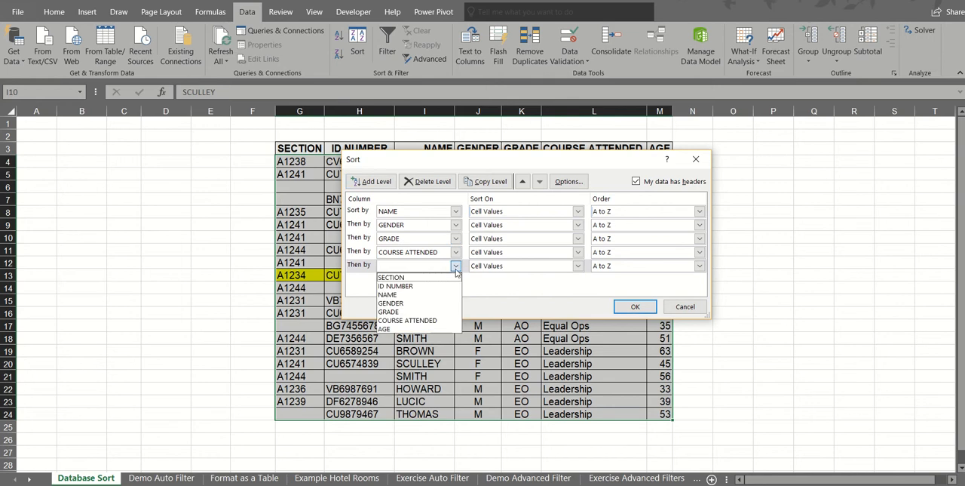
click(412, 329)
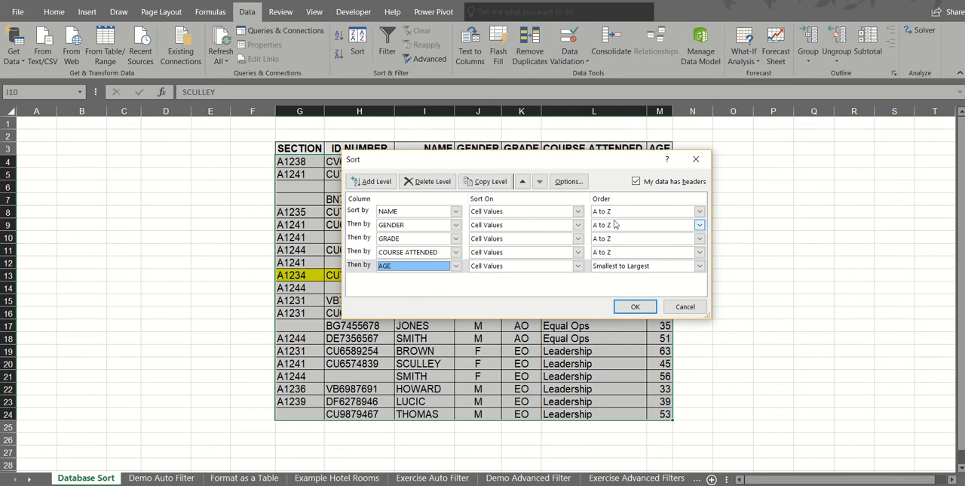
click(627, 303)
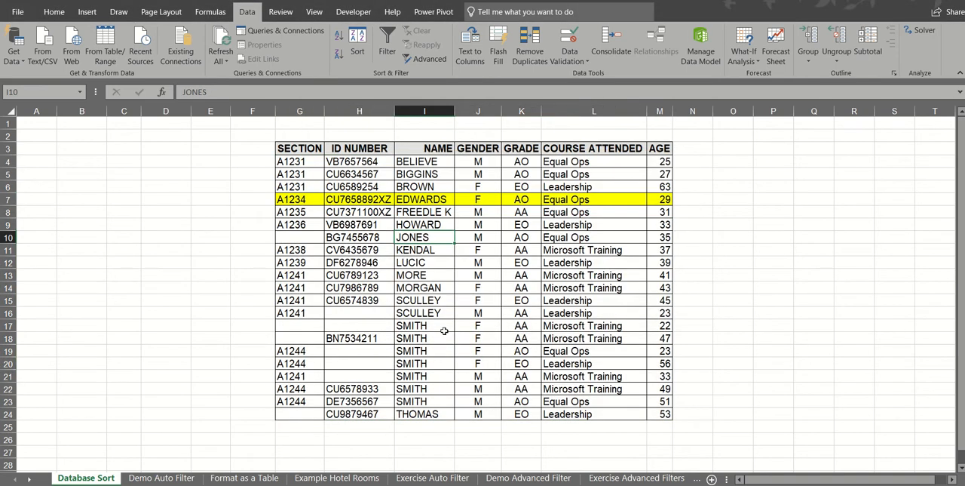
Fill cells I17:I23, J17:J20, K17:L18 and M17 with yellow to mark the successive sort levels
drag(434, 326, 433, 400)
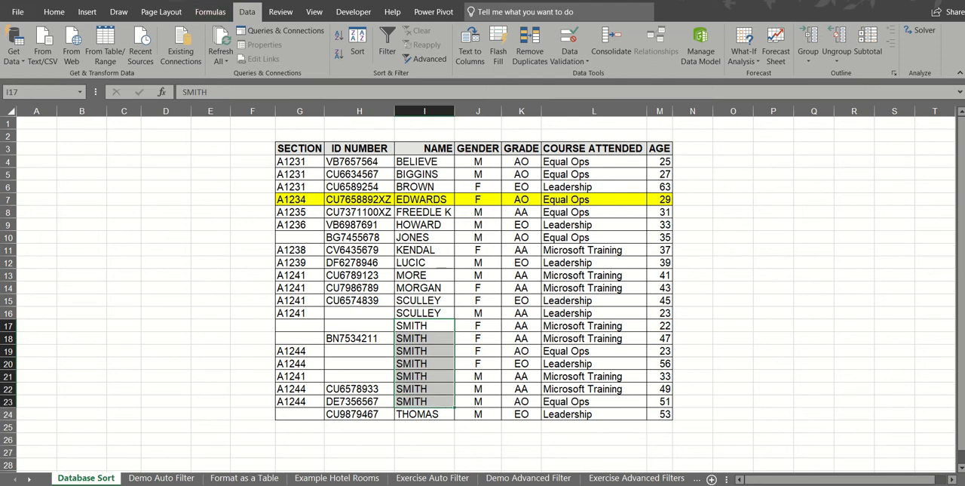
click(202, 1)
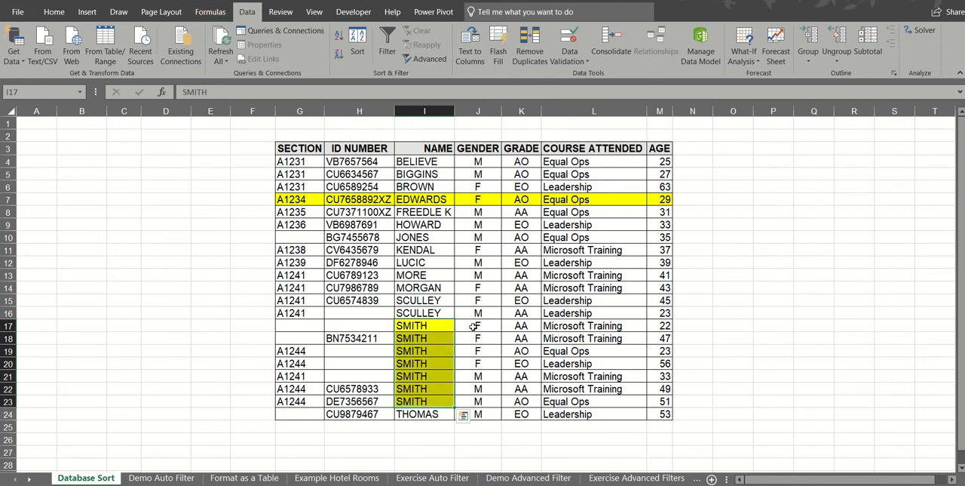
drag(473, 329, 473, 365)
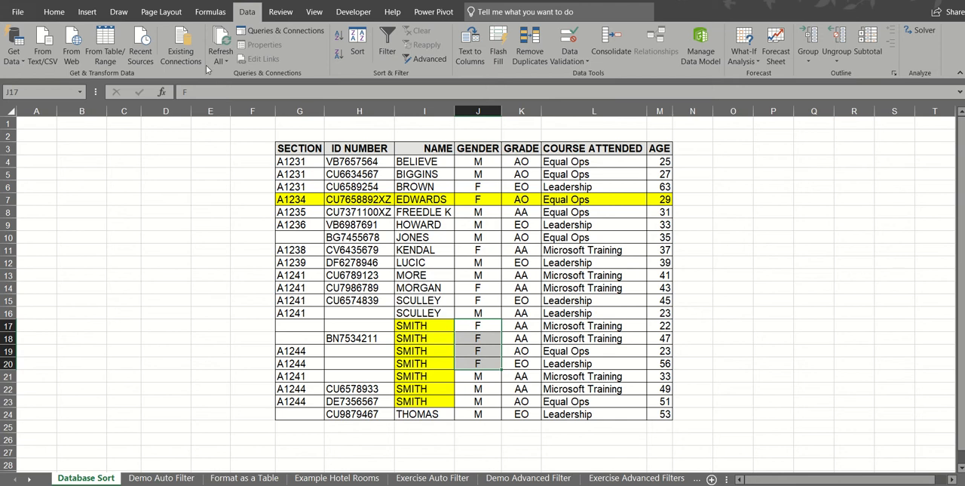
key(F4)
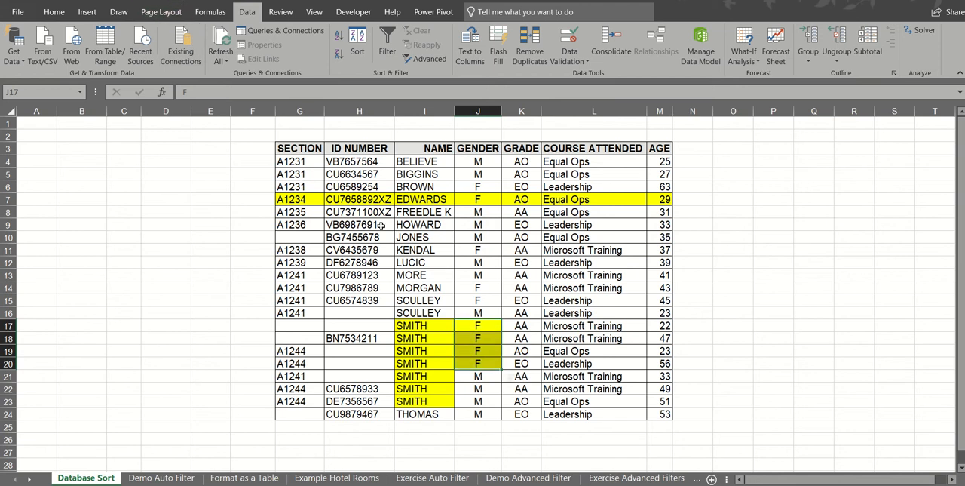
drag(520, 324, 562, 334)
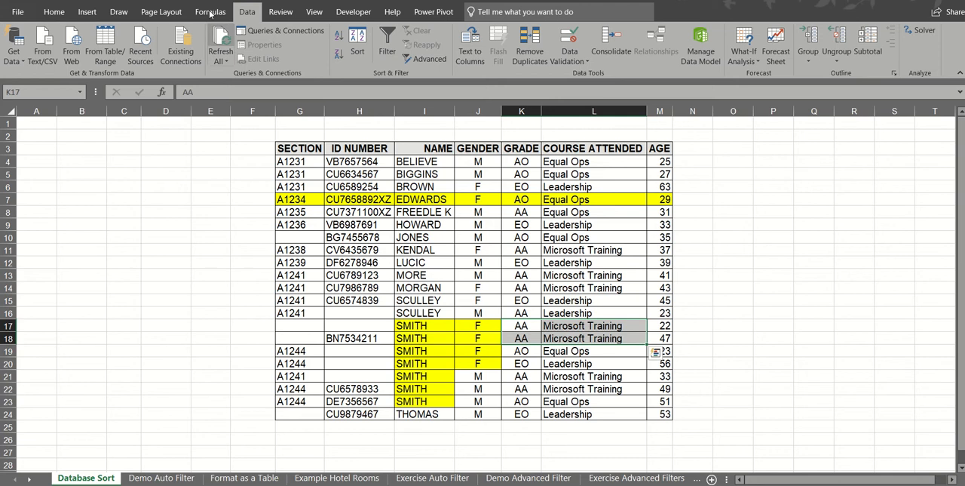
key(F4)
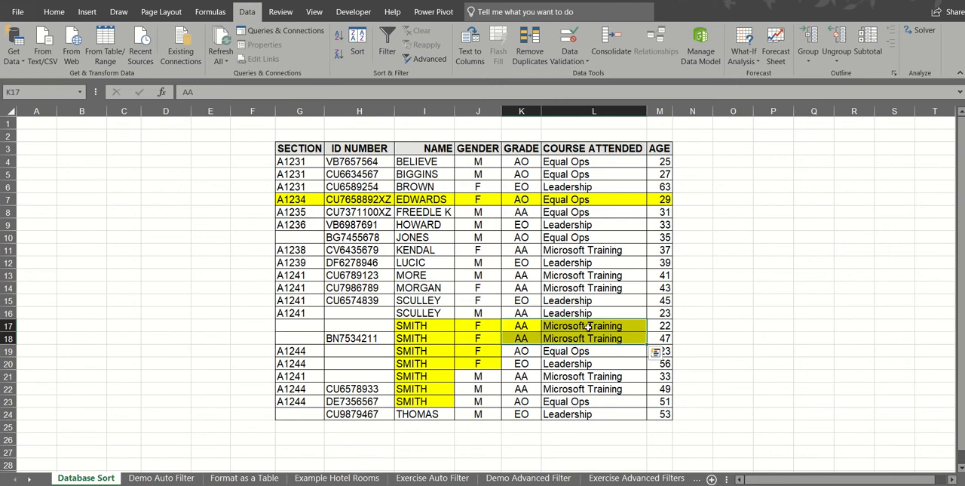
click(665, 328)
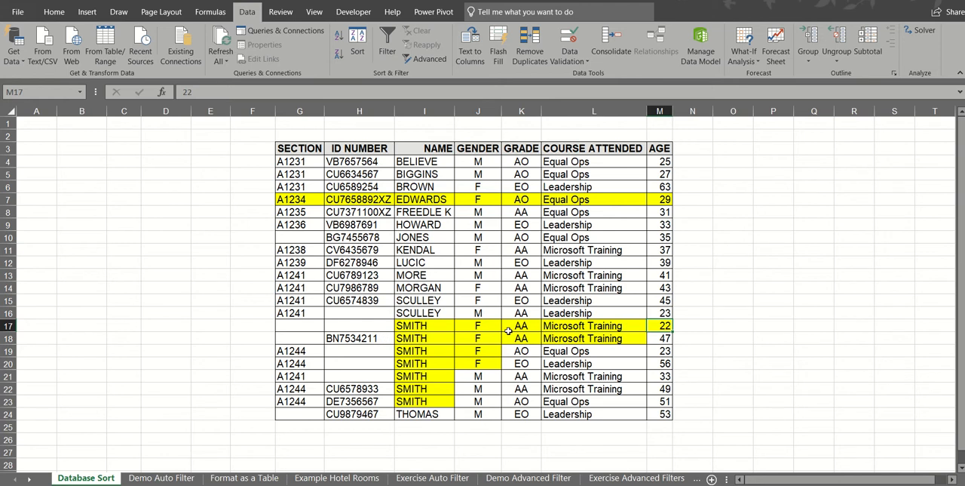
Enter a new surname in cell I25 below the NAME column and reapply the five-level custom sort to the table
click(438, 301)
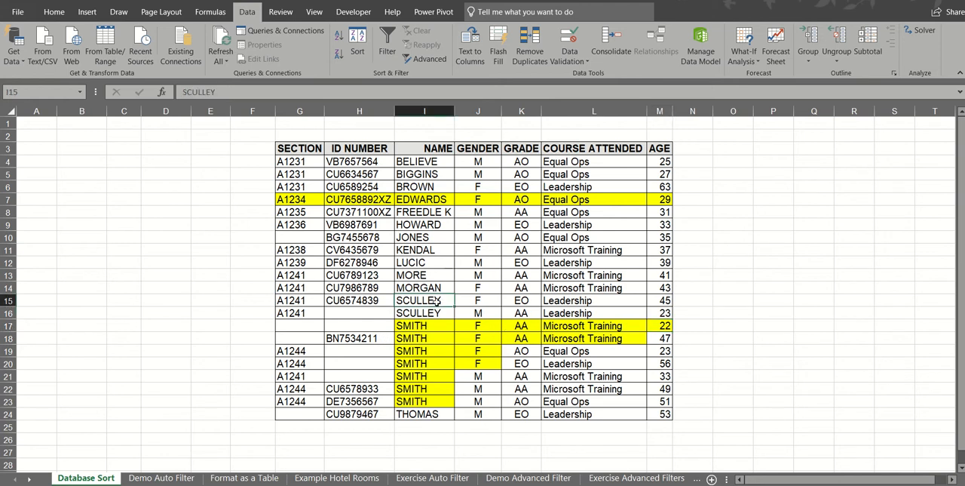
click(422, 429)
text(saxton)
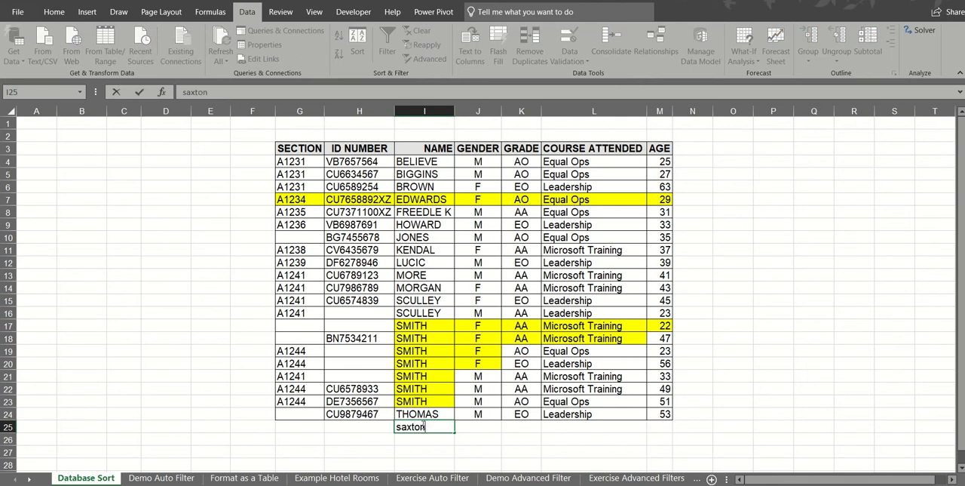
click(425, 374)
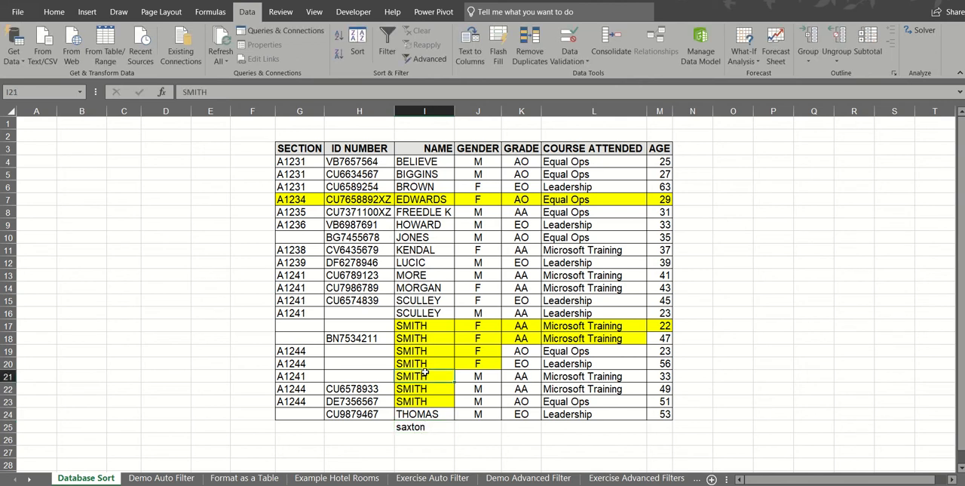
click(358, 42)
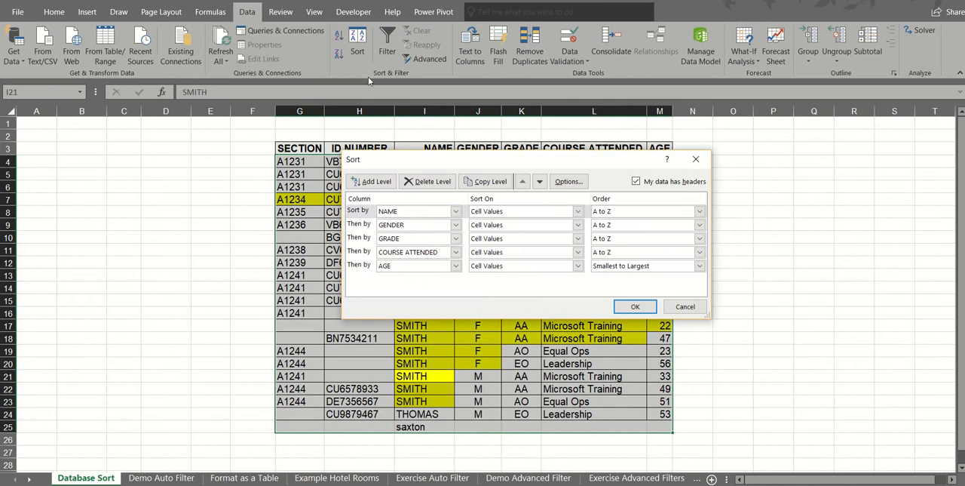
click(633, 305)
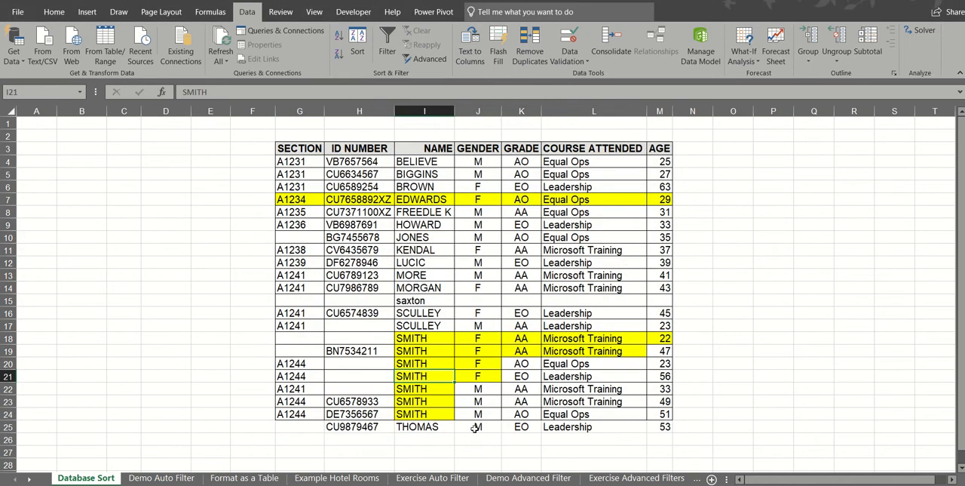
click(413, 300)
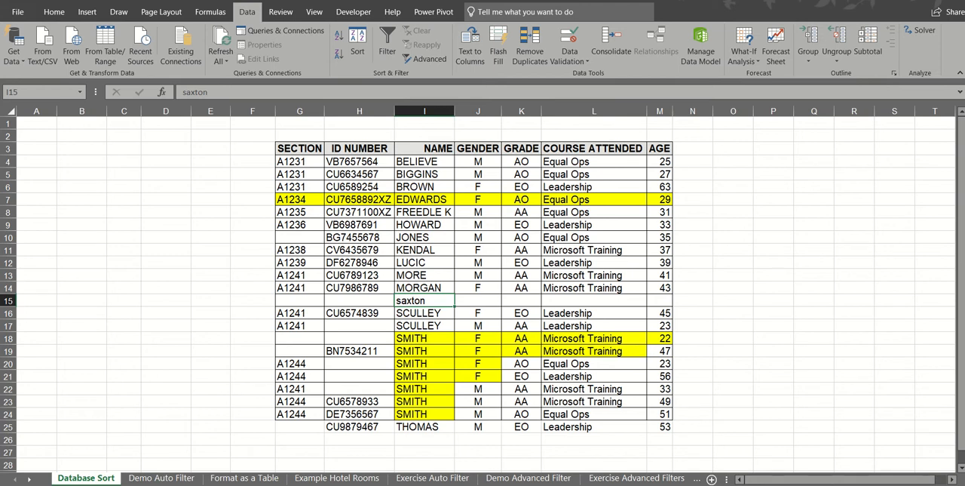
Duplicate the whole training table G3:M25 beside the original, starting at cell O3
scroll(524, 356, down, 3)
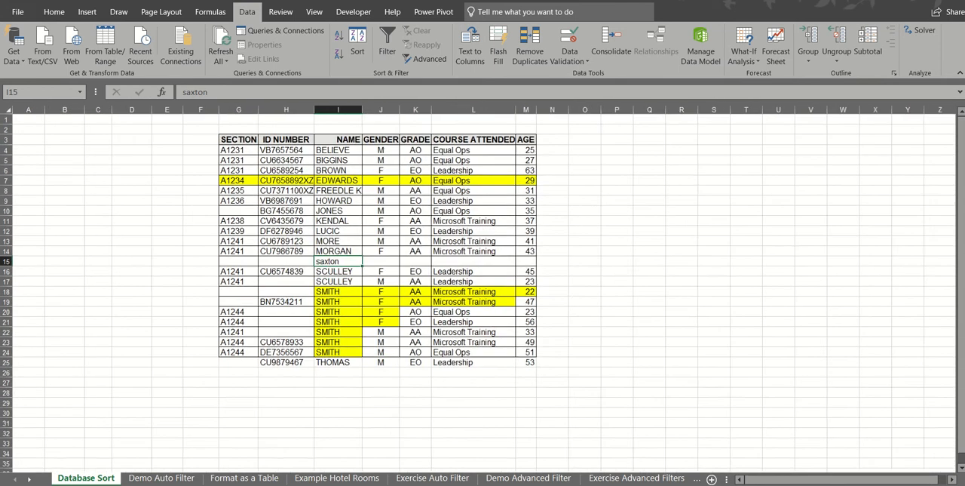
drag(182, 131, 592, 302)
click(606, 310)
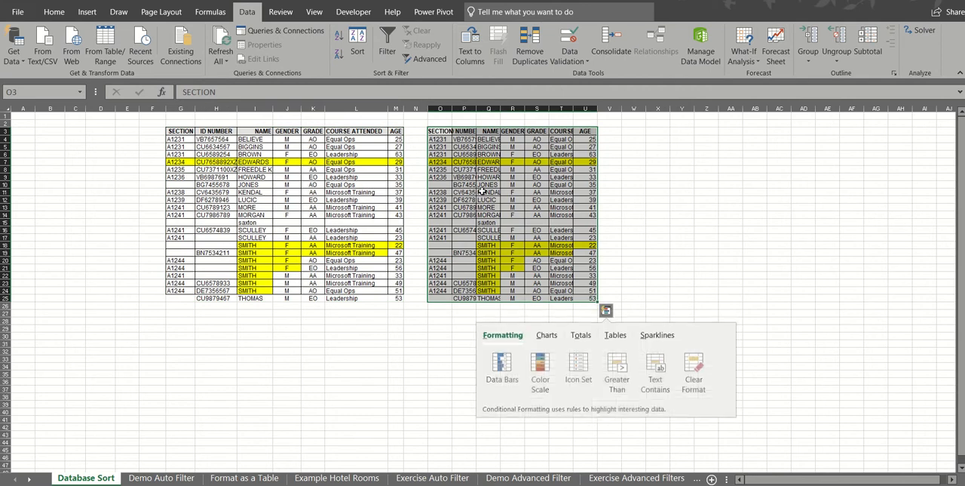
Sort the original table by GENDER from A to Z, followed by a sort from Z to A, leaving the copy unsorted
click(413, 108)
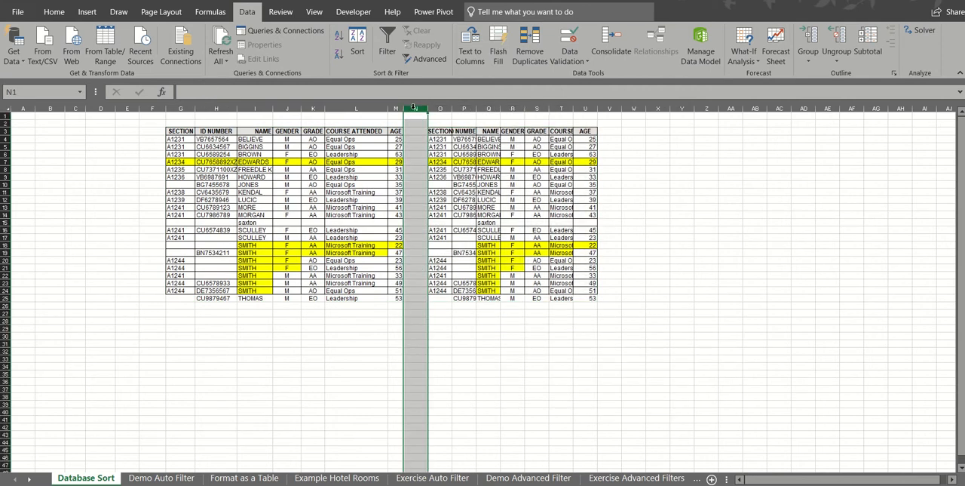
click(290, 176)
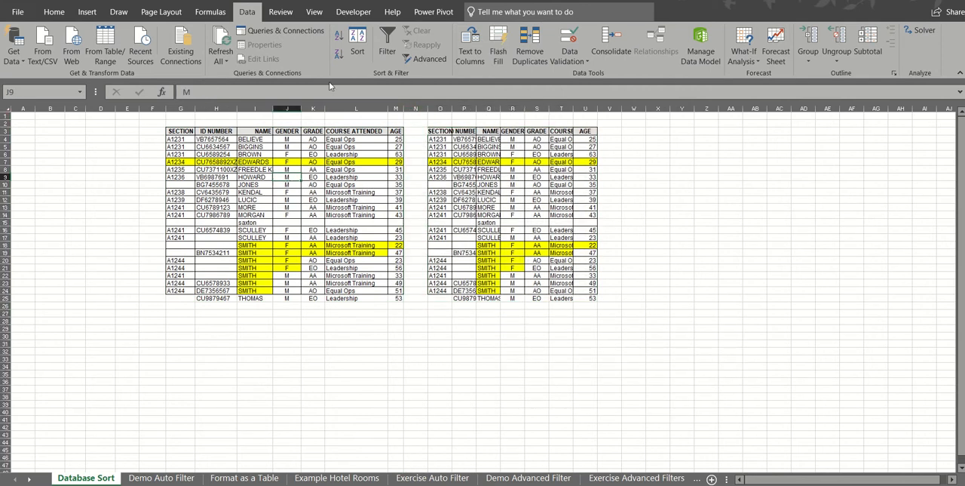
click(340, 38)
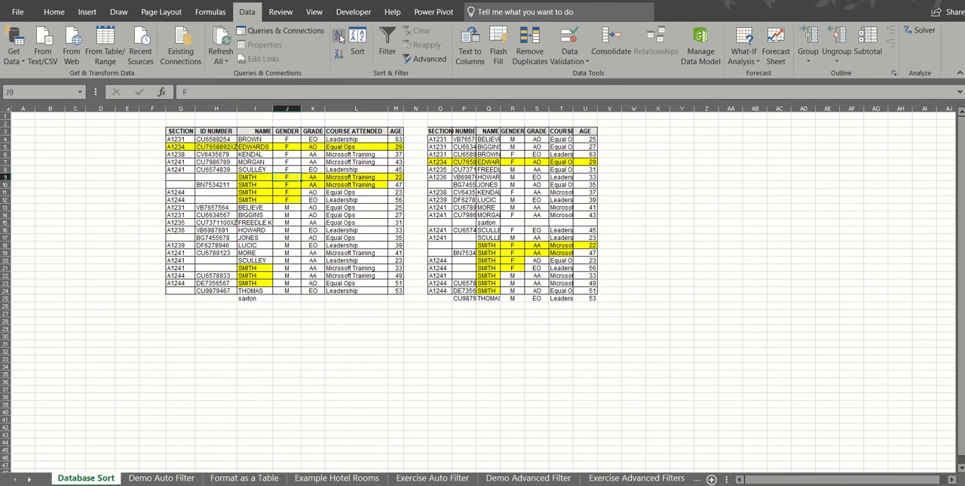
click(339, 55)
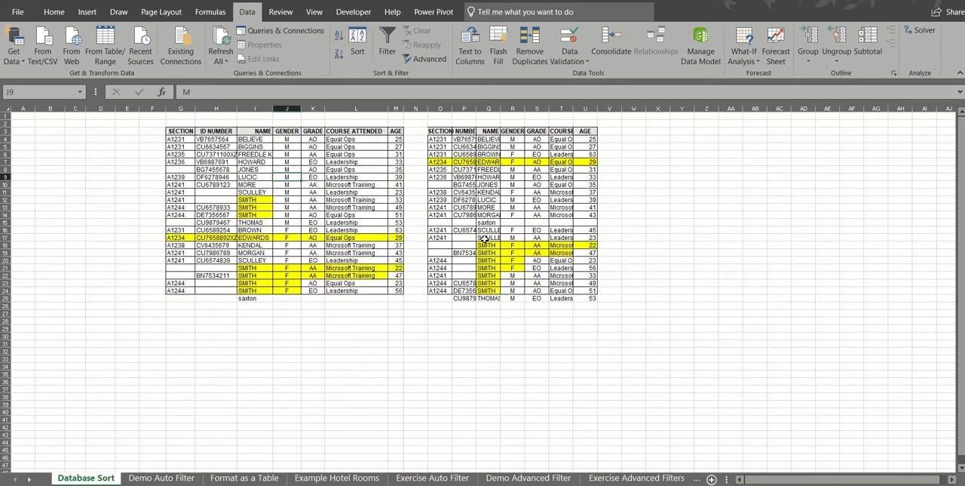
Narrow the blank column N that separates the two tables
click(414, 108)
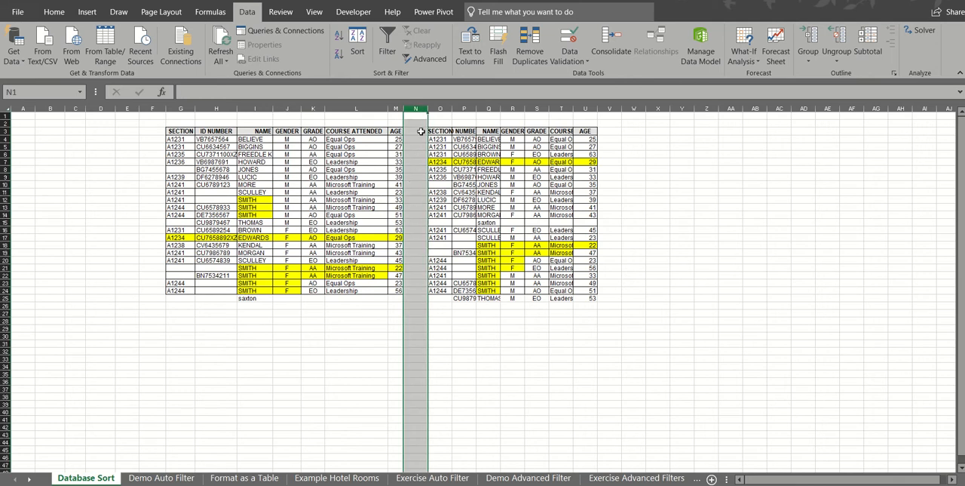
click(310, 206)
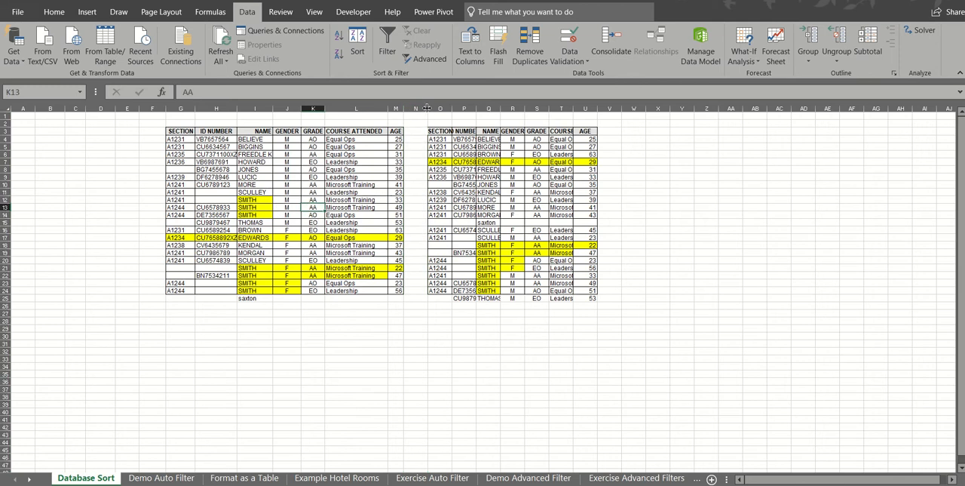
mouse_move(429, 109)
mouse_down()
mouse_move(408, 109)
mouse_move(417, 109)
mouse_up()
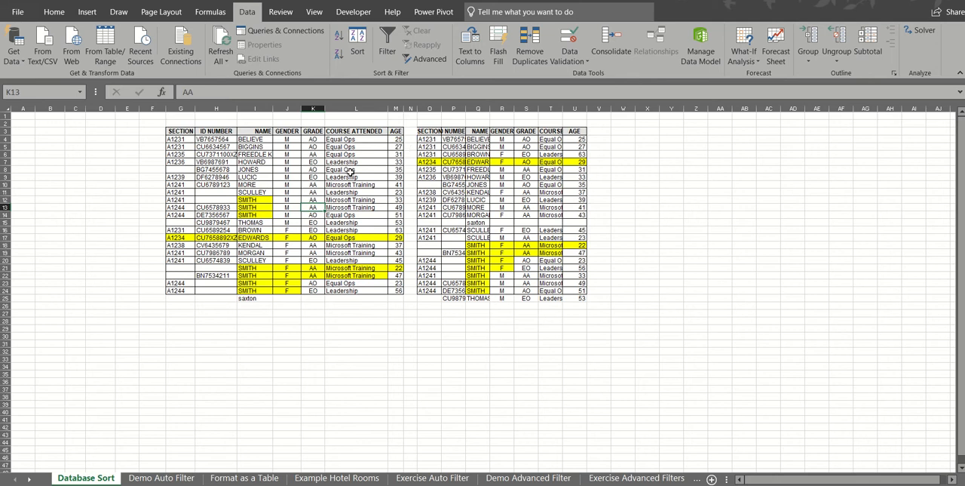
click(410, 108)
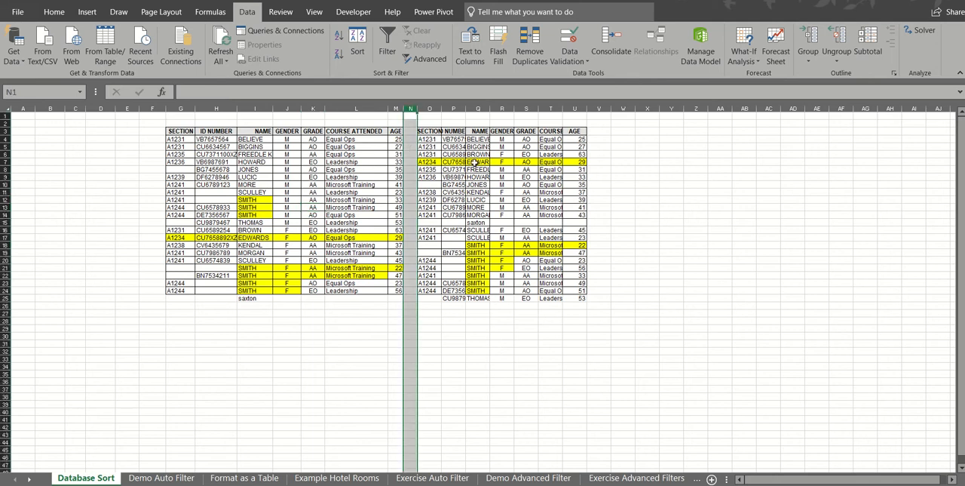
click(340, 187)
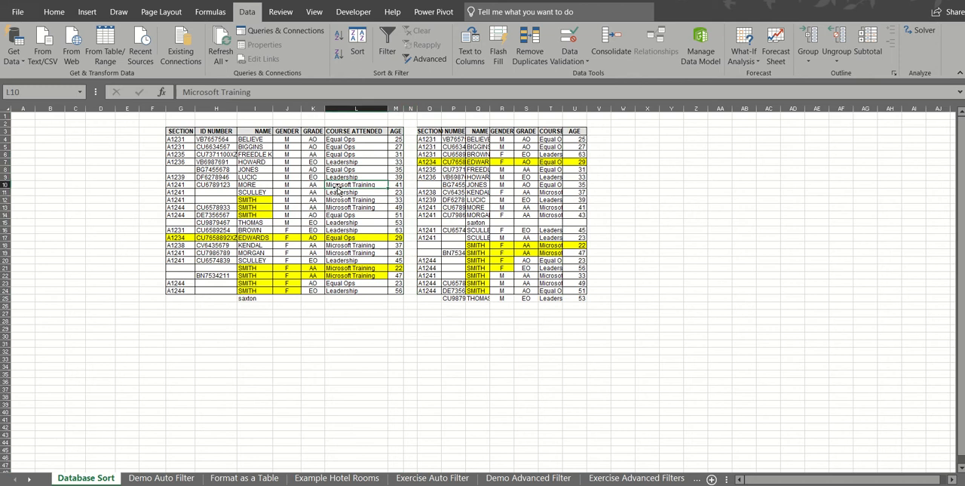
drag(181, 134, 579, 299)
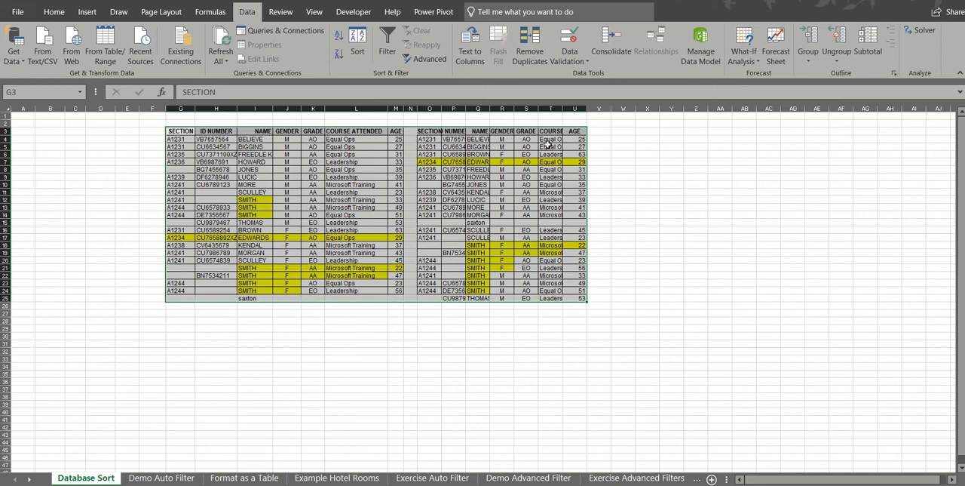
click(305, 169)
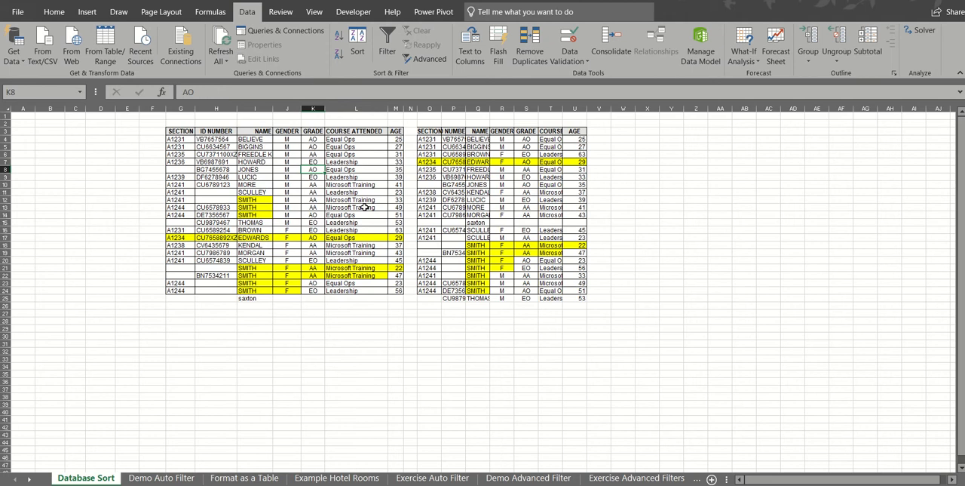
On the Demo Auto Filter sheet, turn on filtering for the table and show only Leadership in COURSE ATTENDED
click(163, 477)
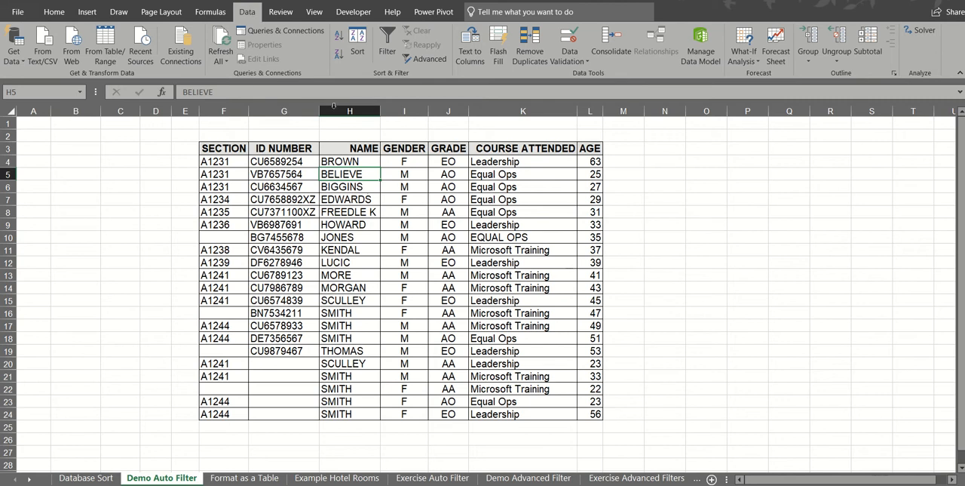
click(386, 42)
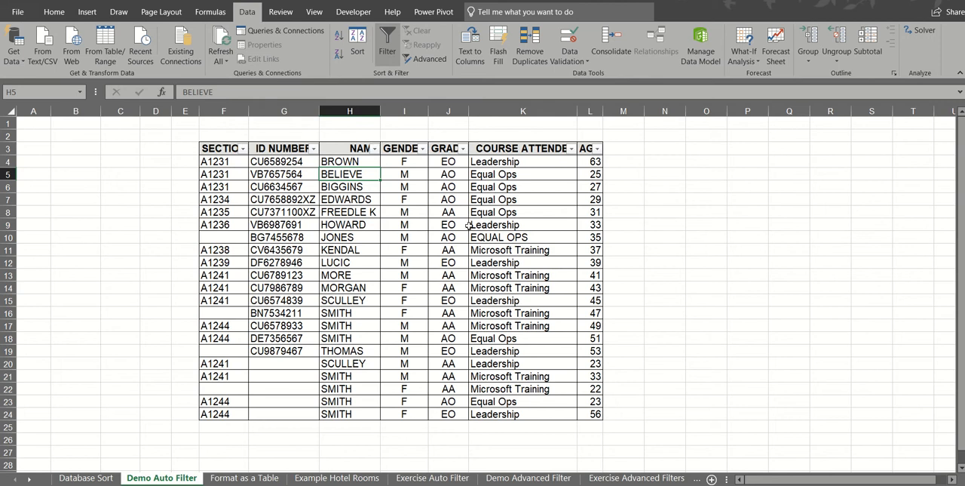
click(572, 150)
click(572, 149)
click(572, 148)
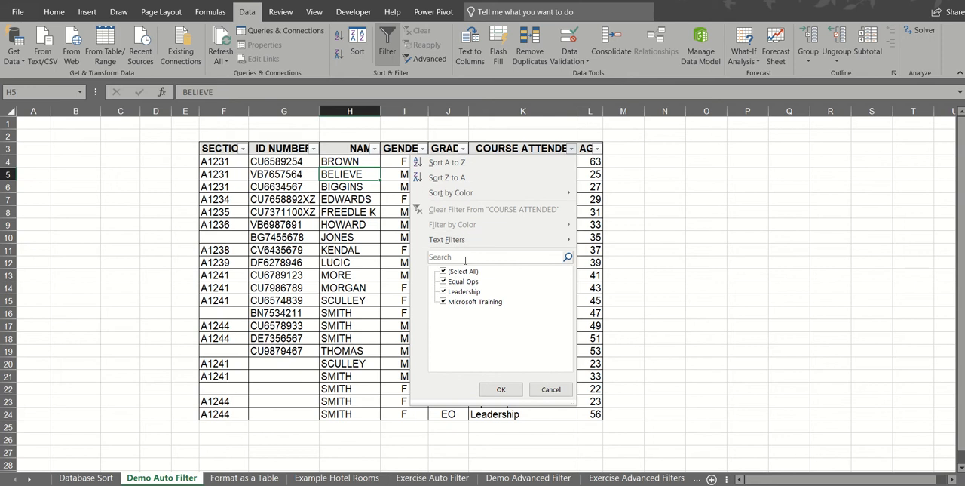
click(444, 273)
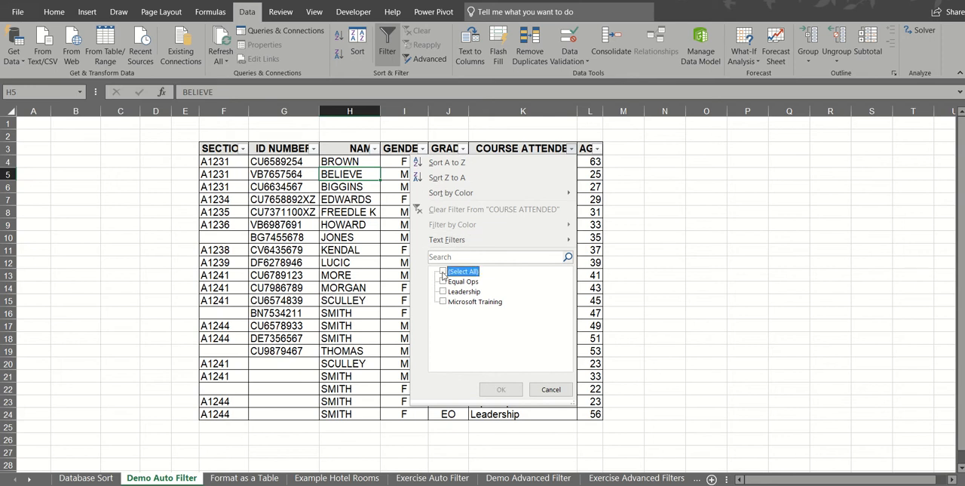
click(443, 293)
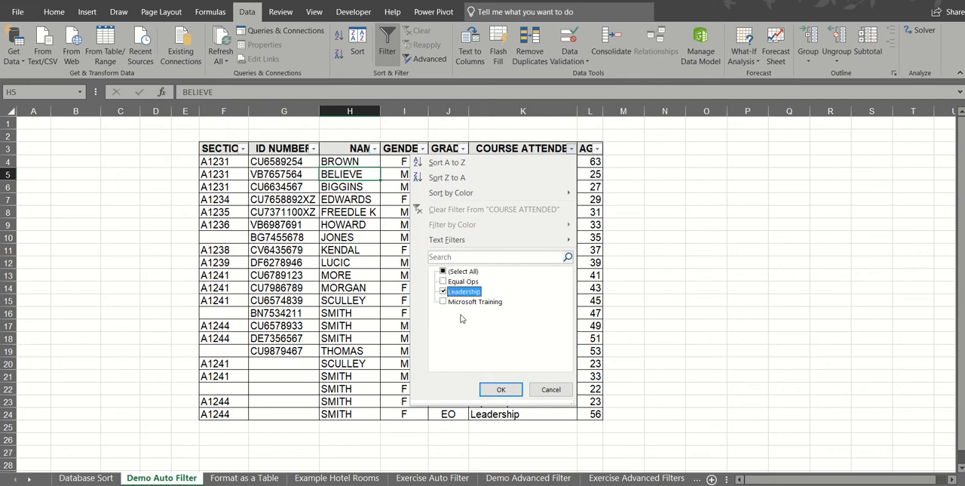
click(500, 390)
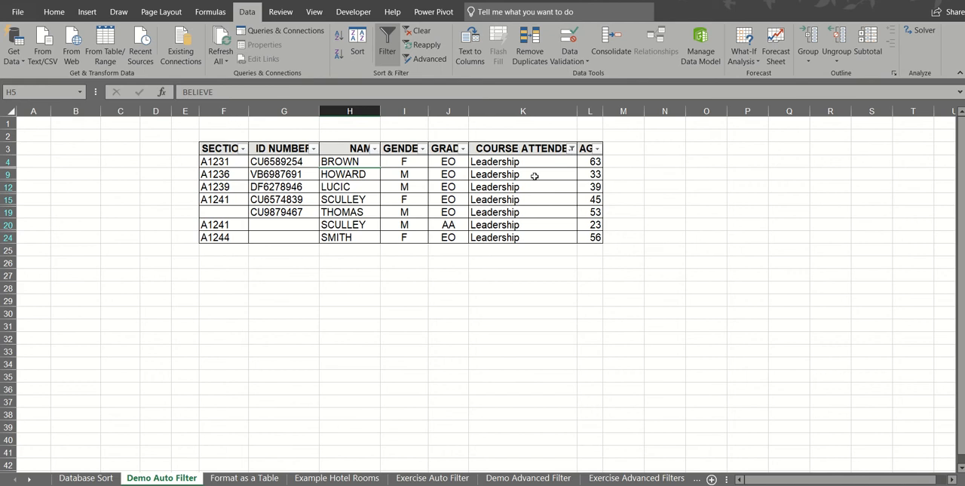
Clear the course filter and filter the GENDER column to show only F
click(418, 32)
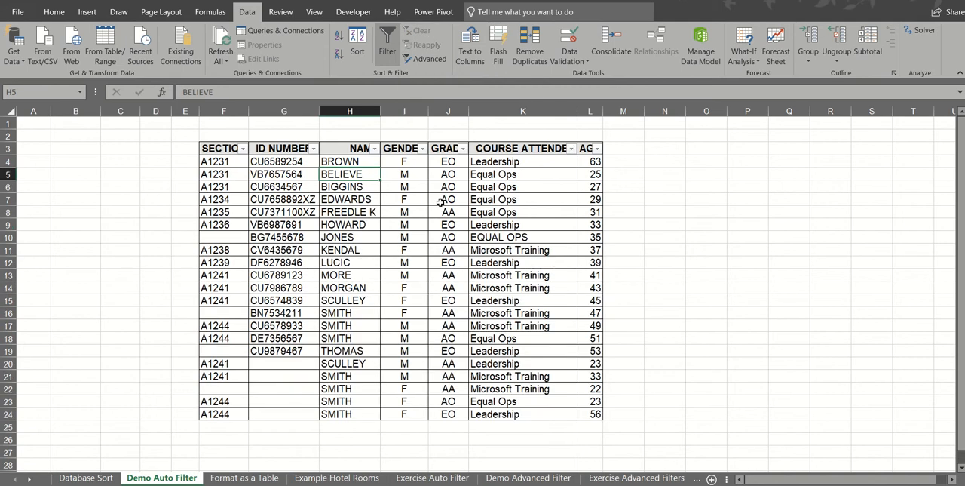
click(423, 149)
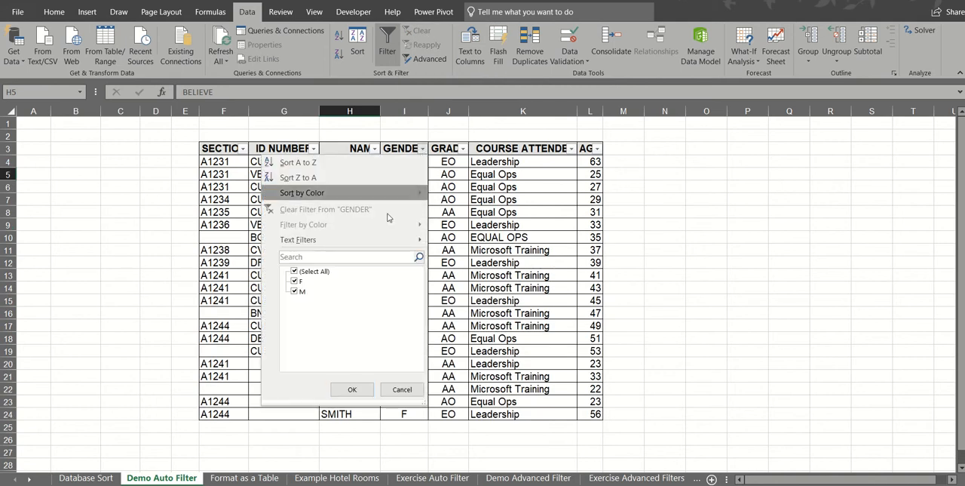
click(294, 271)
click(295, 281)
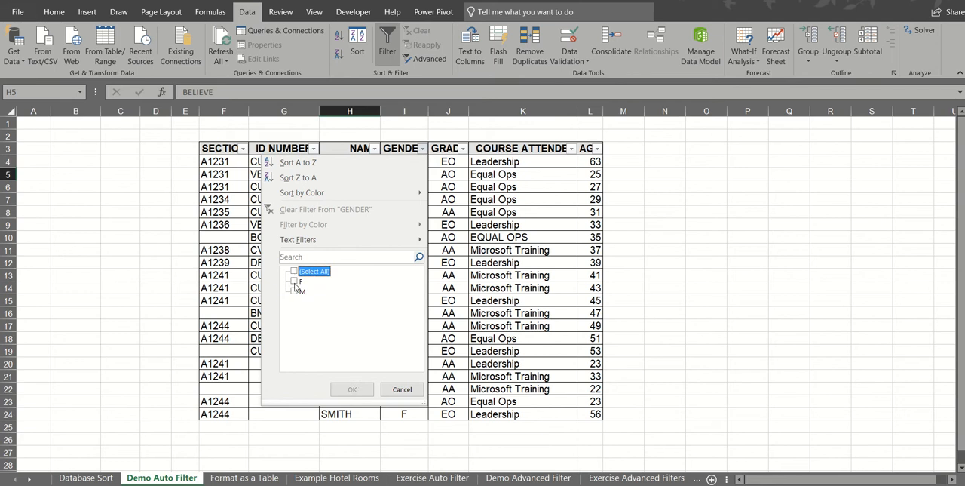
click(347, 389)
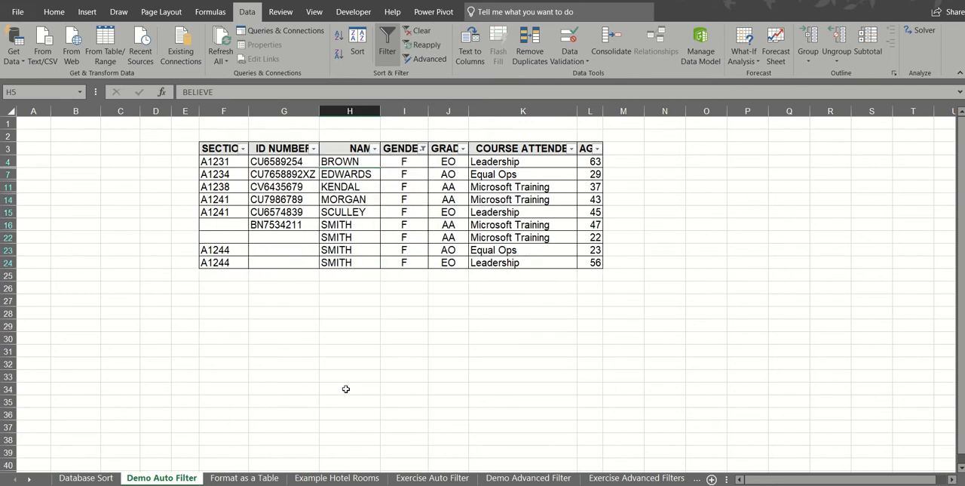
Narrow the filtered rows further by showing only Equal Ops in the COURSE ATTENDED column
click(572, 149)
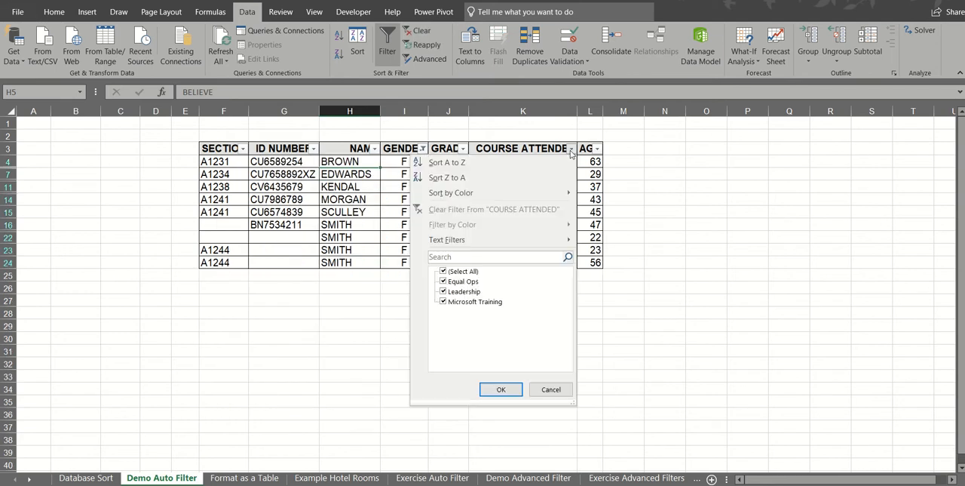
click(446, 273)
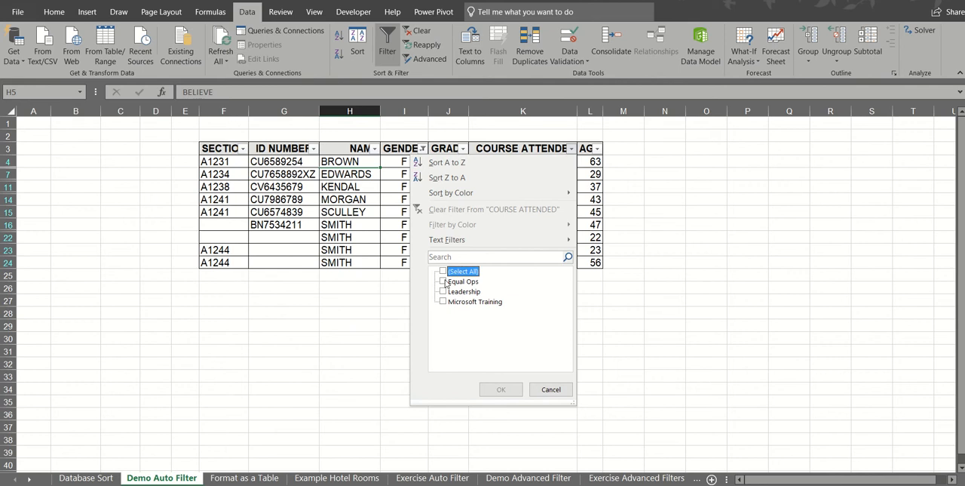
click(444, 282)
click(494, 389)
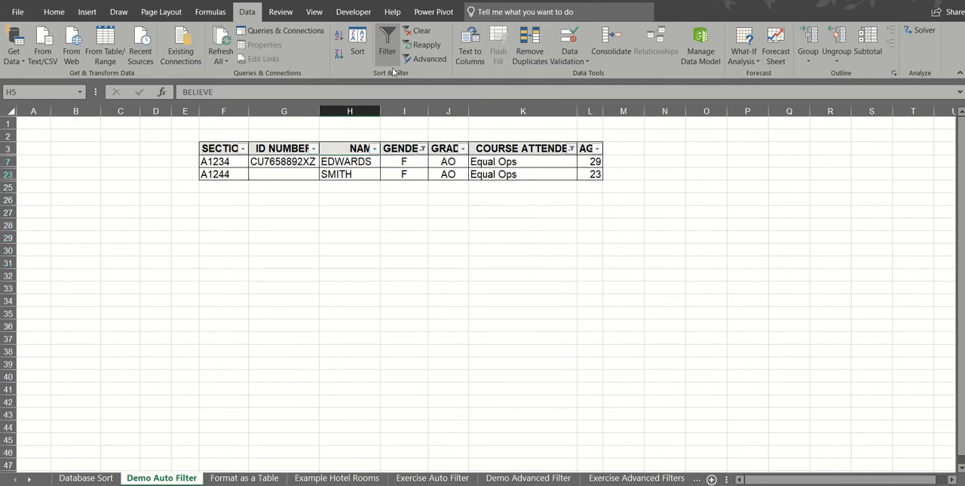
Clear all filters and apply a custom number filter to AGE: is greater than 50 and is less than 60
click(417, 30)
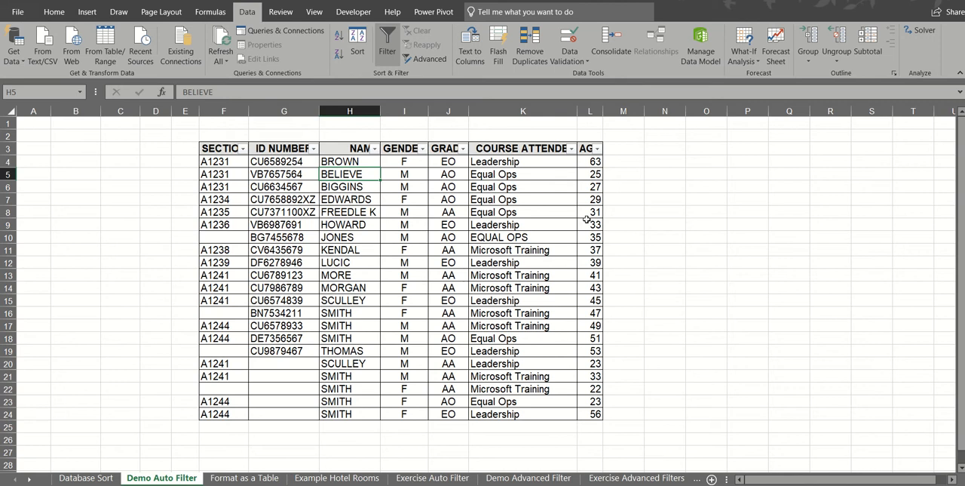
click(597, 150)
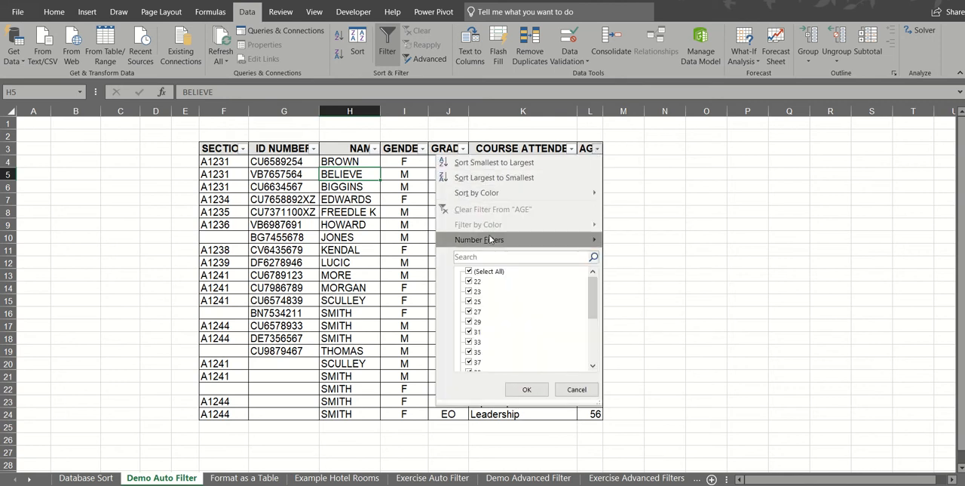
mouse_move(491, 239)
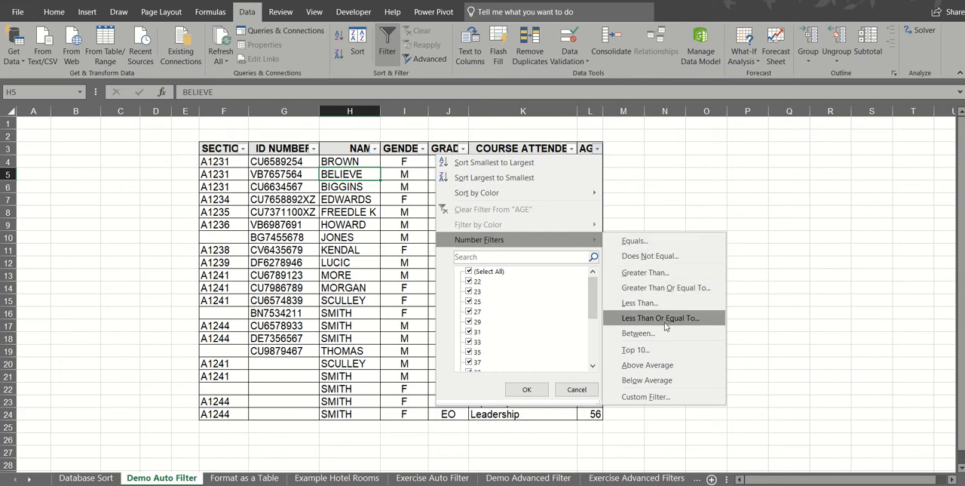
click(650, 397)
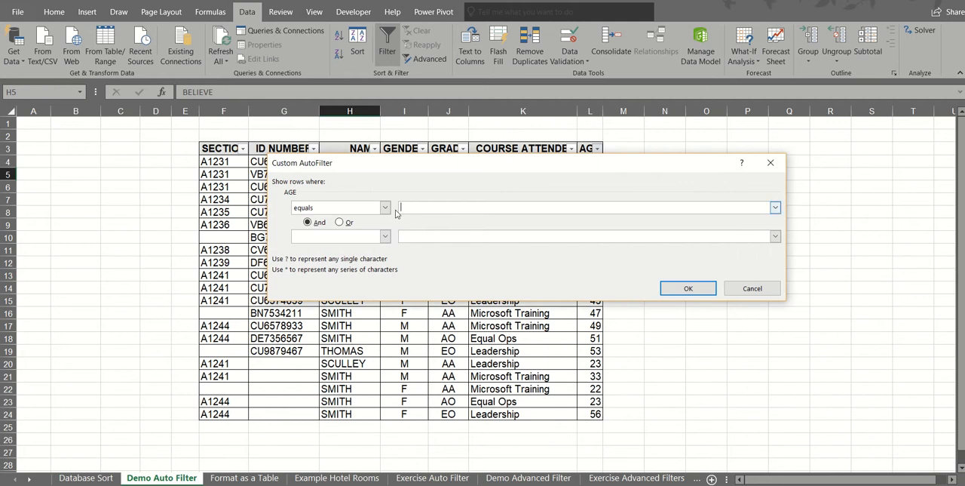
click(385, 207)
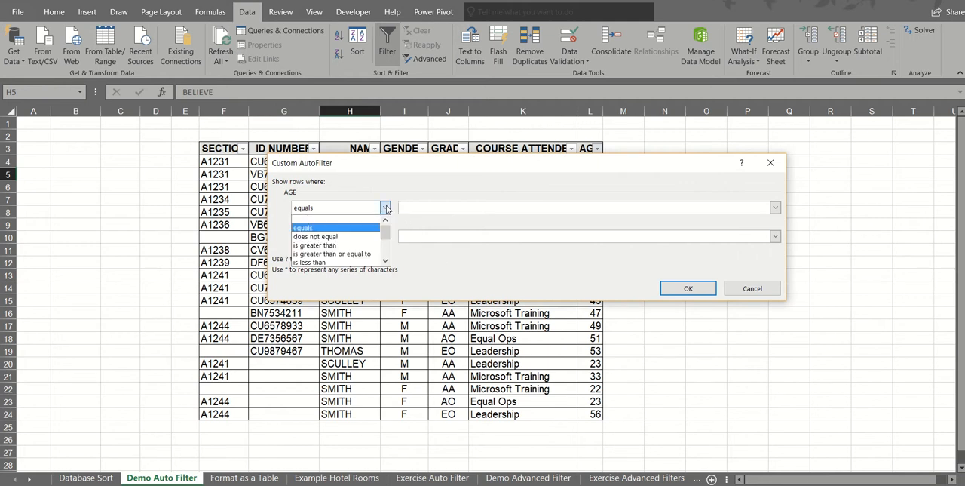
click(361, 244)
click(425, 205)
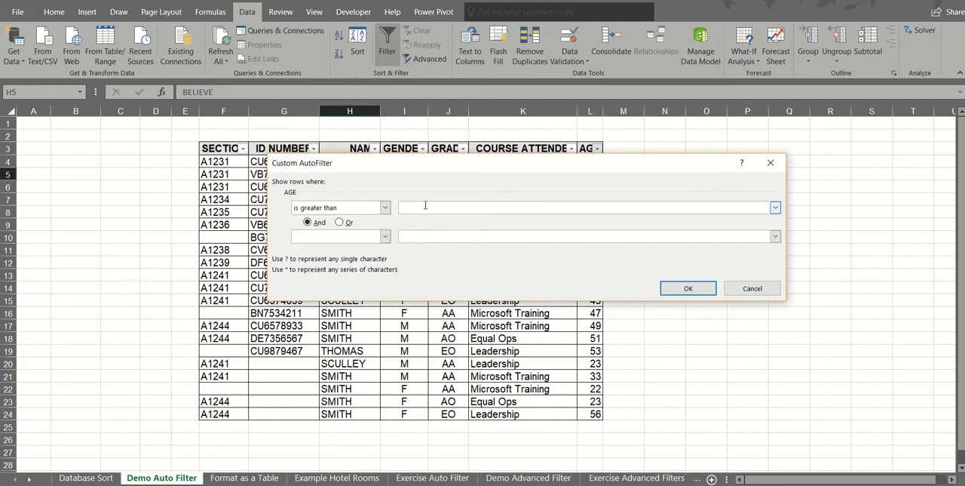
click(385, 236)
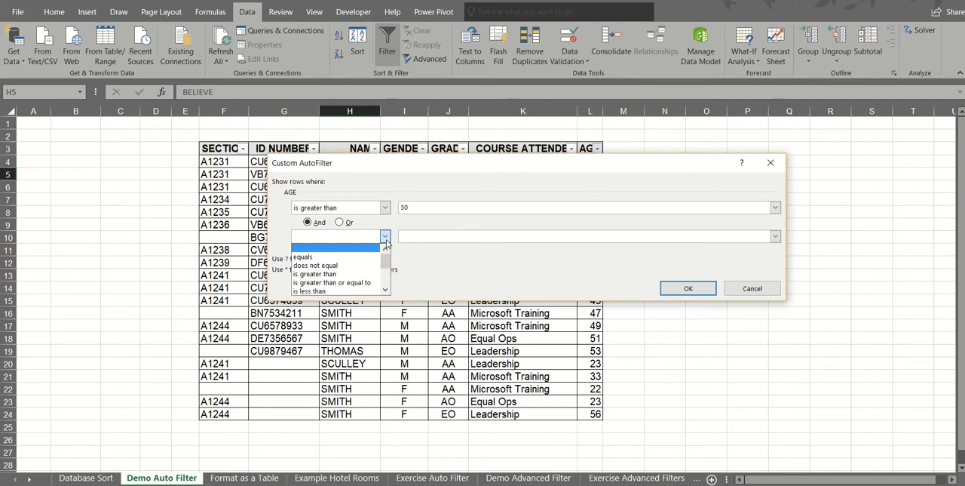
click(366, 290)
click(415, 238)
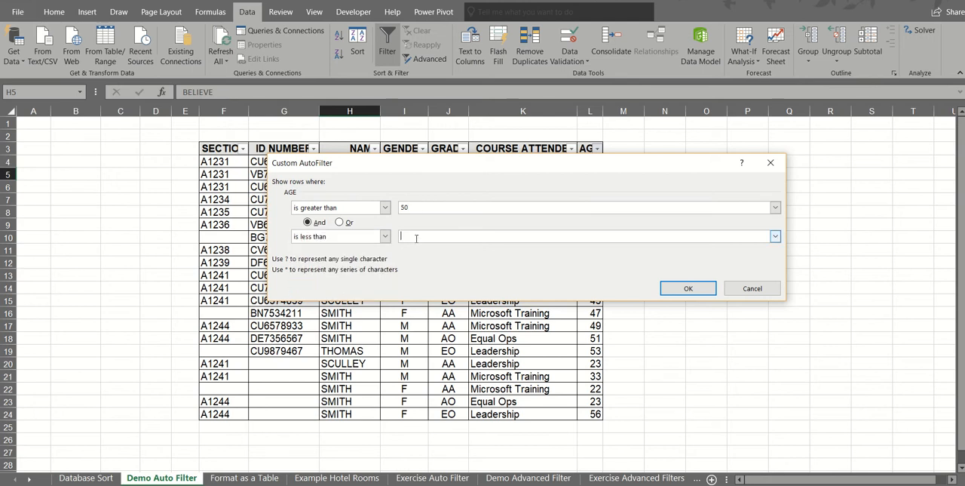
click(687, 288)
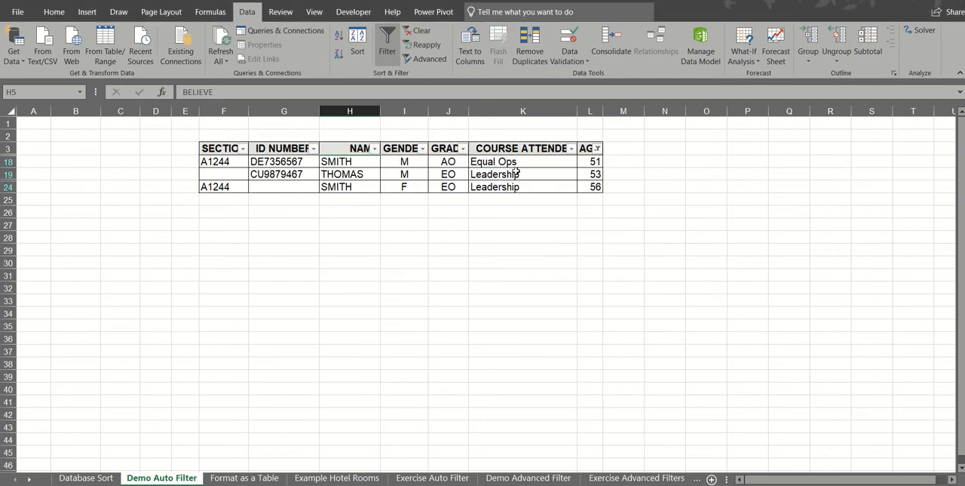
Clear the AGE filter and start a custom text filter on ID NUMBER with the first condition begins with "cu"
click(419, 33)
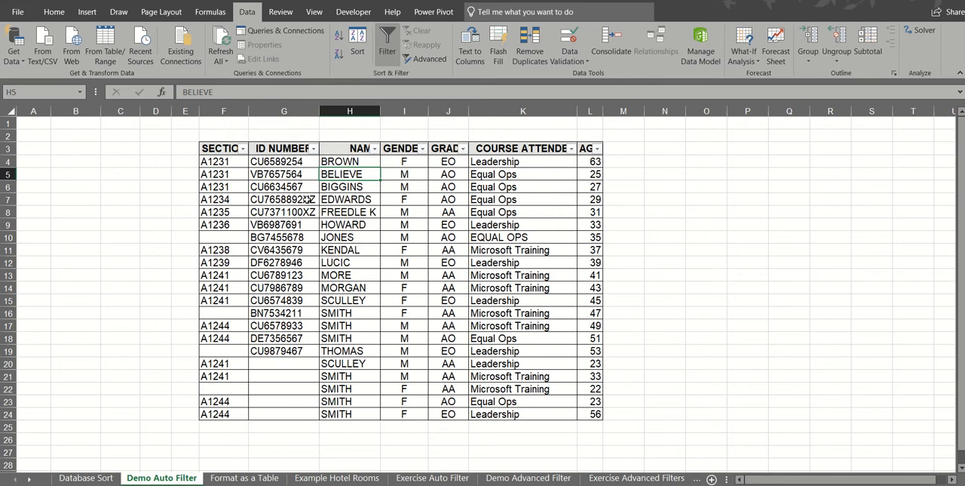
click(313, 148)
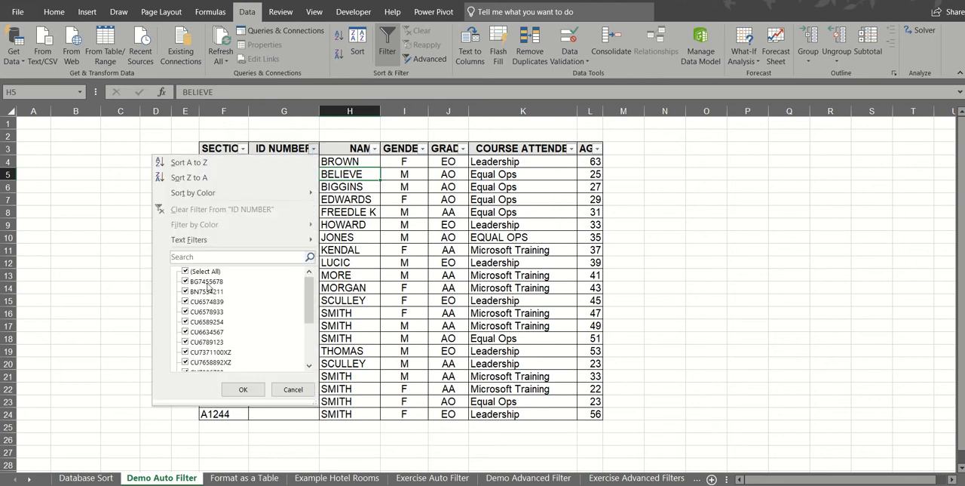
mouse_move(217, 239)
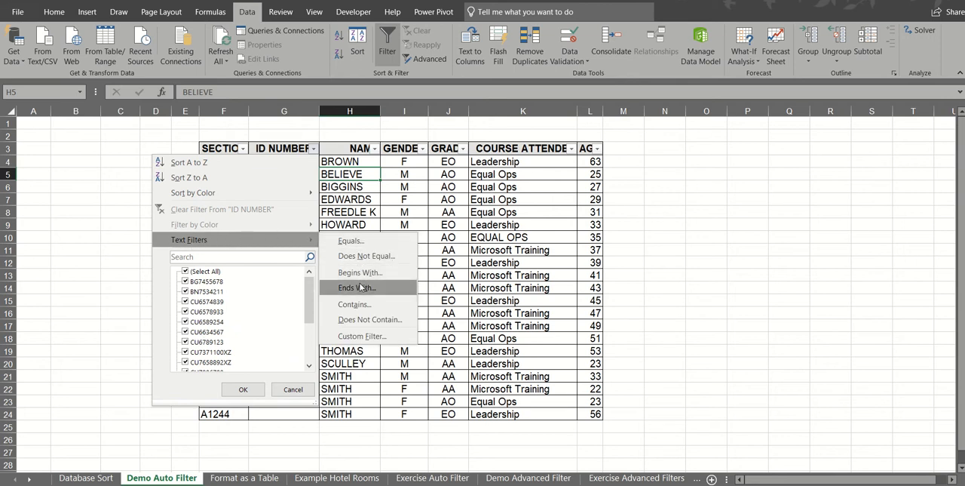
click(354, 337)
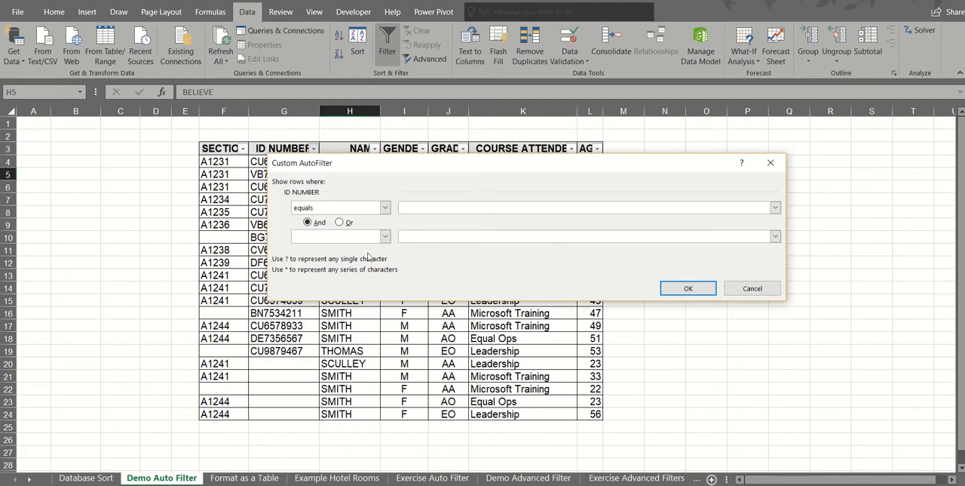
click(385, 207)
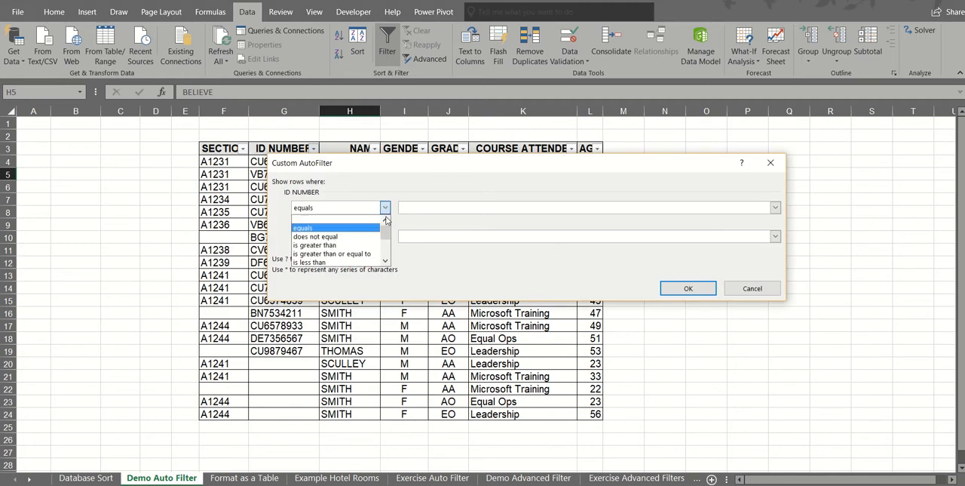
click(385, 261)
click(385, 260)
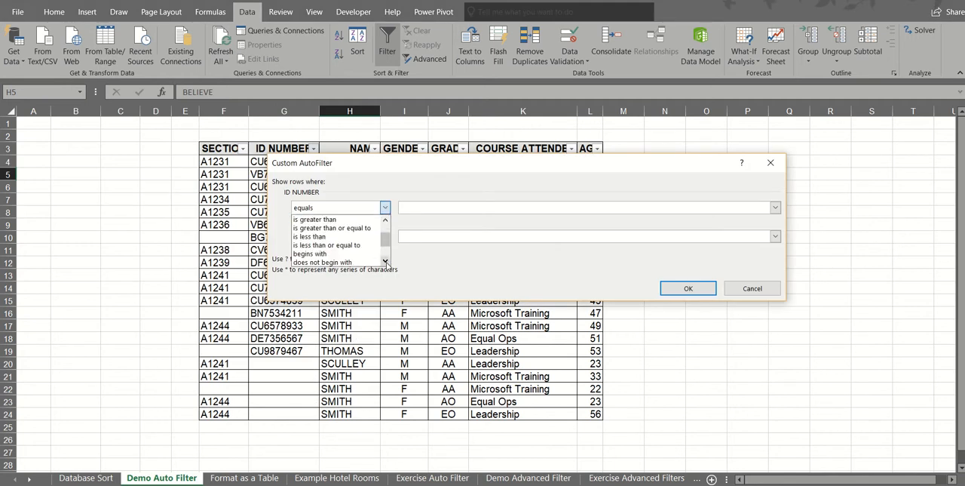
click(362, 256)
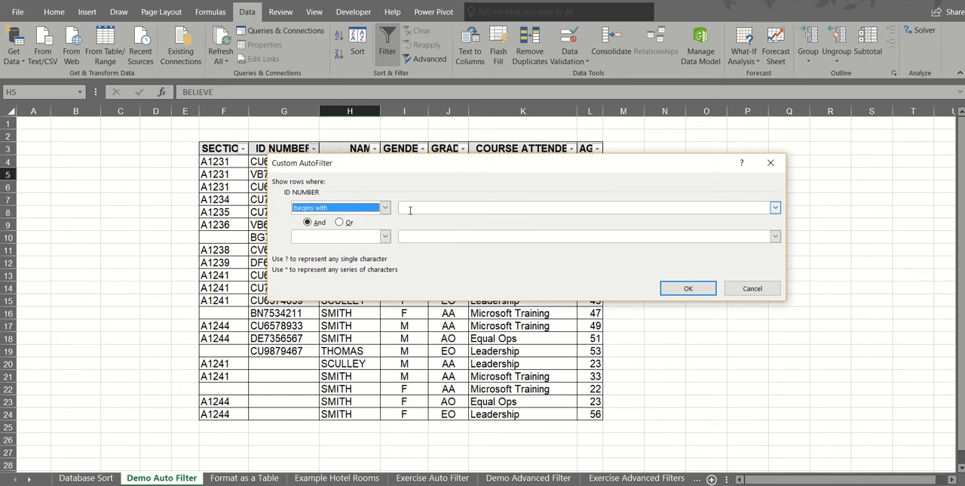
click(411, 209)
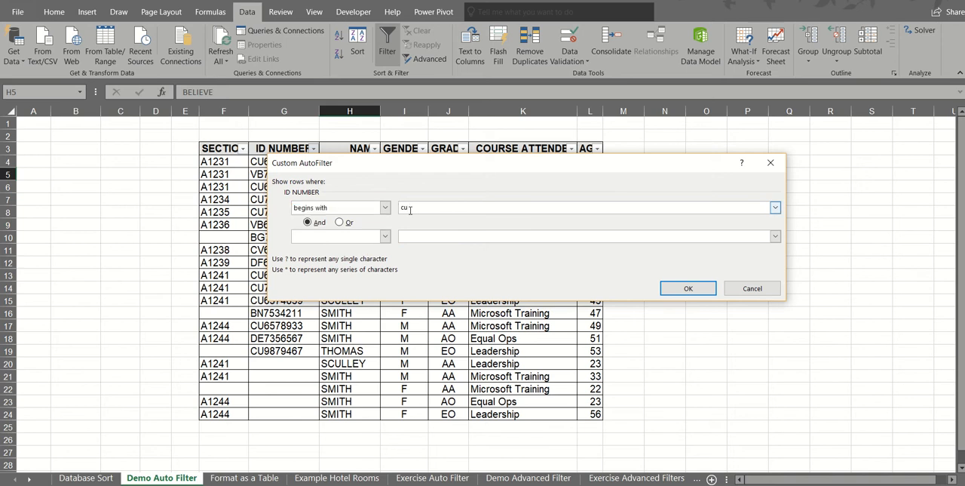
Add the second ID NUMBER condition ends with "xz", joined by And, and apply the custom filter
click(385, 236)
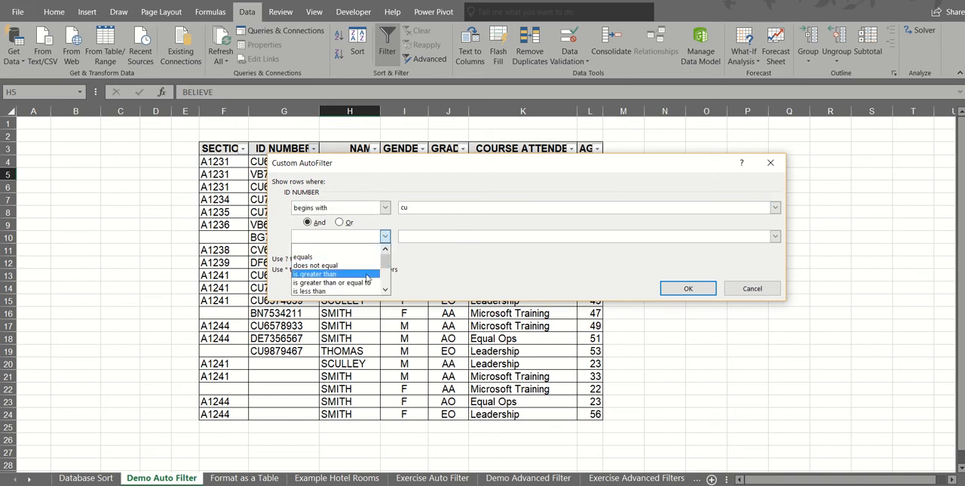
click(386, 291)
click(385, 290)
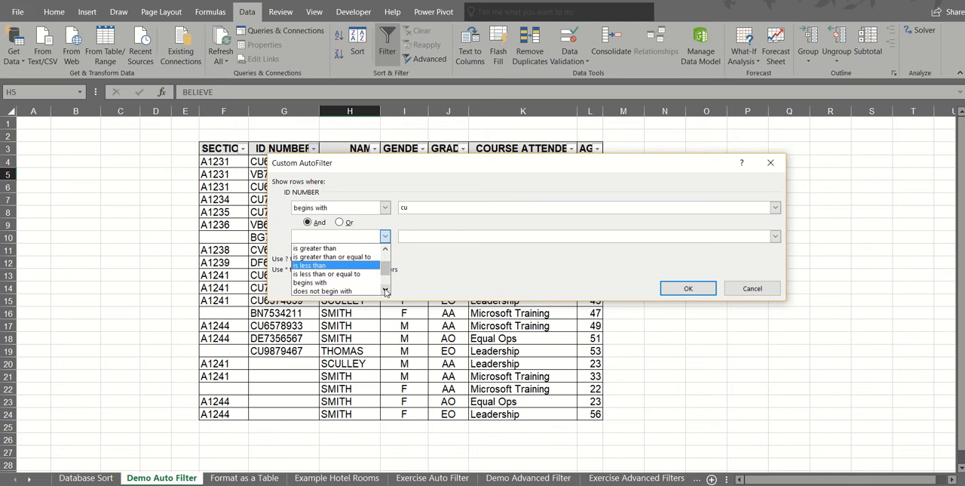
click(385, 291)
click(386, 290)
click(355, 282)
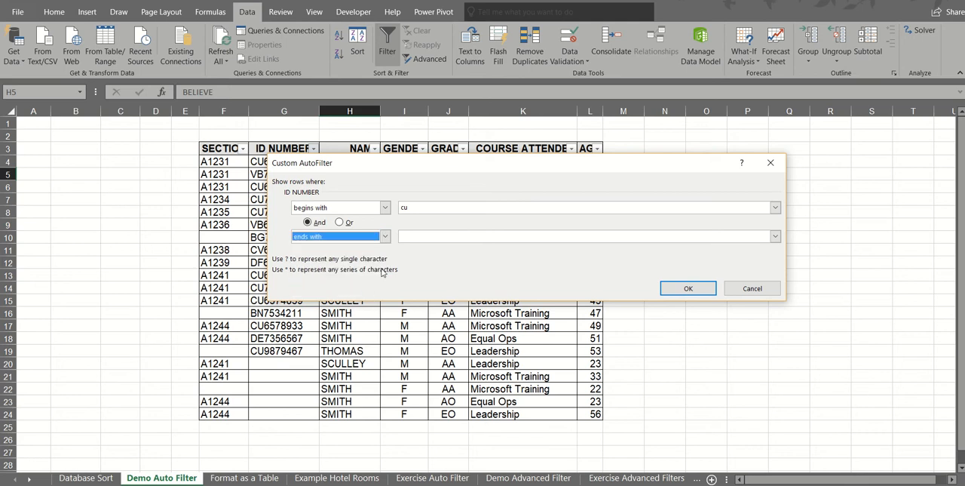
click(415, 236)
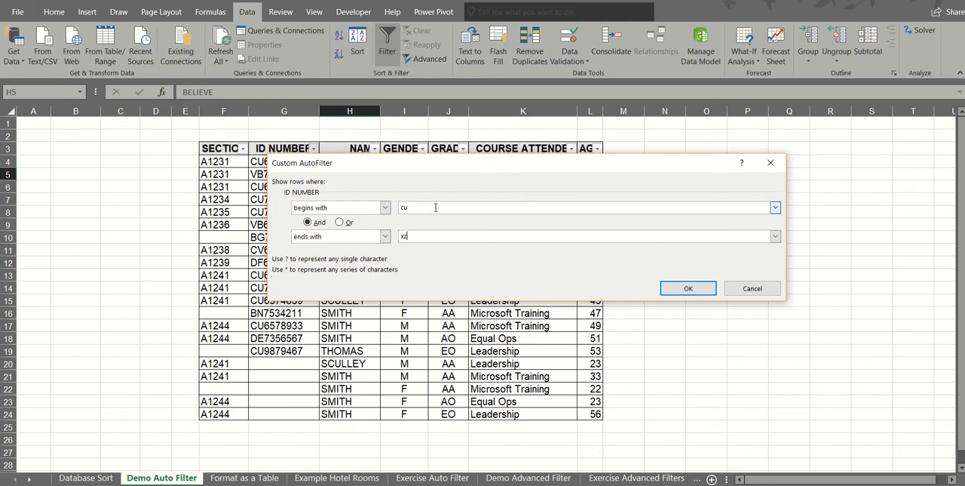
click(689, 289)
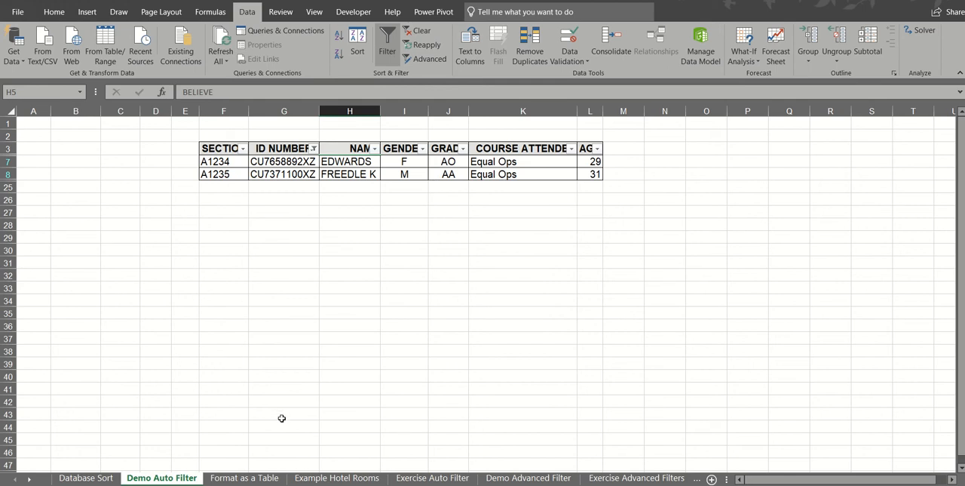
On the Format as a Table sheet, format the data range D2:J23 as a table with headers, using the dark red style
click(256, 478)
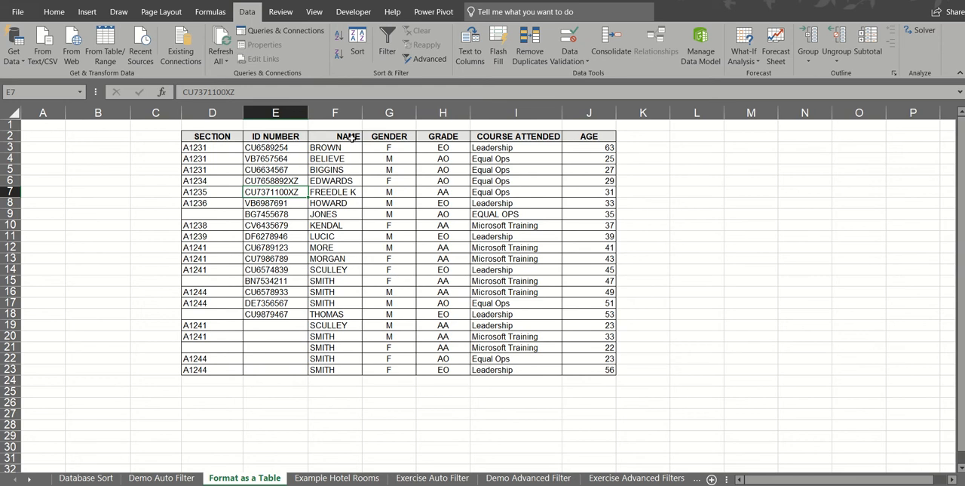
click(337, 169)
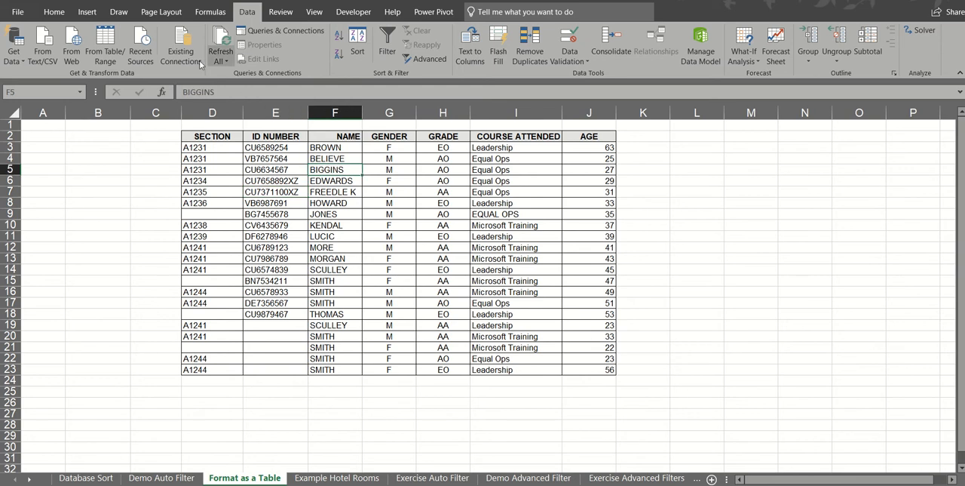
click(53, 12)
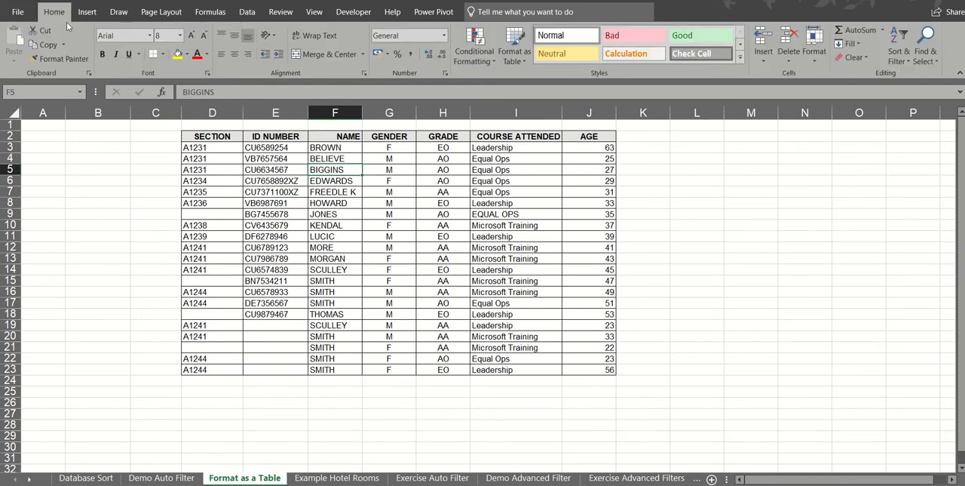
click(515, 42)
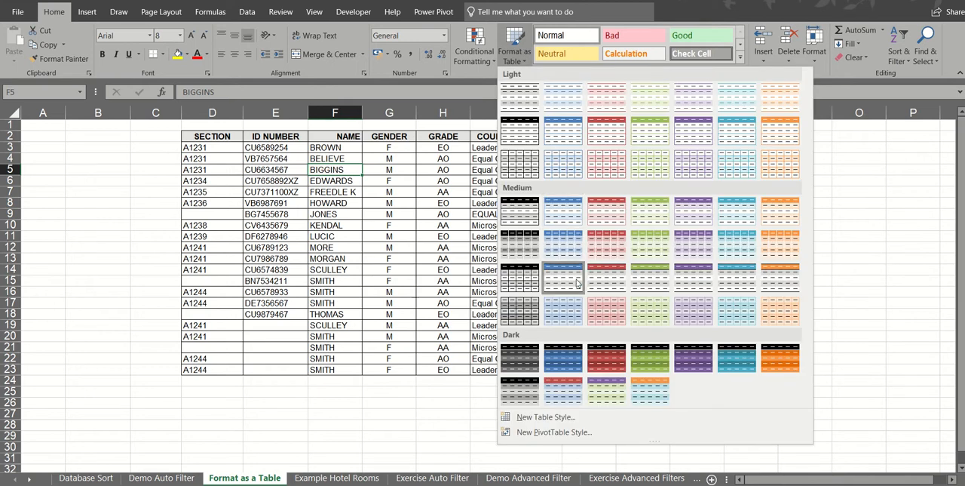
click(608, 359)
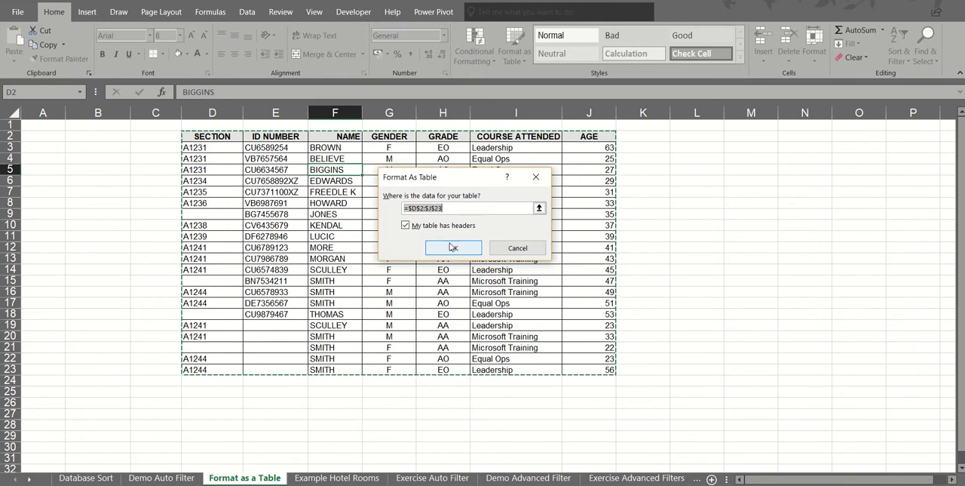
click(453, 248)
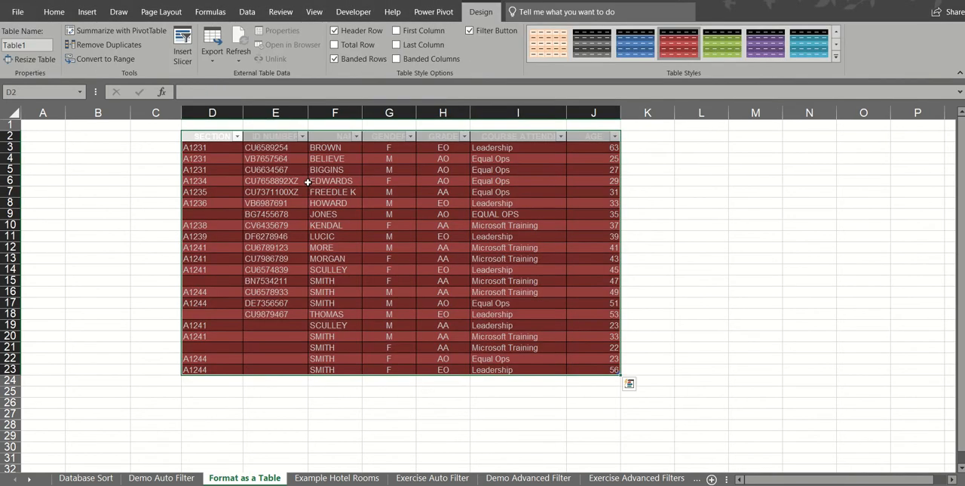
click(365, 181)
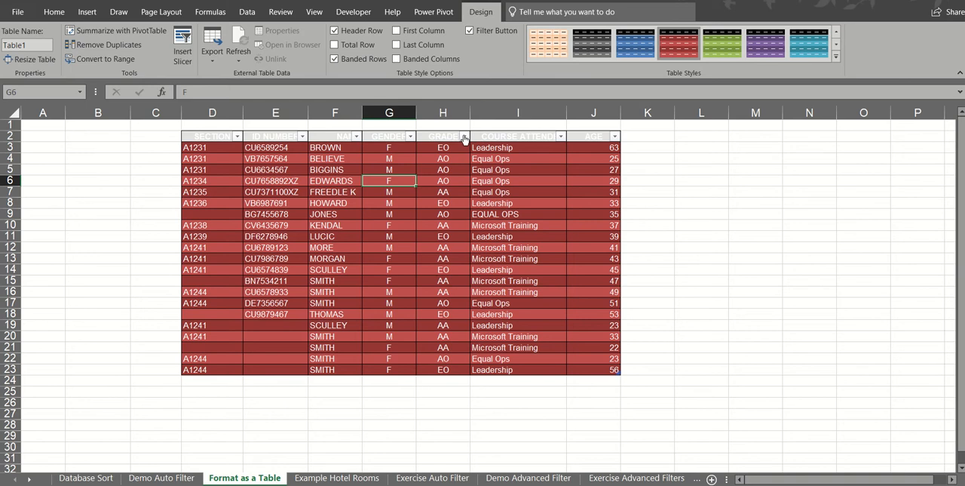
Examine the filter menu and text filter options of the COURSE ATTENDED column
click(561, 136)
mouse_move(511, 227)
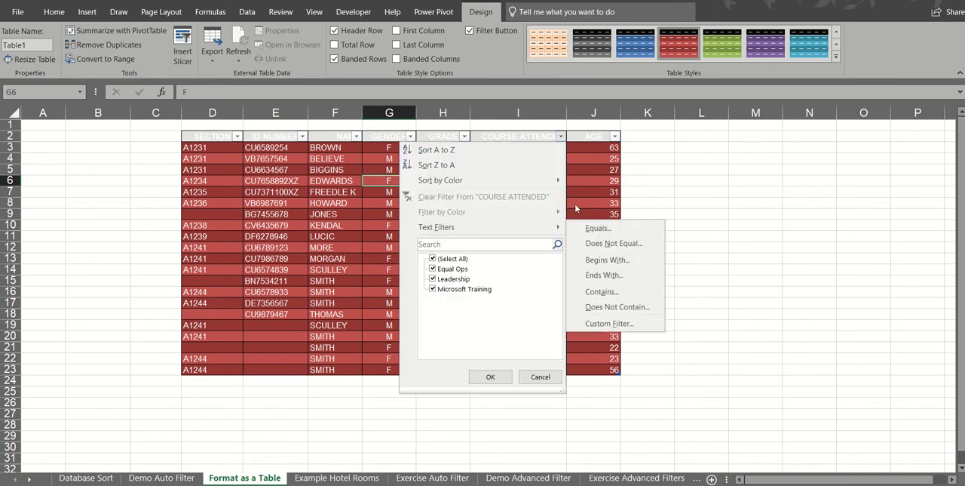
click(585, 180)
Insert slicers for GENDER and COURSE ATTENDED into the table
click(506, 182)
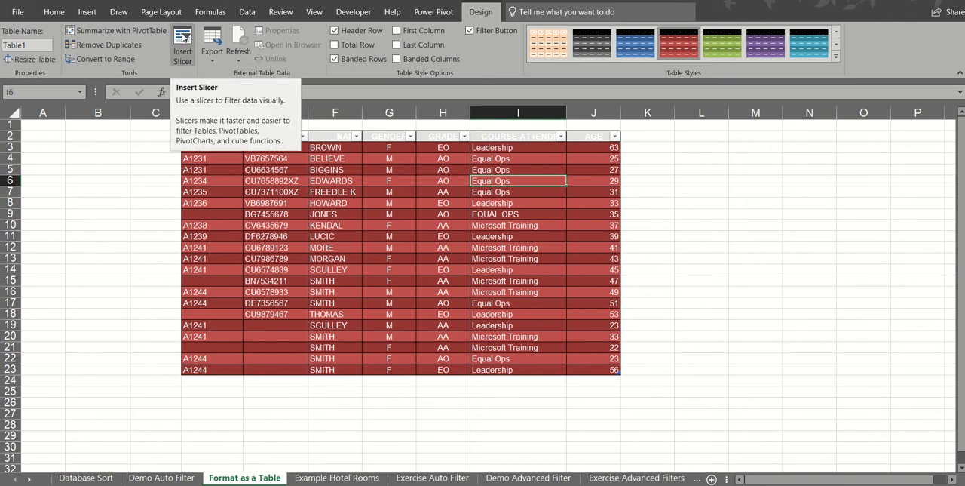
click(183, 38)
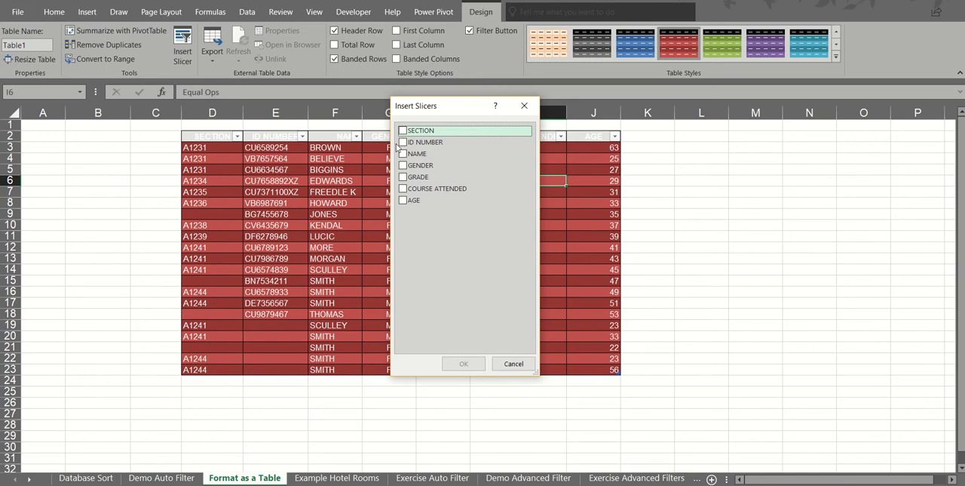
click(403, 165)
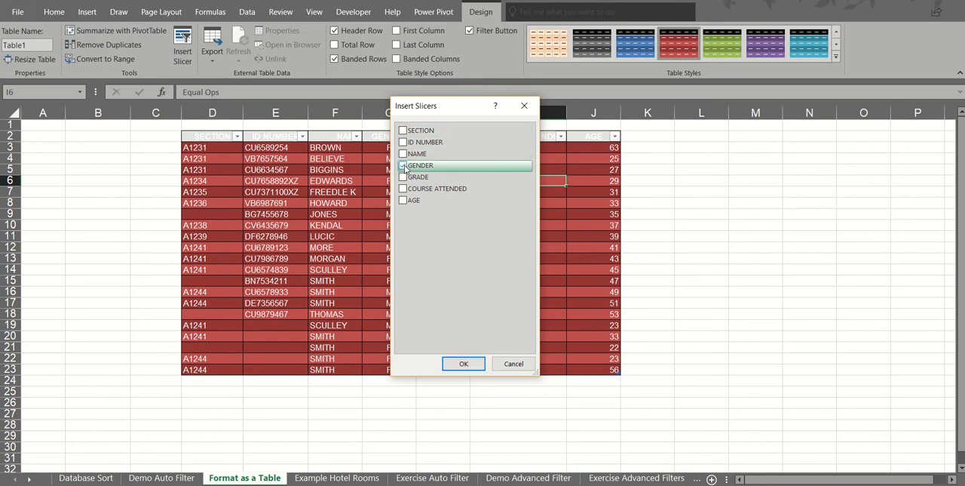
click(404, 189)
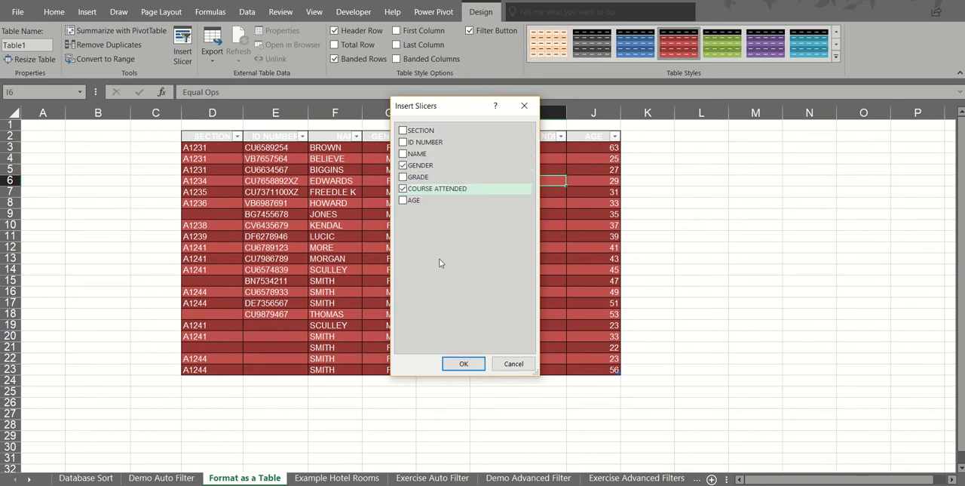
click(464, 363)
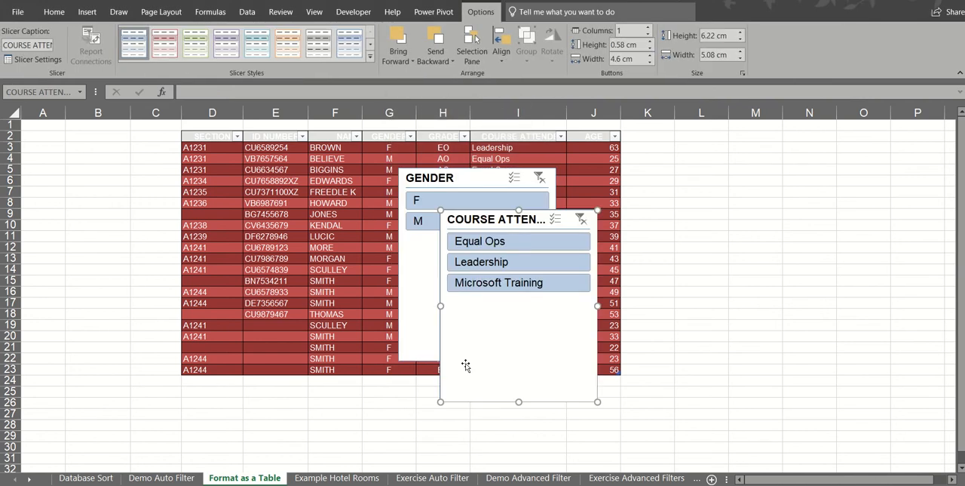
Place the COURSE ATTENDED slicer beside the table with the GENDER slicer directly beneath it, and shorten both to fit their buttons
drag(494, 224, 779, 140)
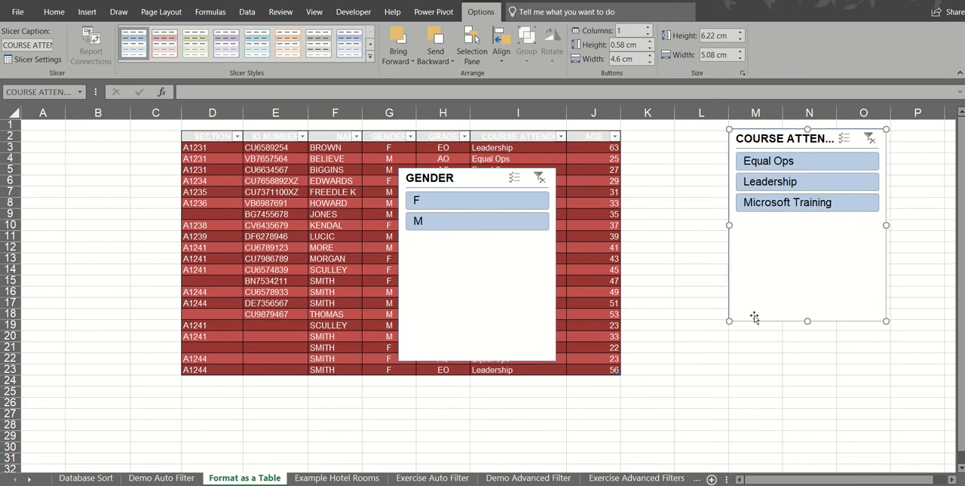
drag(804, 259, 802, 219)
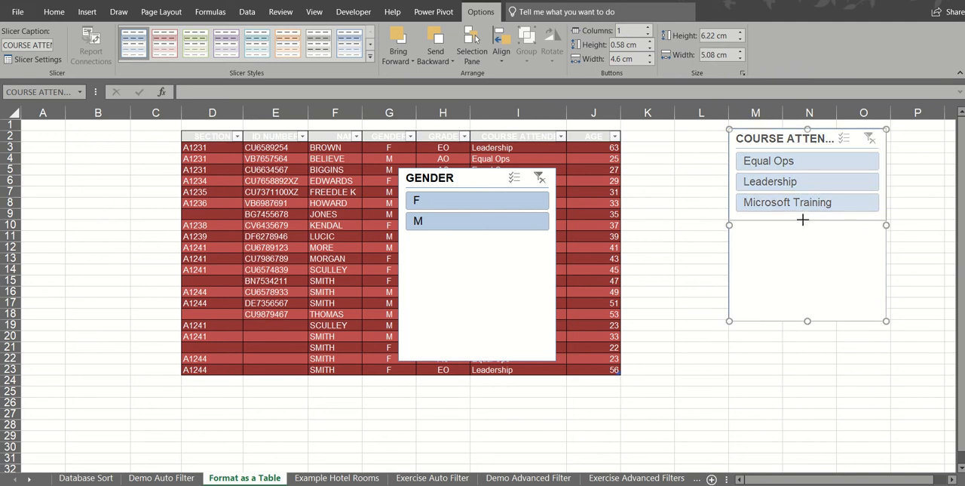
drag(498, 177, 813, 230)
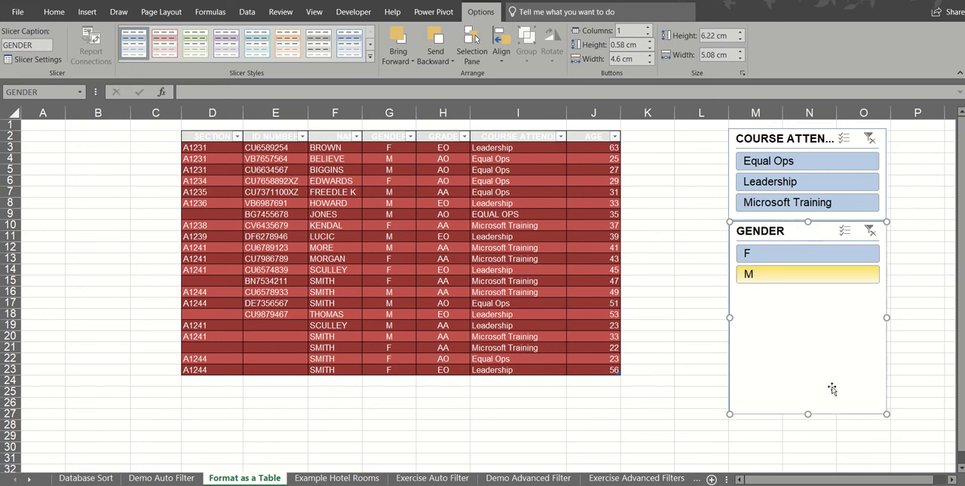
drag(808, 413, 804, 294)
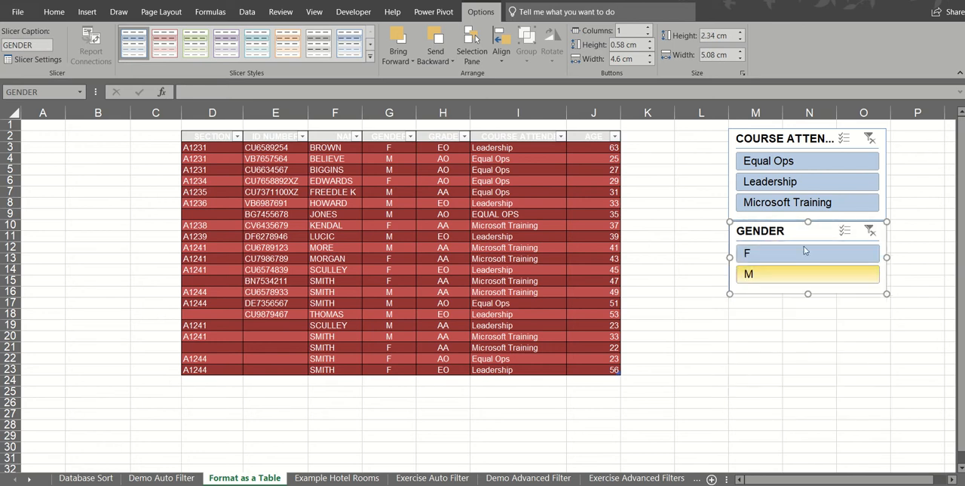
Use the slicers to filter the table by Equal Ops, Leadership and Microsoft Training in turn, narrowing the last to gender F
click(778, 162)
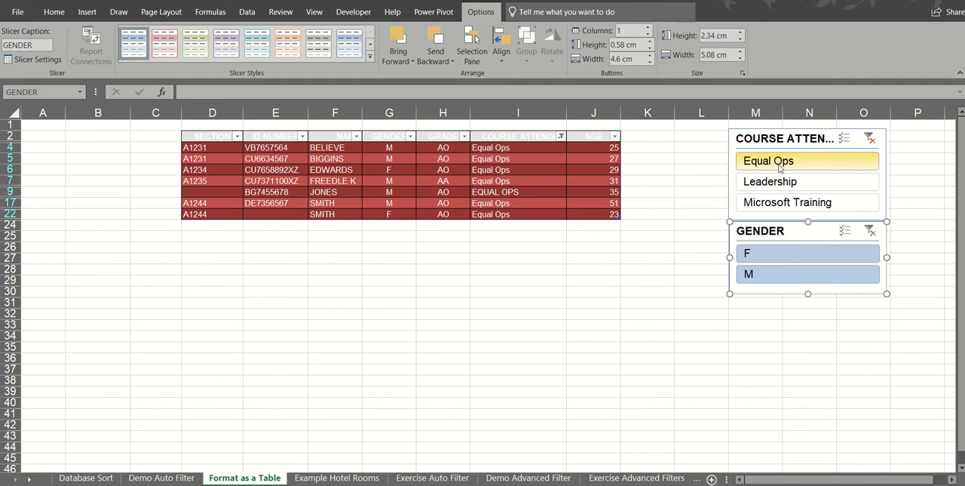
click(777, 182)
click(777, 204)
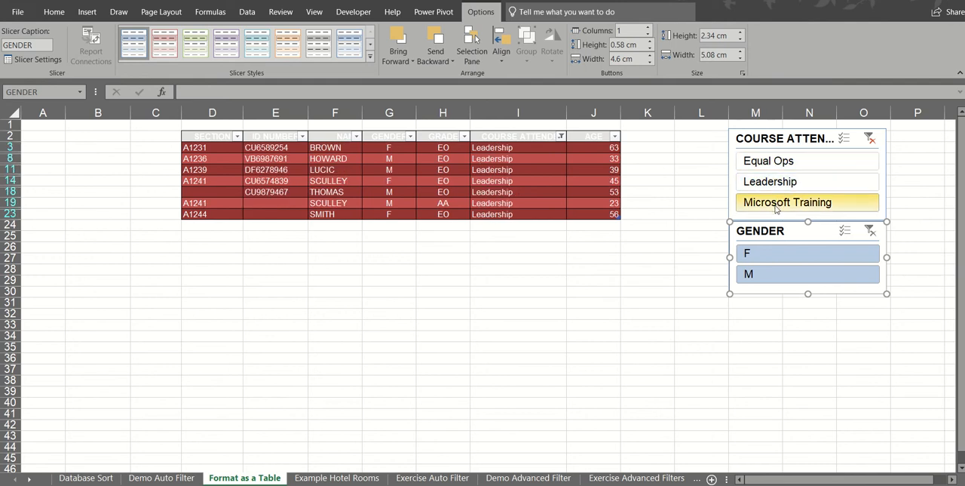
click(770, 257)
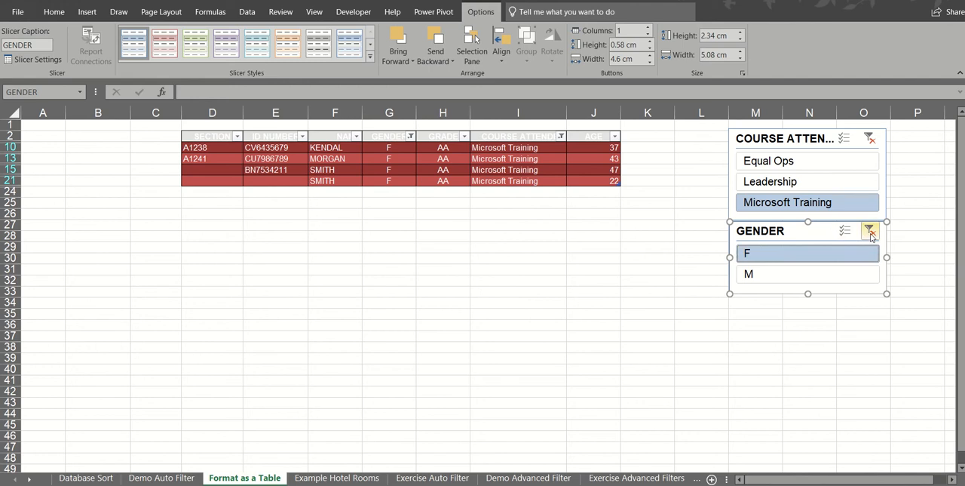
Clear the GENDER and COURSE ATTENDED slicer filters and check the COURSE ATTENDED column's filter menu
click(870, 230)
click(871, 141)
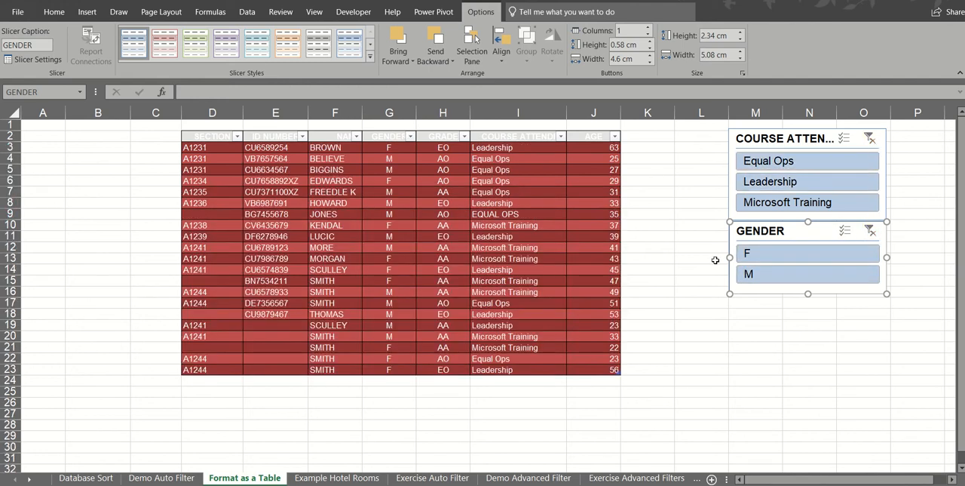
click(560, 136)
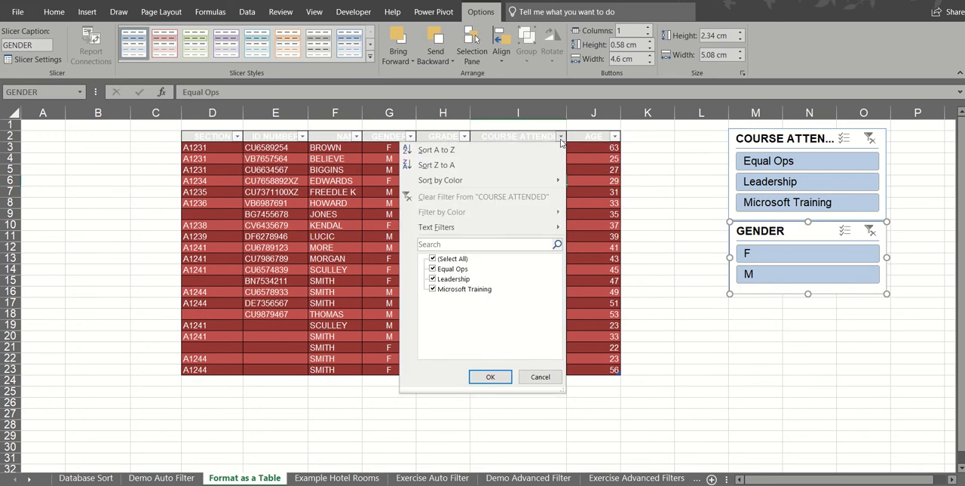
key(Escape)
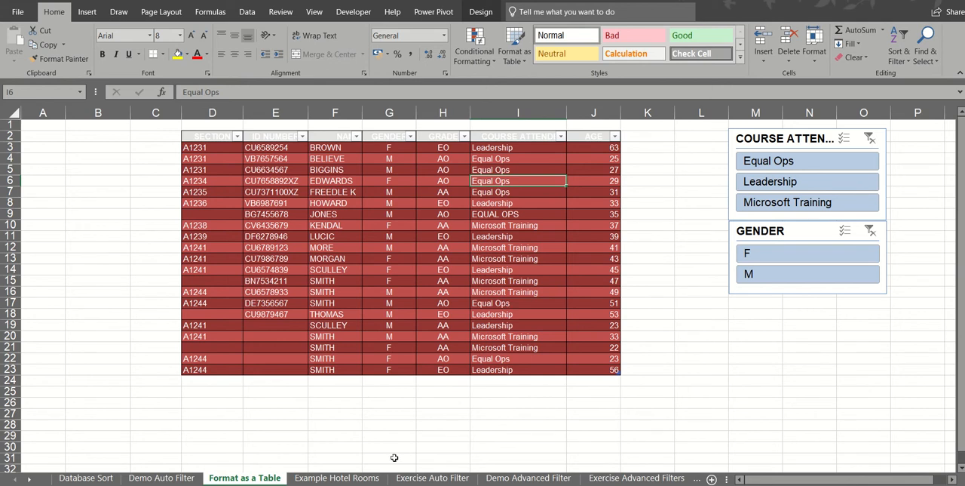
On the Example Hotel Rooms sheet, filter the Checked By column to only the person named in task A of the note
click(360, 478)
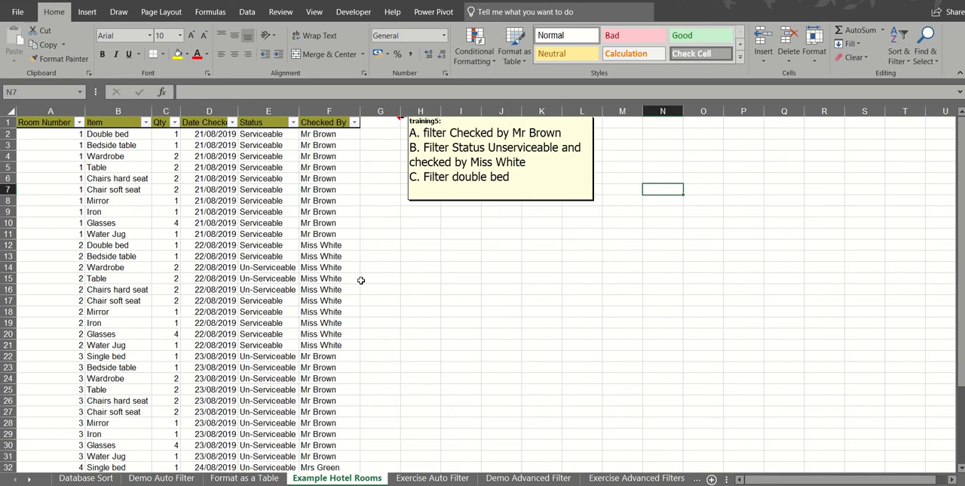
click(233, 190)
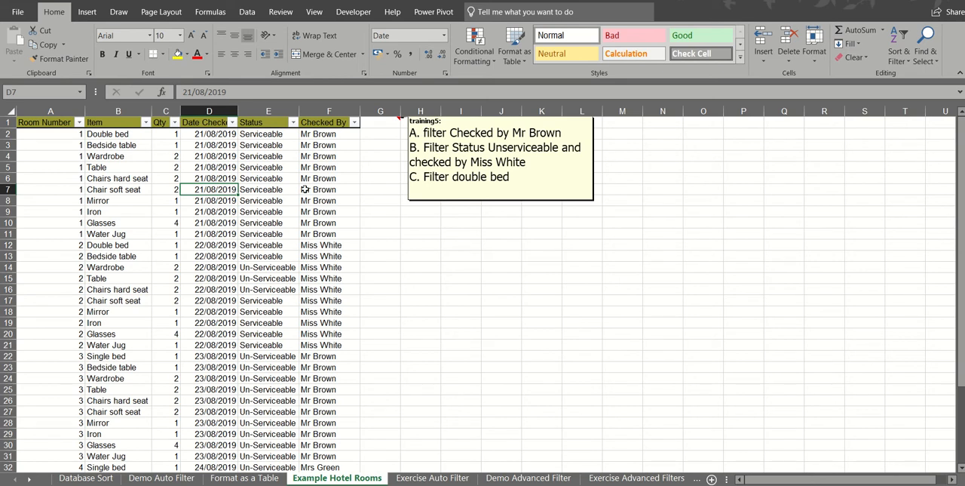
click(354, 122)
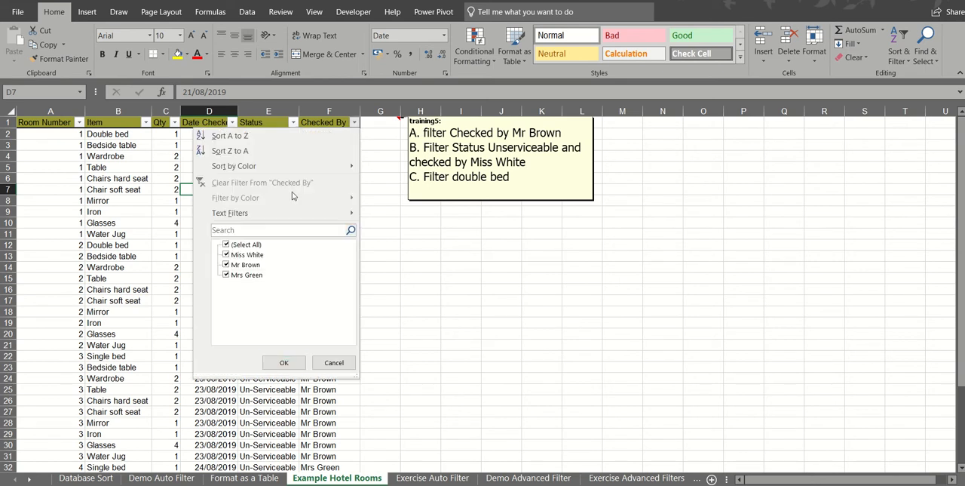
click(227, 245)
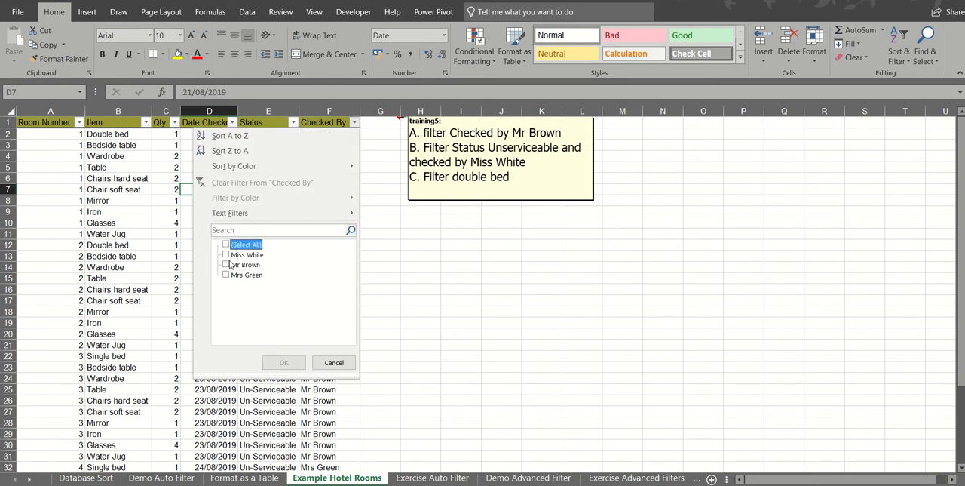
click(227, 265)
click(284, 362)
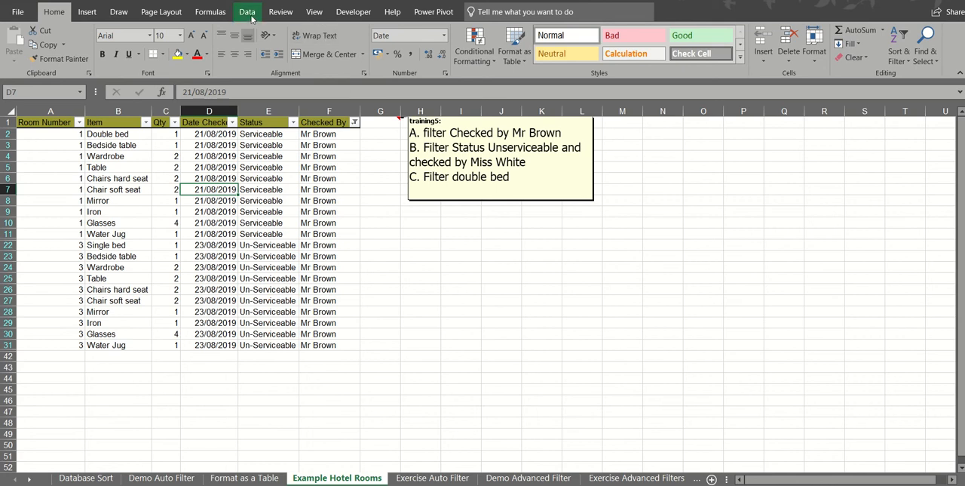
Clear the Checked By filter and show only Un-Serviceable rows in the Status column
click(905, 61)
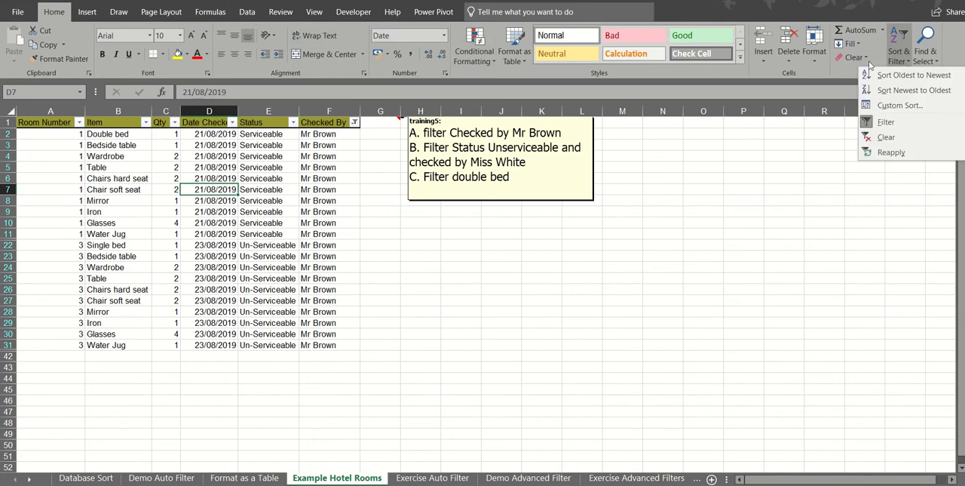
click(247, 12)
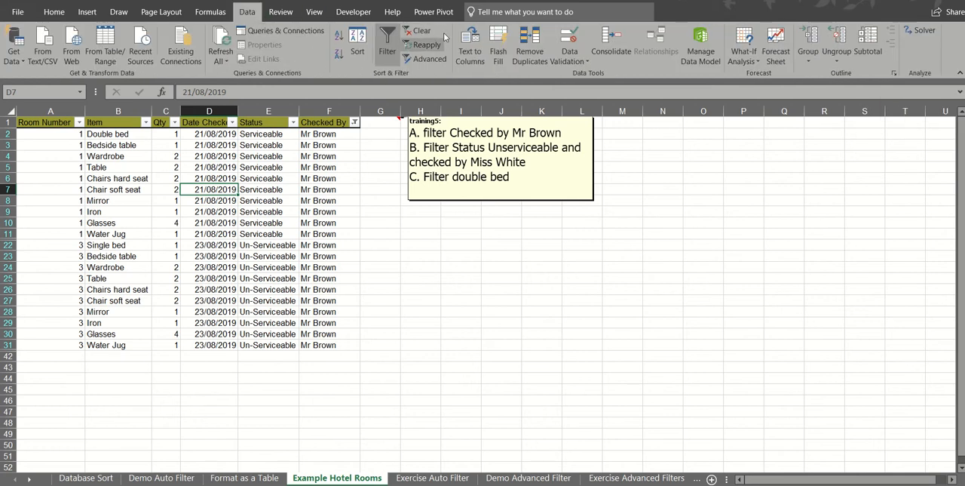
click(420, 34)
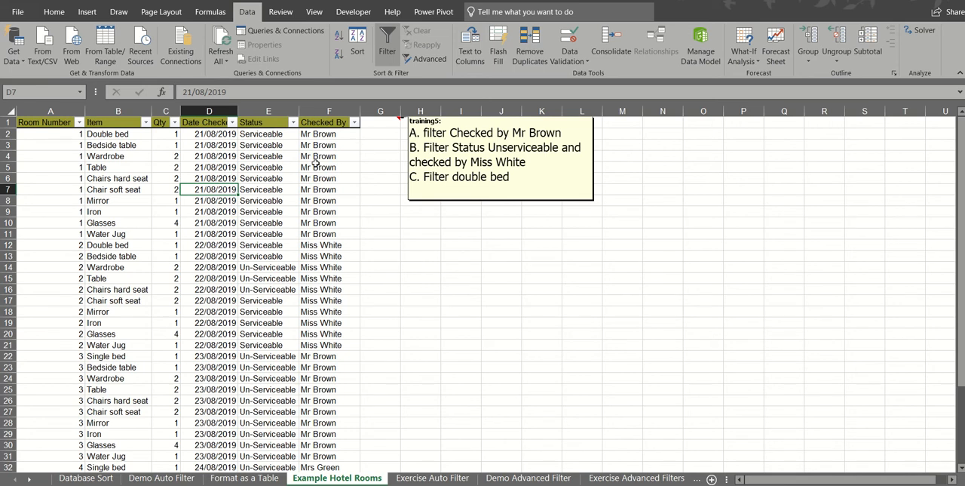
click(293, 122)
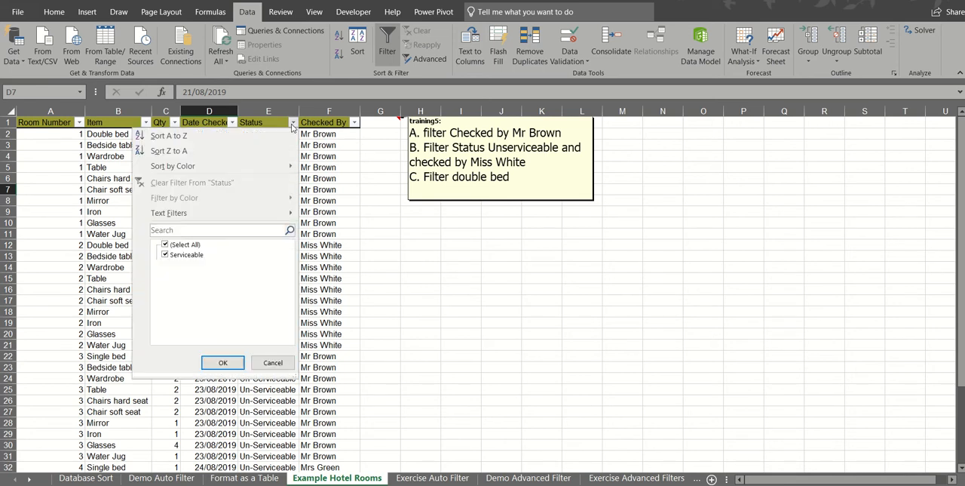
click(166, 245)
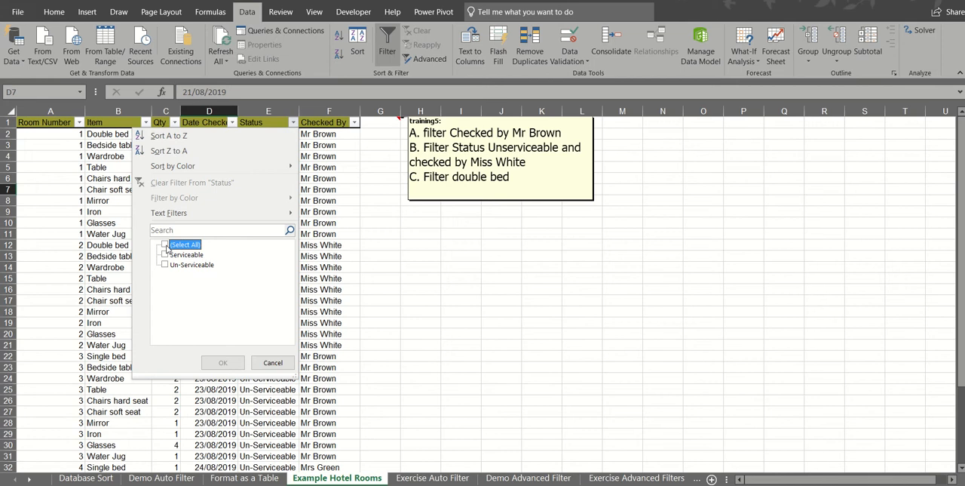
click(165, 266)
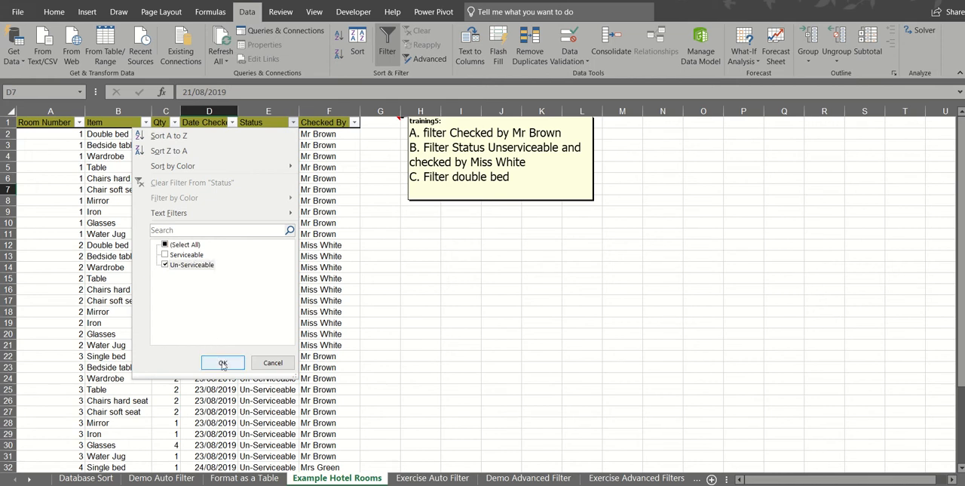
click(223, 363)
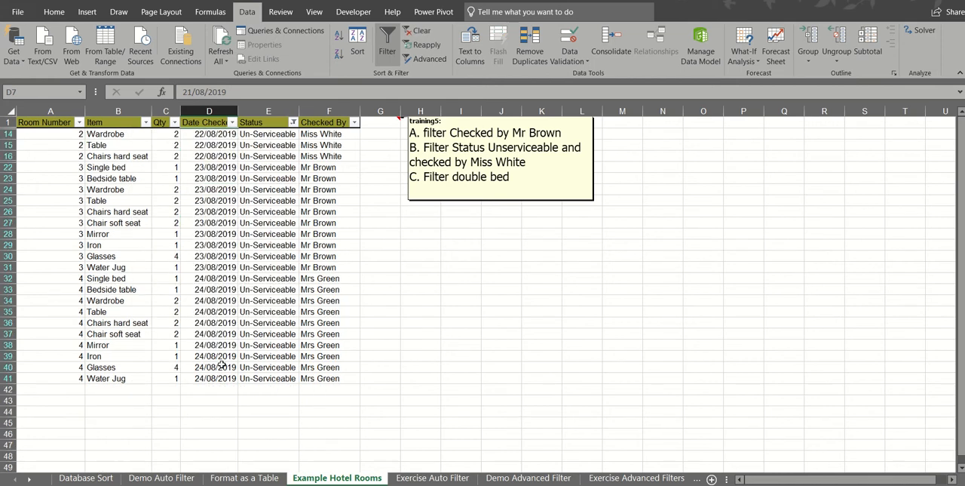
Narrow the Un-Serviceable rows to only the person named in task B using the Checked By column filter
click(354, 123)
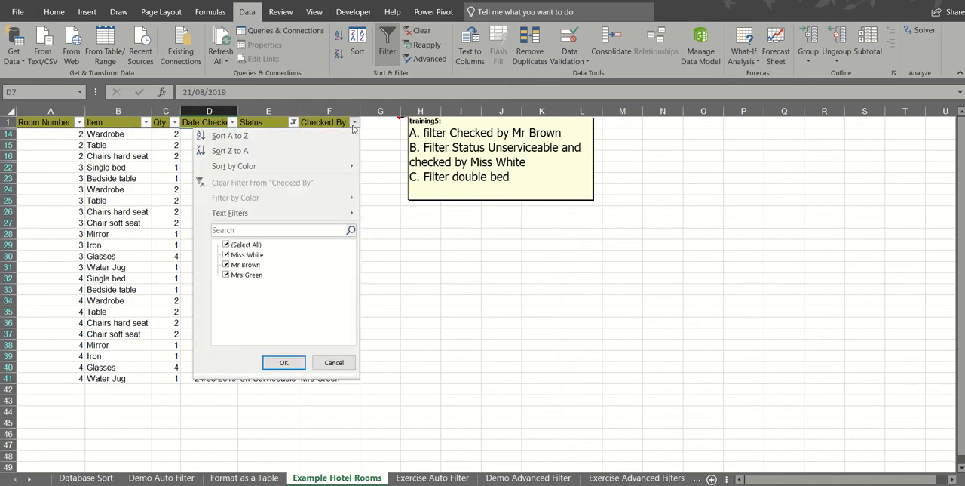
click(227, 244)
click(226, 244)
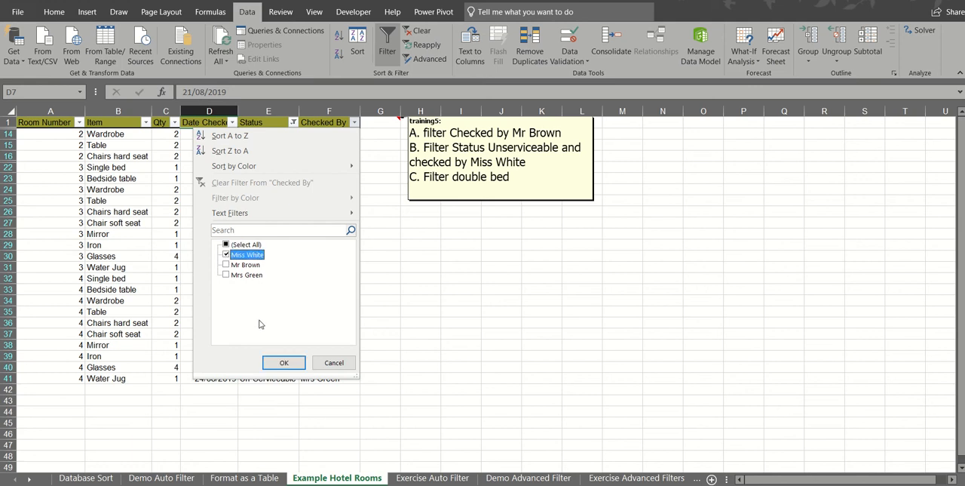
click(279, 362)
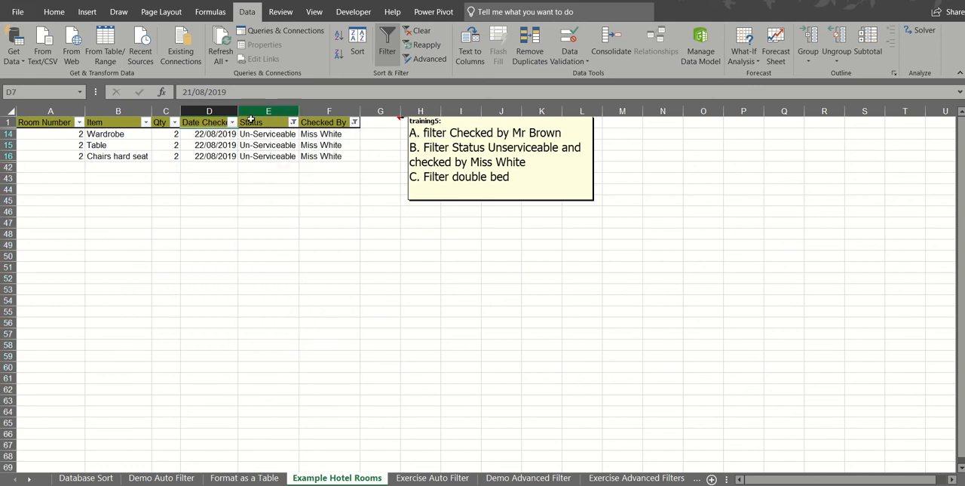
Clear all filters and show only Double bed in the Item column
click(421, 34)
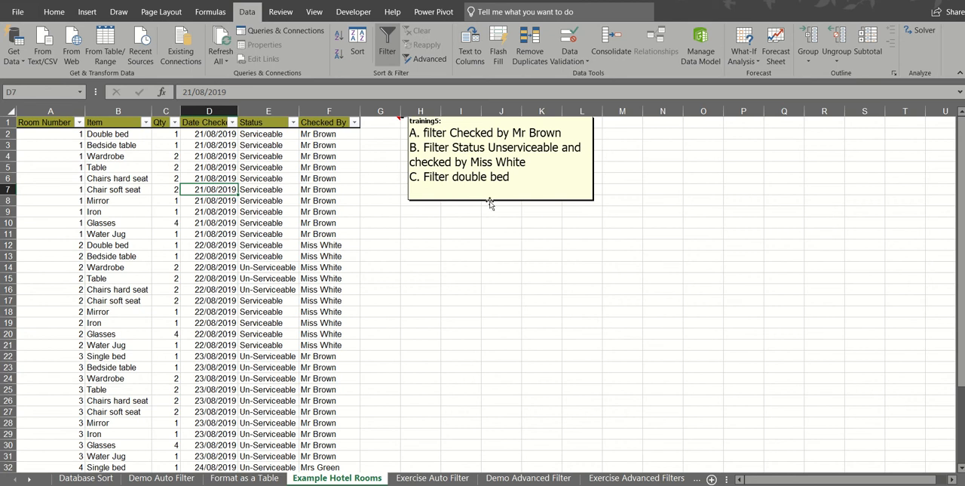
click(145, 122)
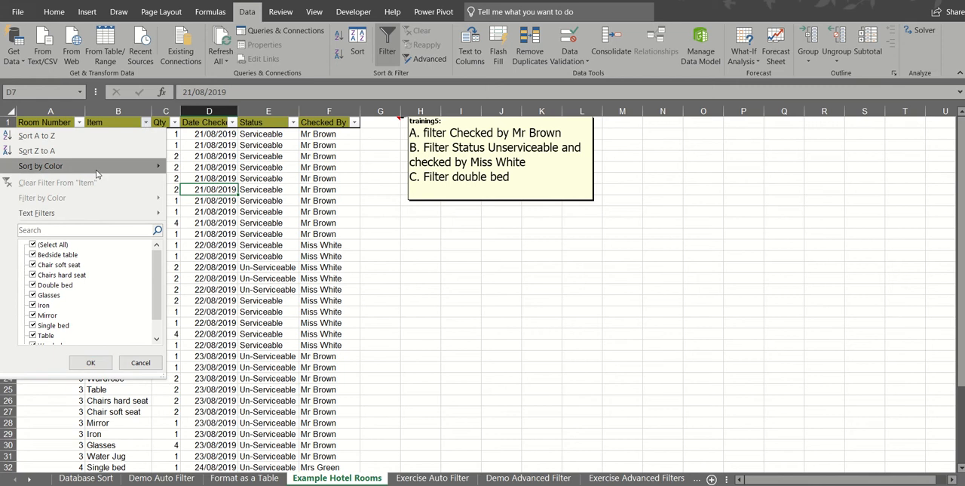
click(32, 244)
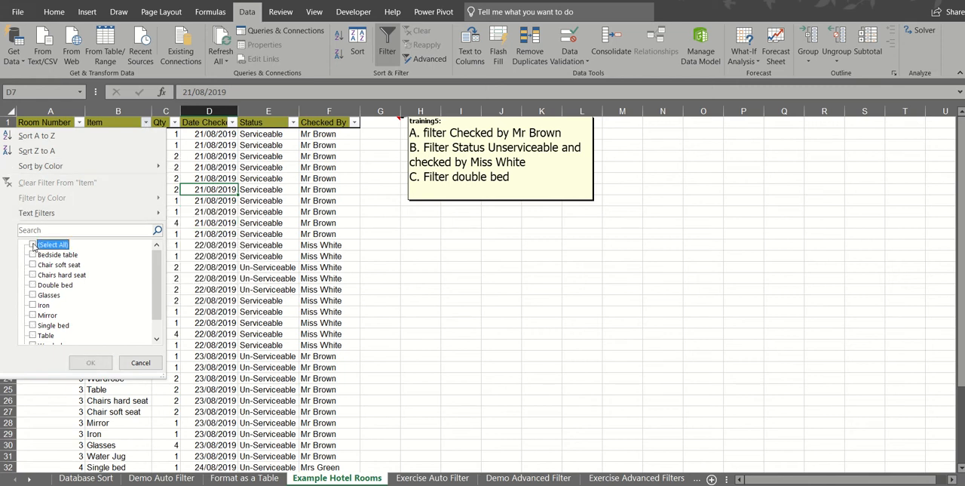
click(32, 285)
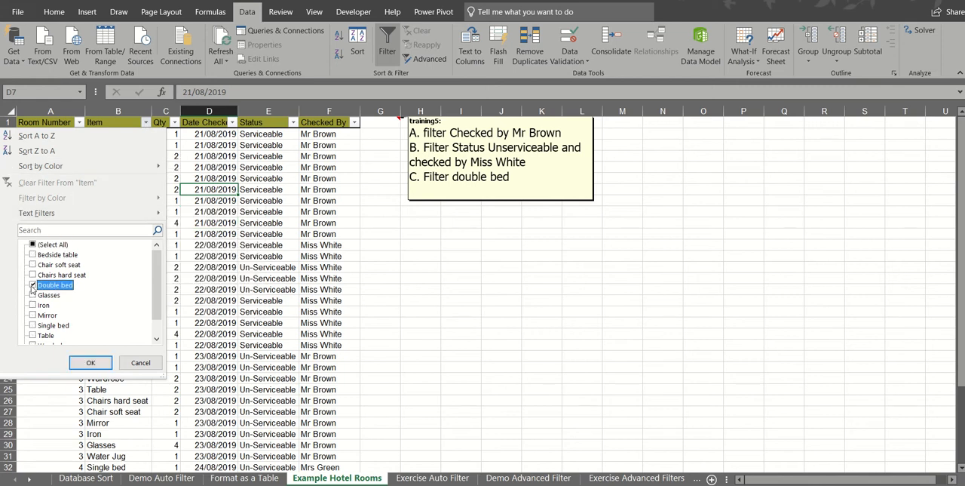
click(87, 363)
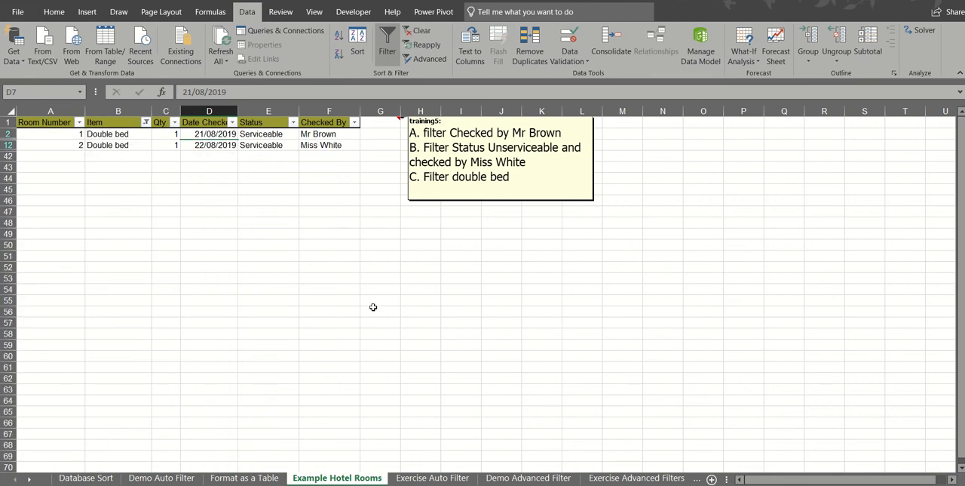
On the Exercise Auto Filter sheet, turn on filtering for the training data and show only Equal Ops in the Course Attended column
click(432, 478)
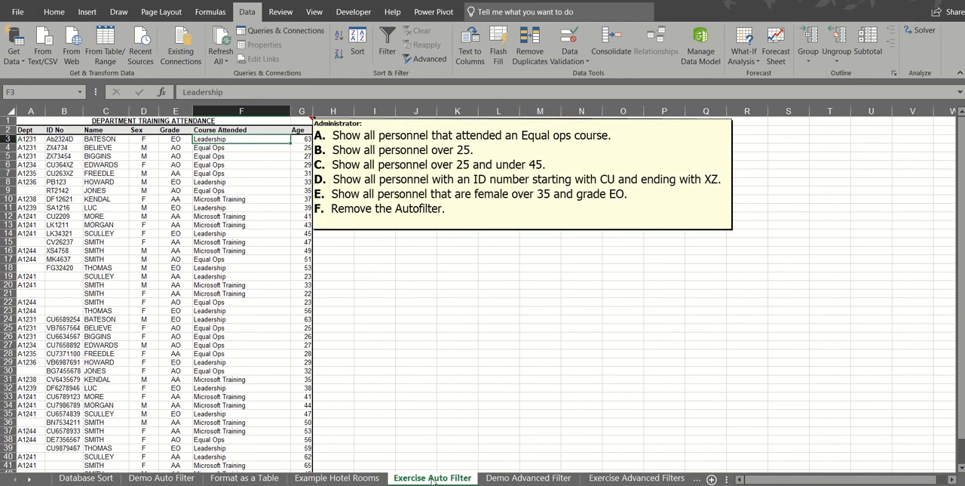
click(171, 181)
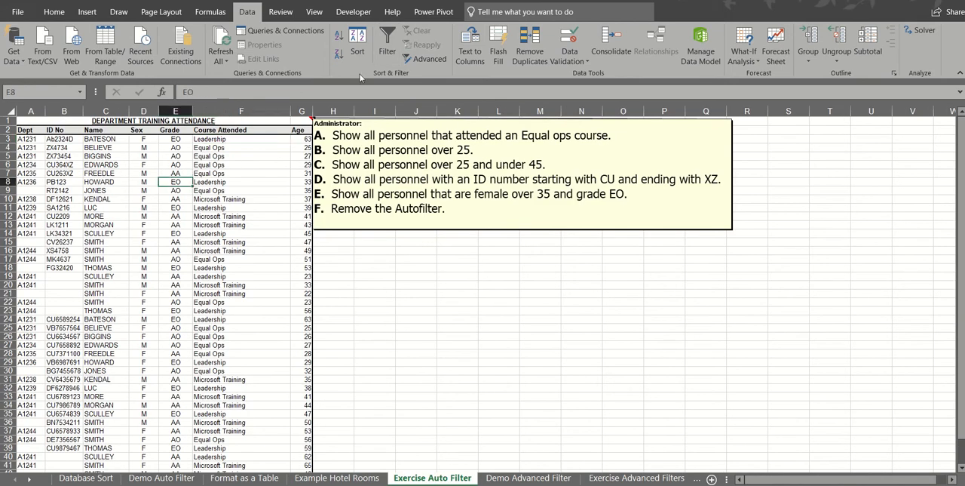
click(387, 45)
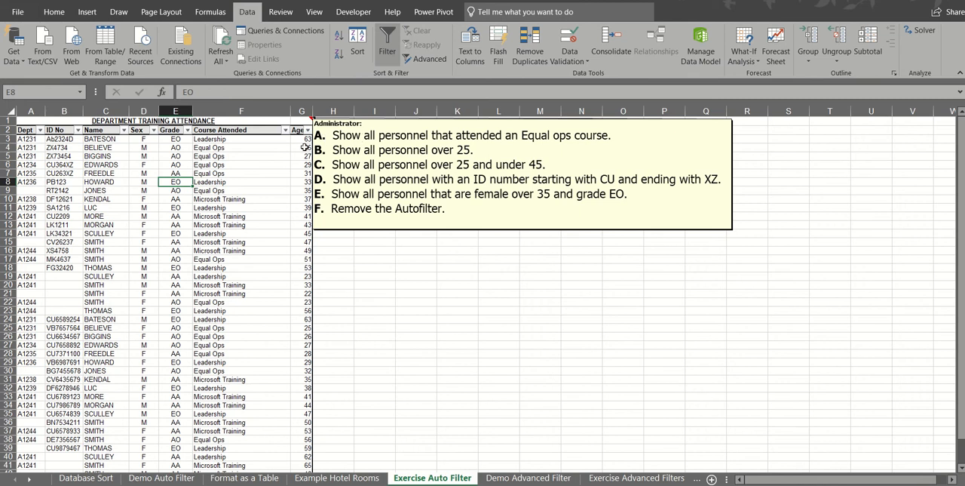
click(285, 130)
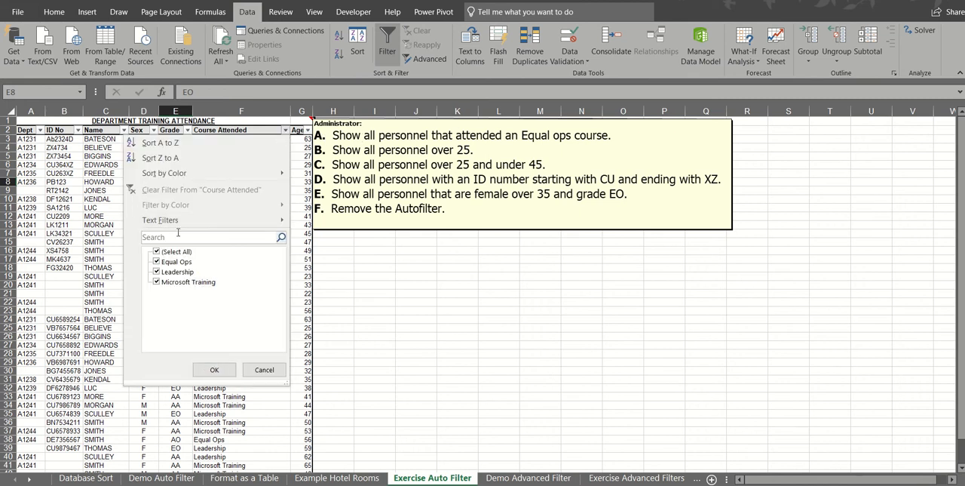
click(156, 253)
click(156, 261)
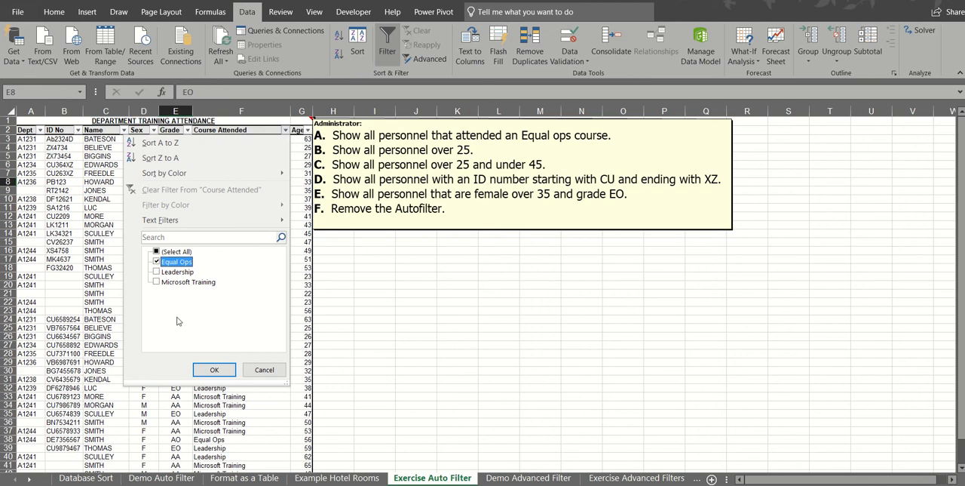
click(204, 368)
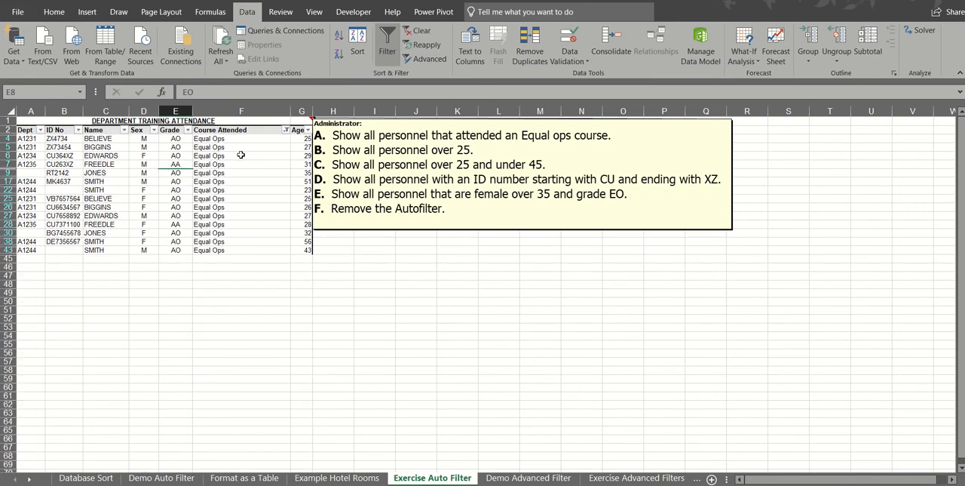
Clear the Course Attended filter and show only rows with Age greater than 25
click(420, 31)
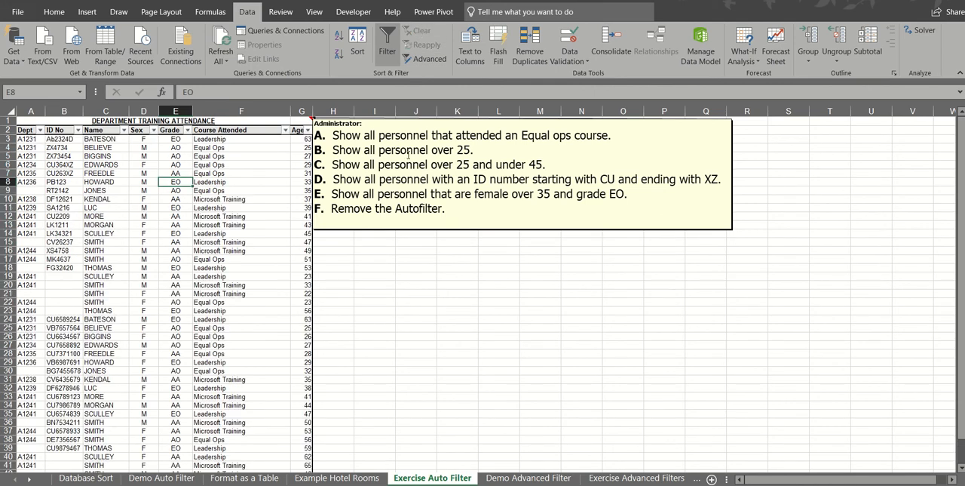
click(307, 130)
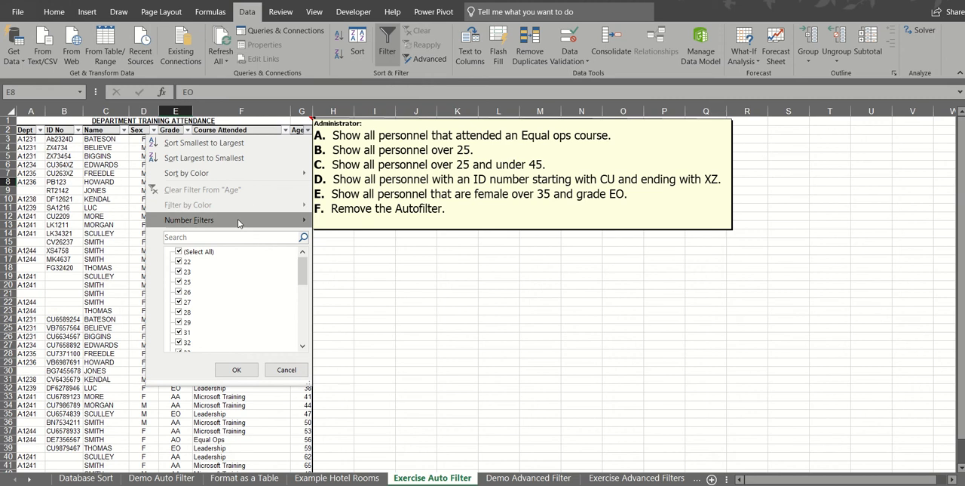
mouse_move(240, 220)
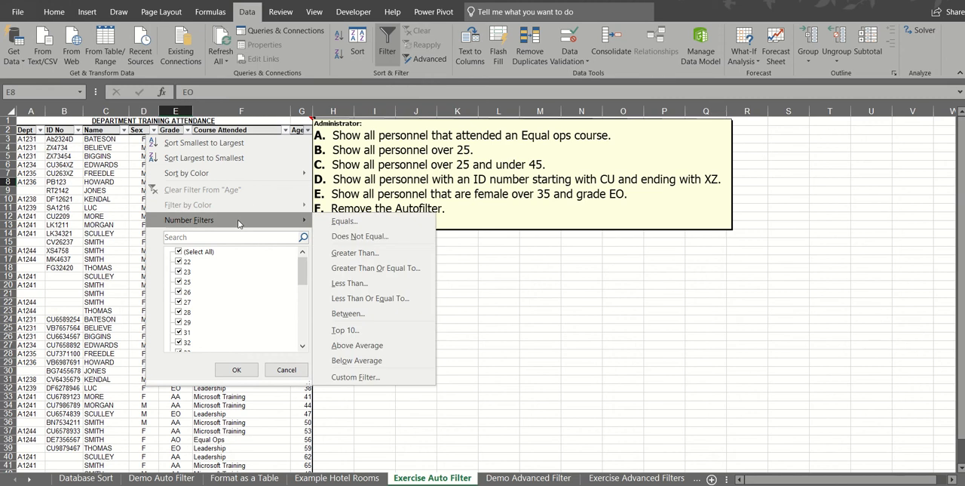
click(371, 256)
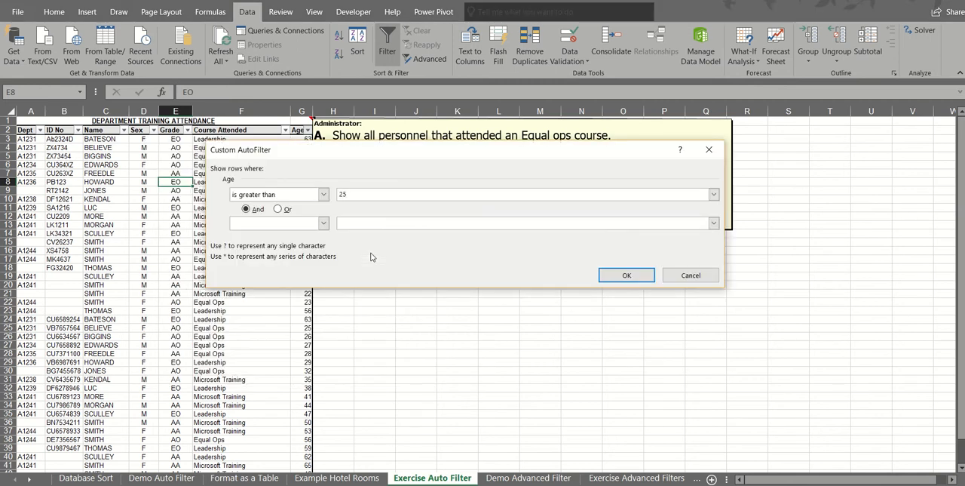
click(614, 275)
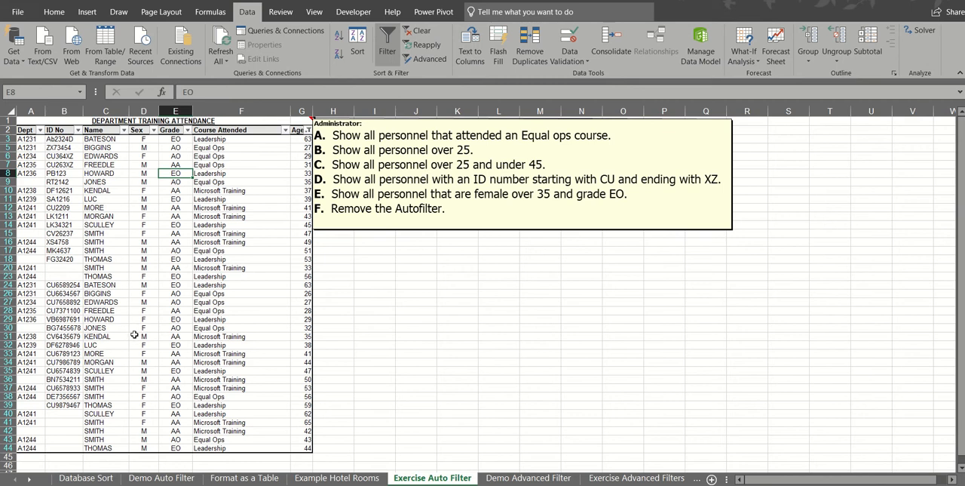
Clear the current filter and apply a custom Age filter for greater than 25 and less than 45
click(414, 31)
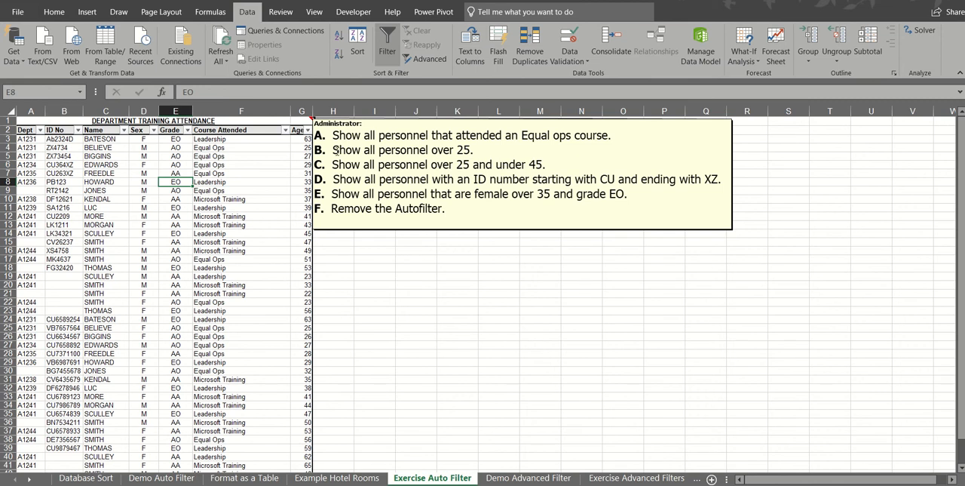
click(308, 130)
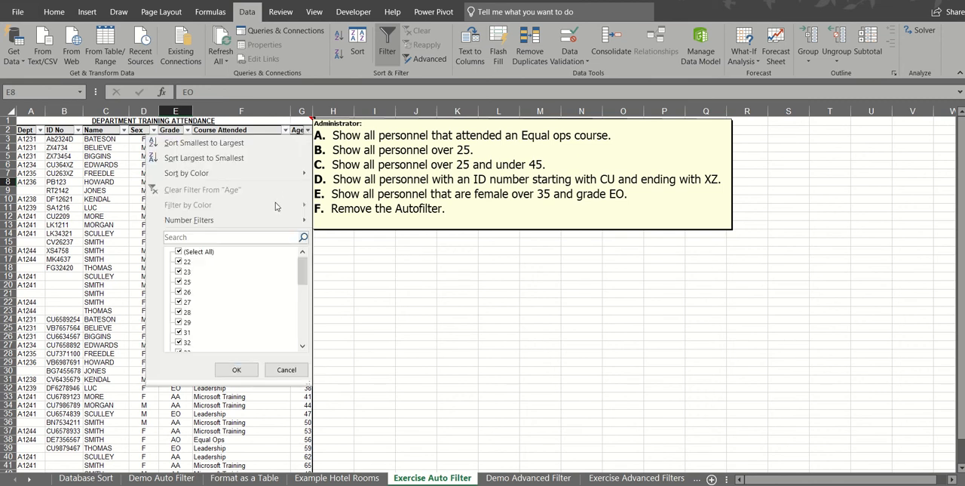
mouse_move(269, 221)
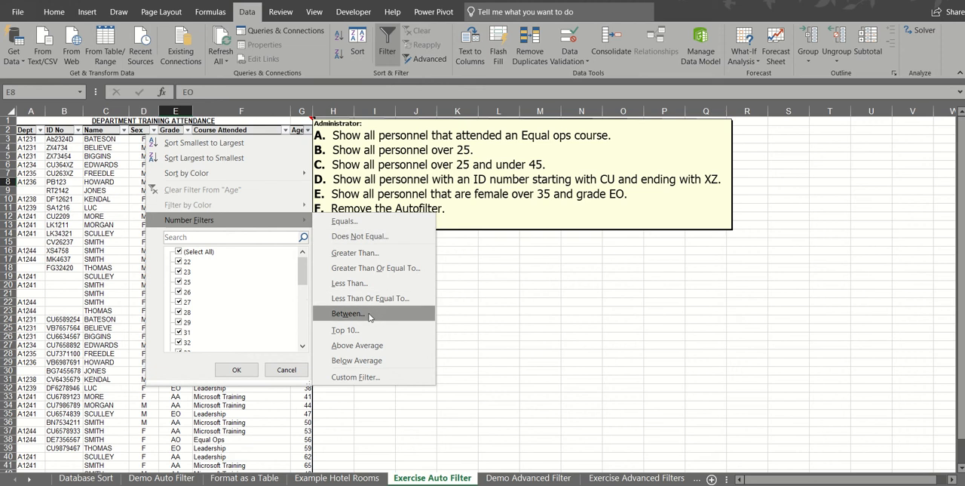
click(357, 377)
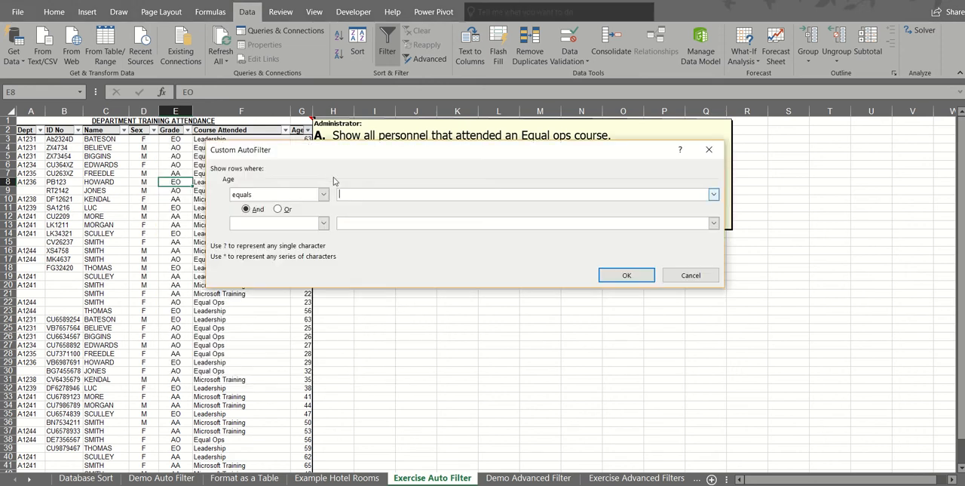
click(323, 193)
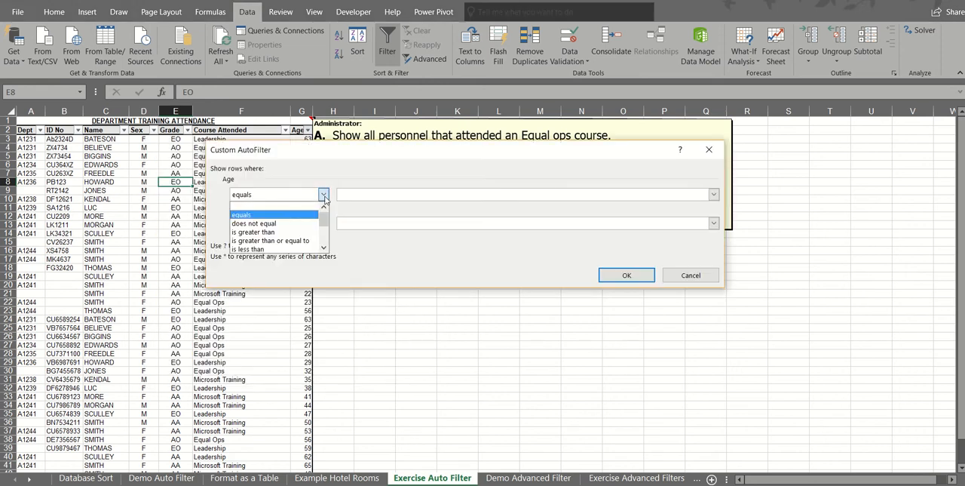
click(306, 232)
click(358, 195)
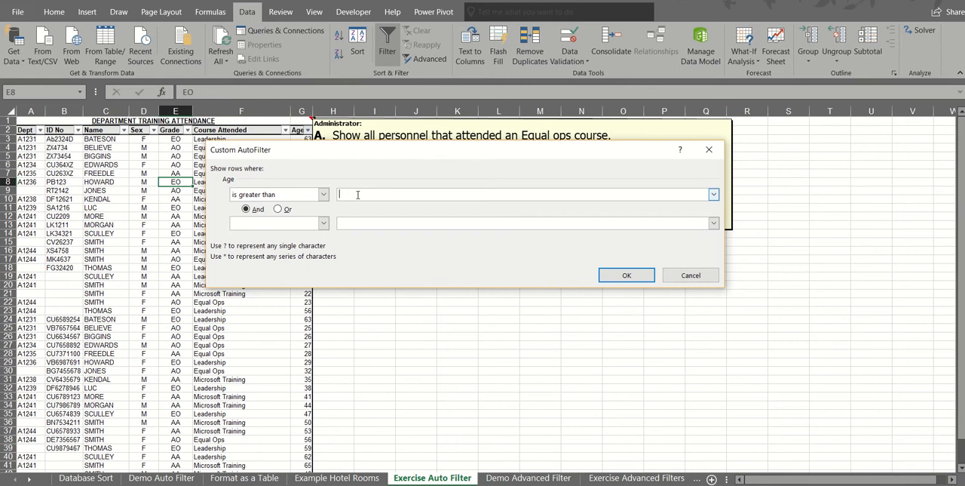
click(322, 223)
click(299, 278)
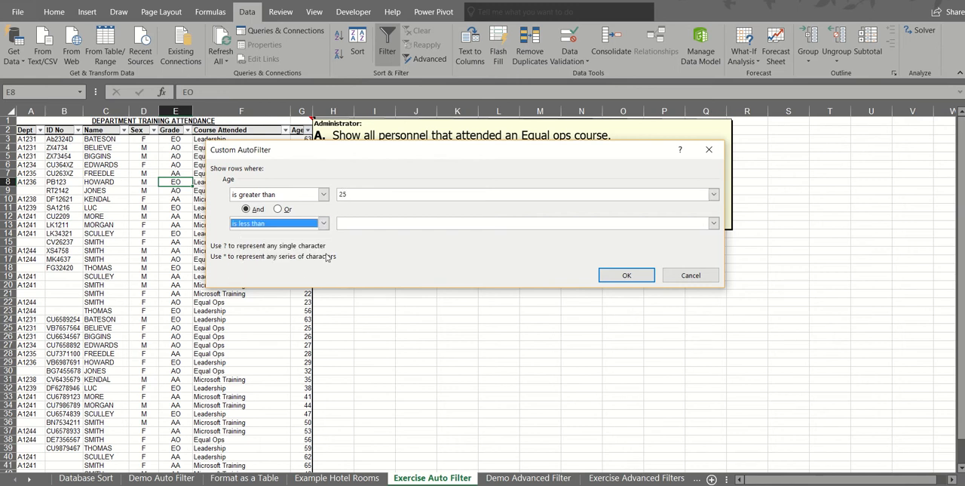
click(363, 224)
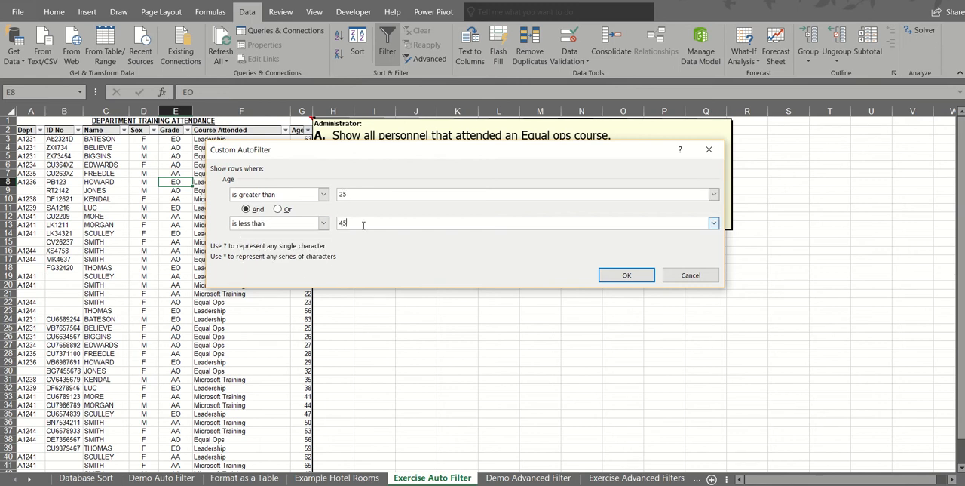
text(45)
click(625, 275)
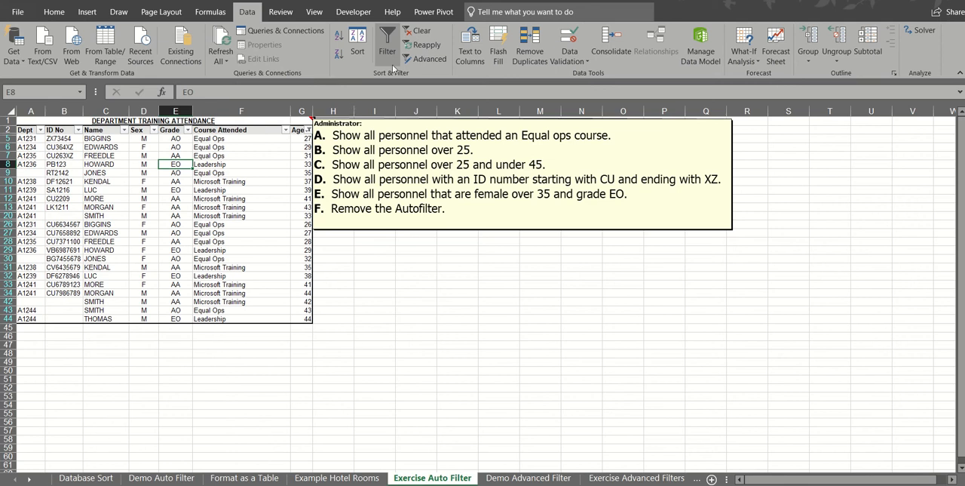
Clear the Age filter and start a custom text filter on ID No with the first condition begins with cu
click(419, 35)
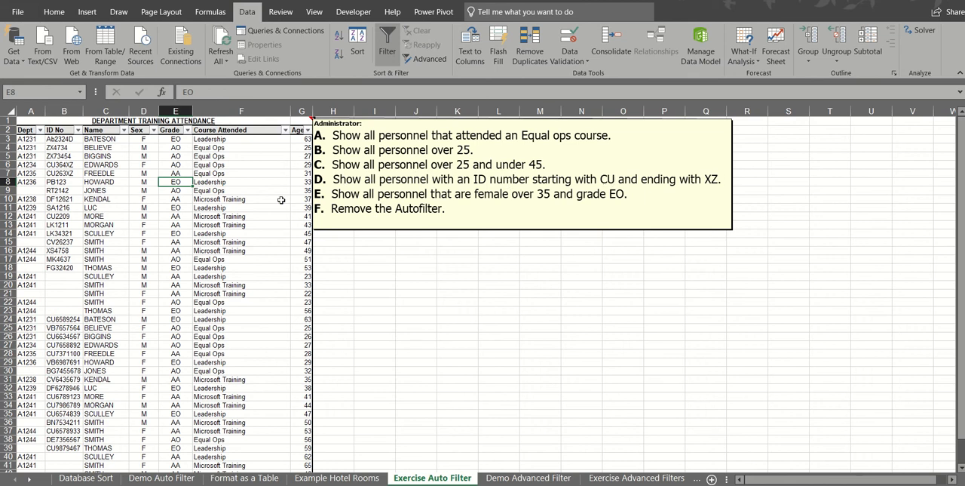
click(77, 130)
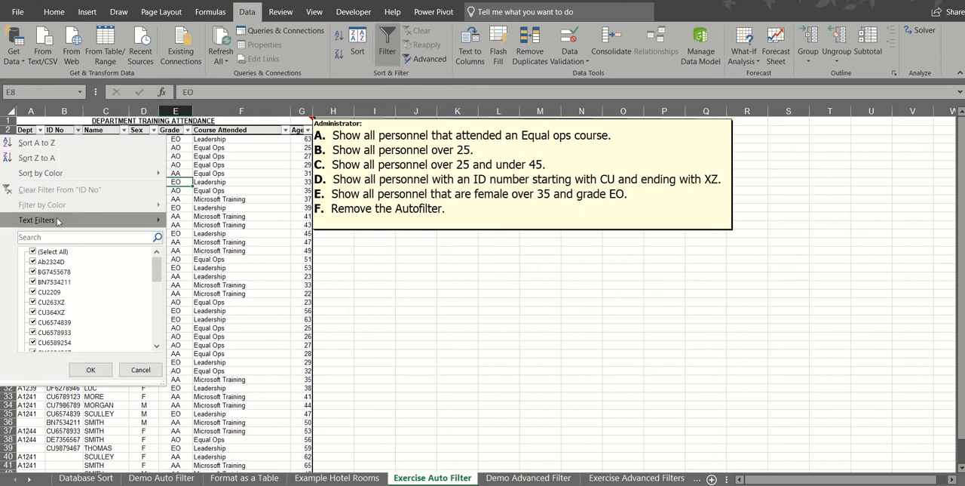
mouse_move(57, 219)
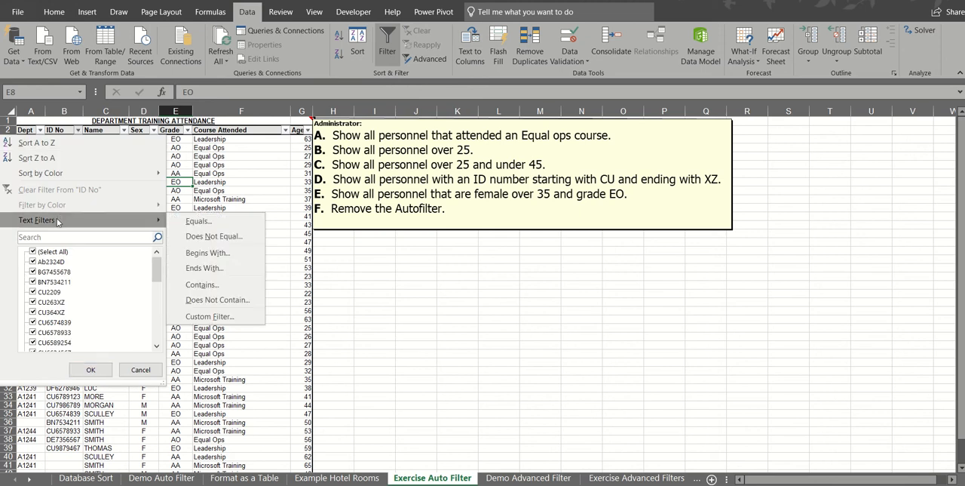
click(212, 317)
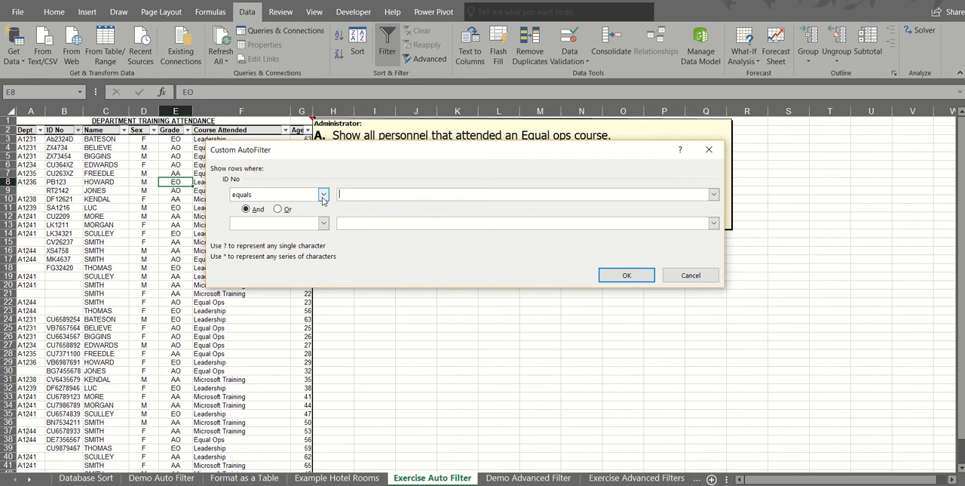
click(323, 195)
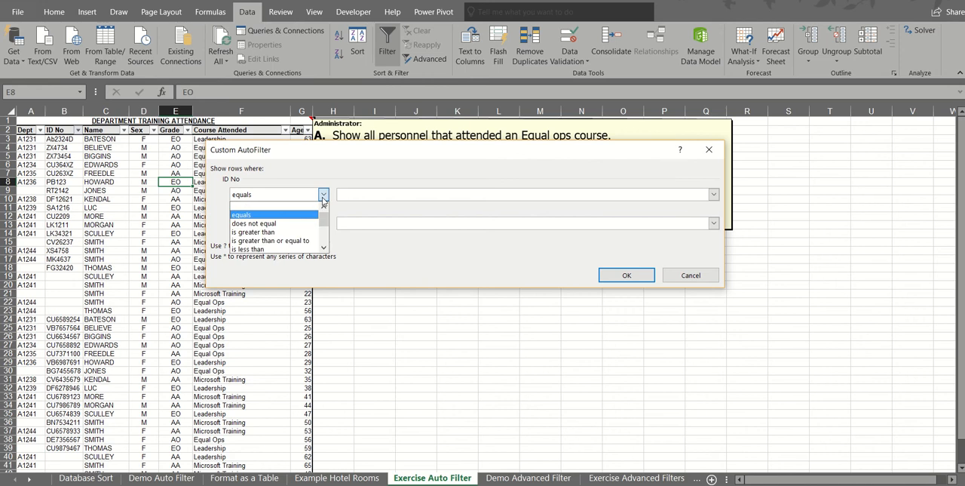
click(324, 249)
click(298, 237)
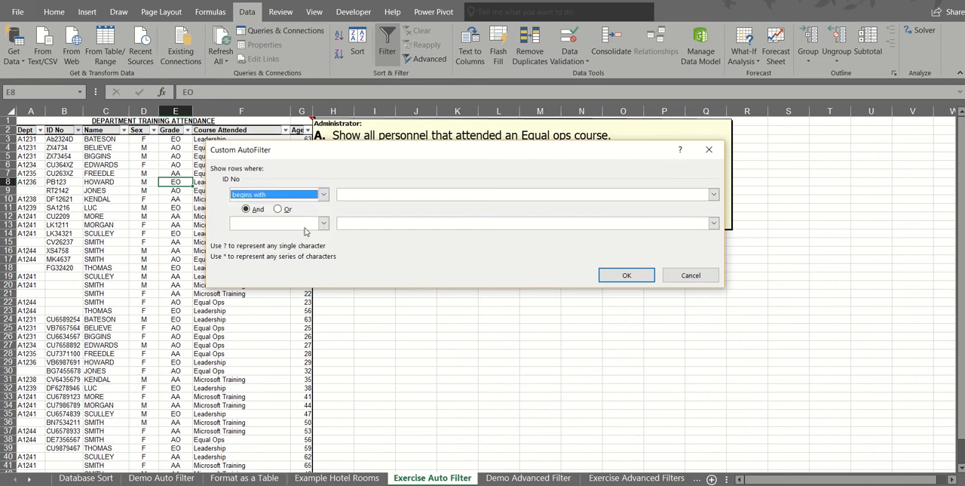
click(354, 196)
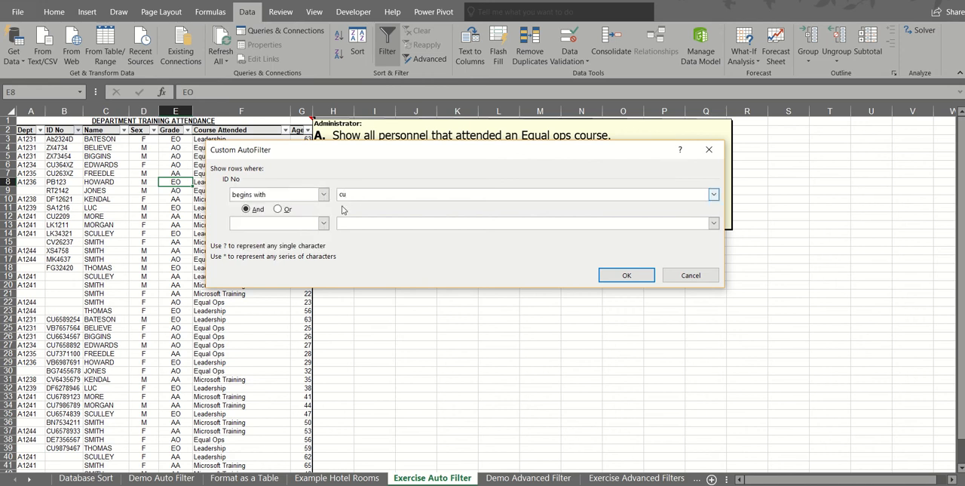
text(cu)
Add ends with xz as the second And condition of the ID No filter and apply it
click(323, 223)
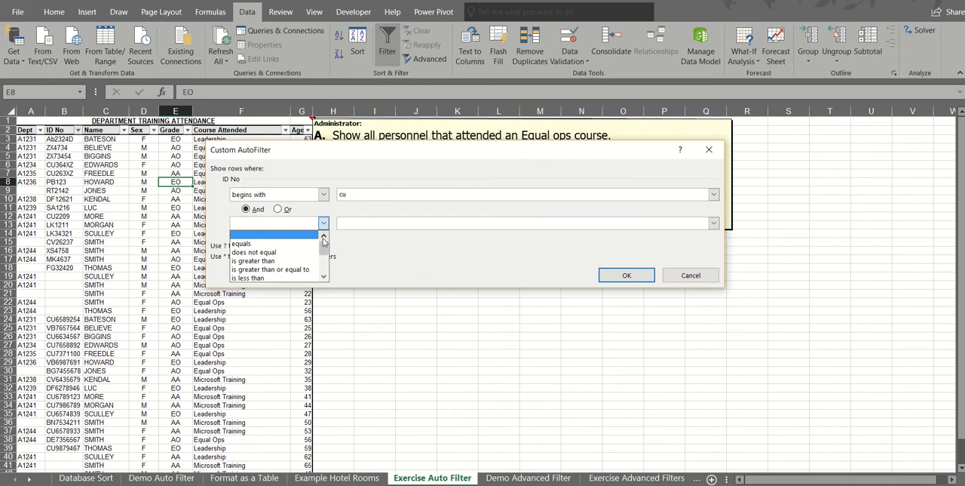
click(323, 279)
click(323, 278)
click(322, 279)
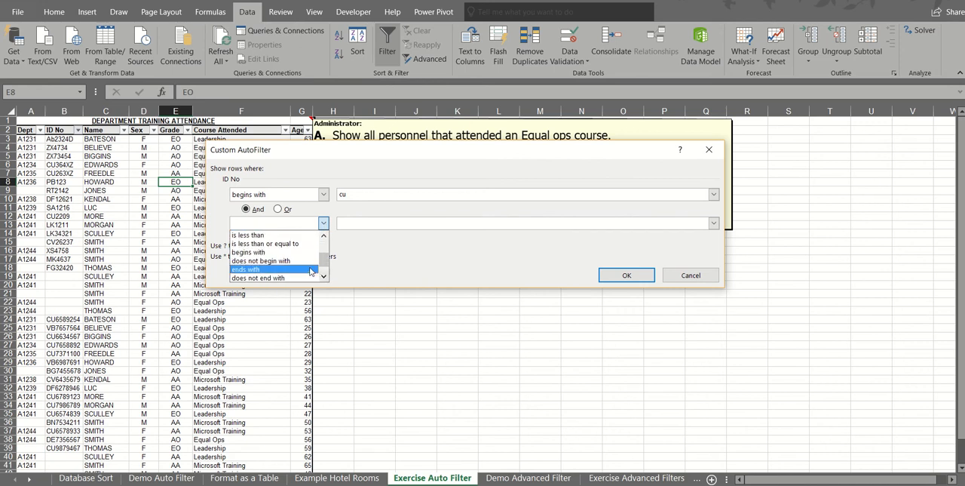
click(310, 269)
click(357, 221)
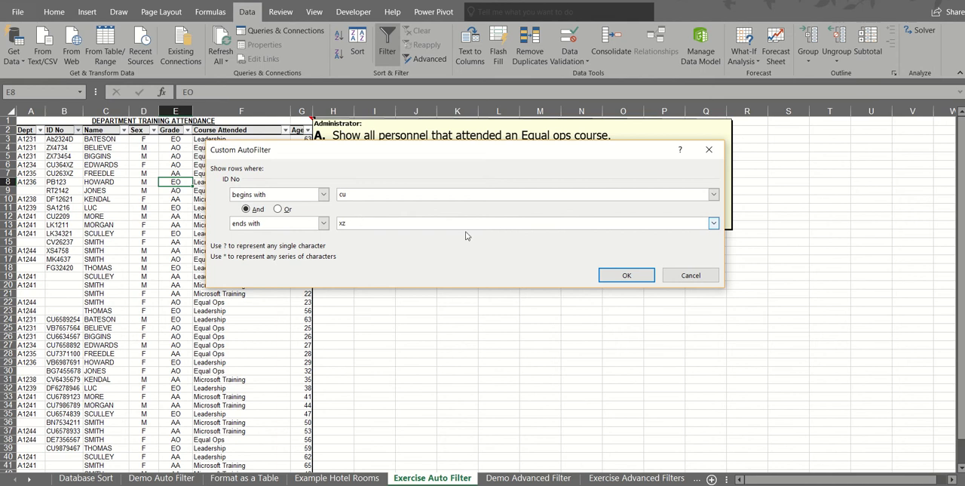
text(xz)
click(620, 274)
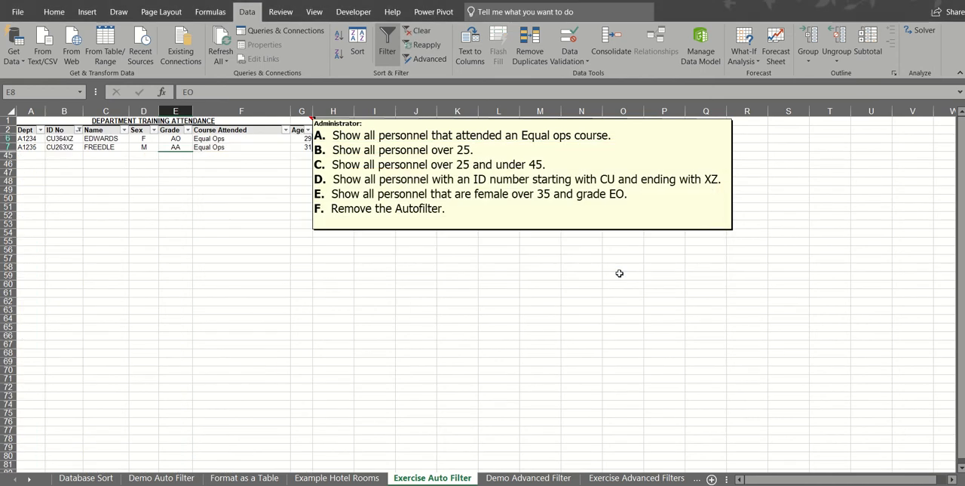
Clear the ID No filter and show only F in the Sex column
click(417, 31)
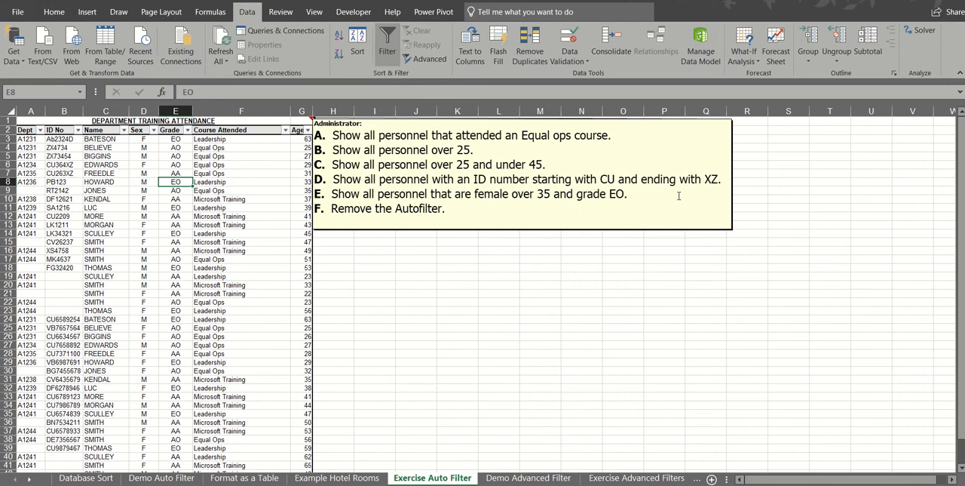
click(153, 131)
click(33, 251)
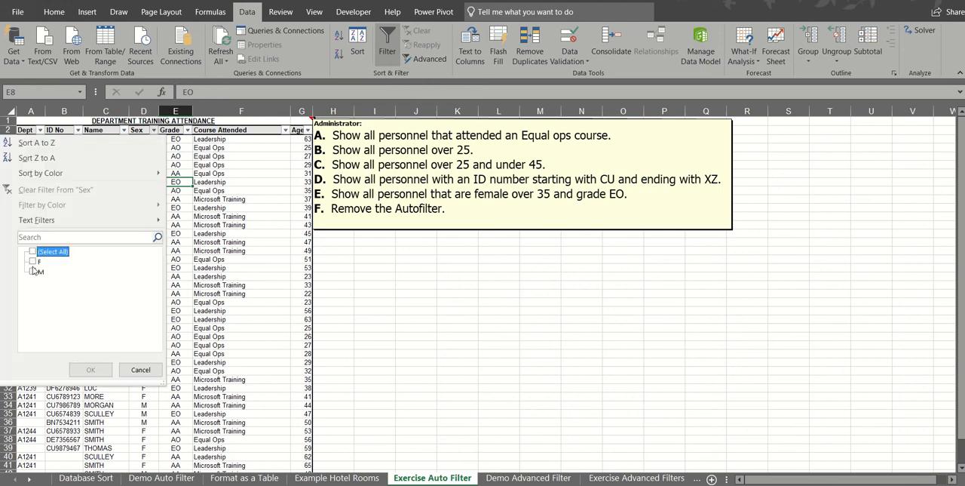
click(33, 271)
click(33, 261)
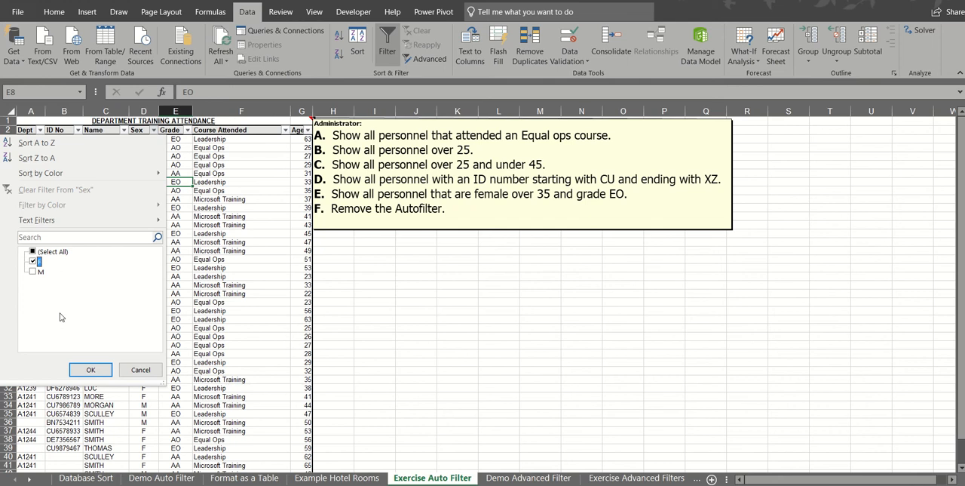
click(90, 369)
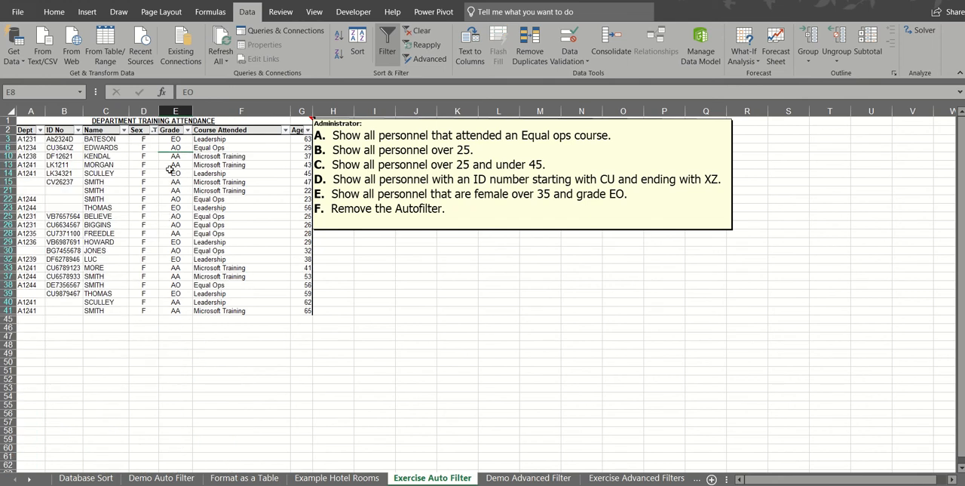
Narrow the filtered list to only EO in the Grade column
click(188, 131)
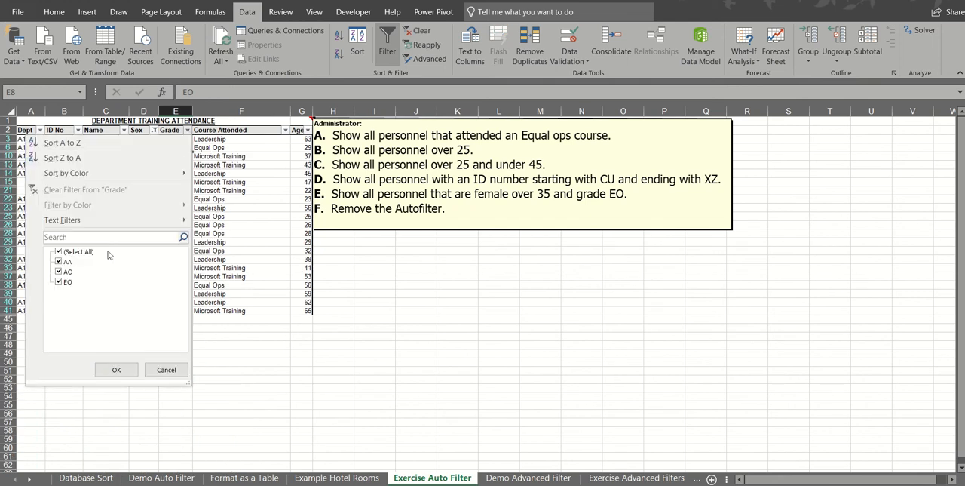
click(60, 252)
click(59, 281)
click(107, 369)
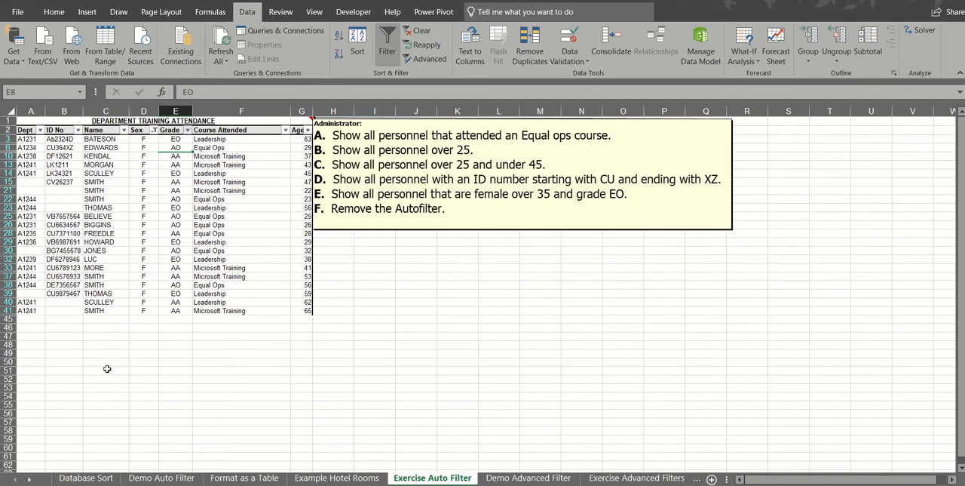
Add an Age number filter for greater than 35 to the filtered training data
click(307, 131)
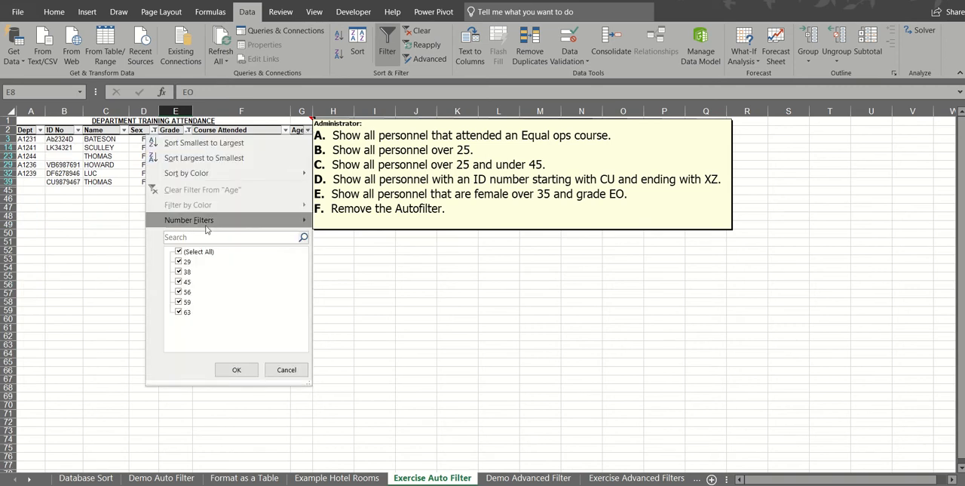
mouse_move(207, 225)
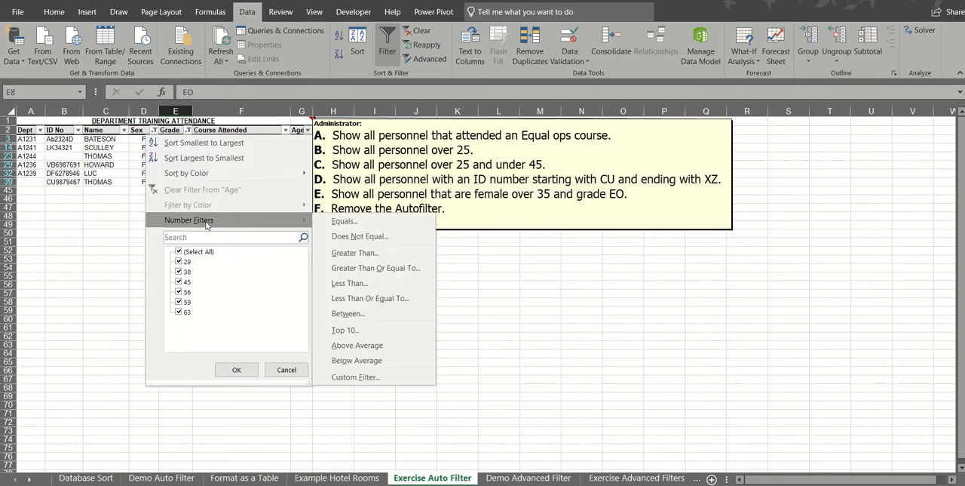
click(375, 252)
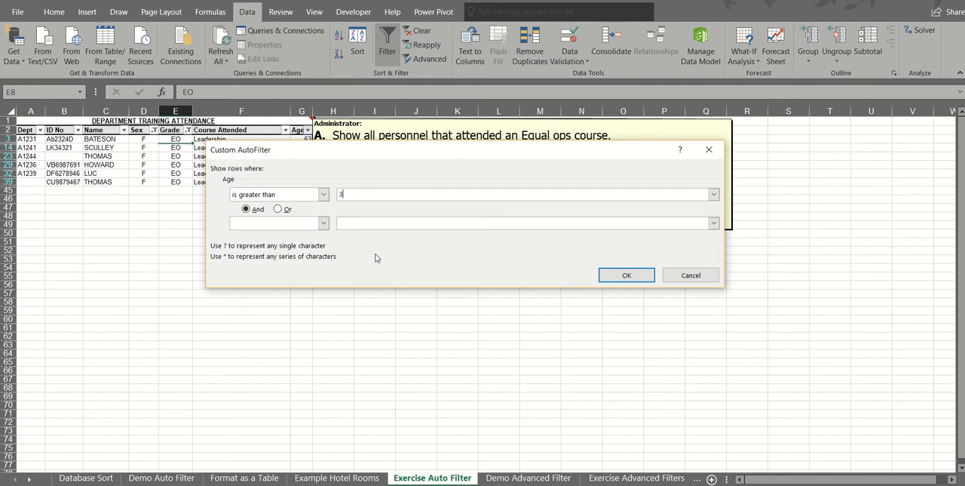
click(623, 276)
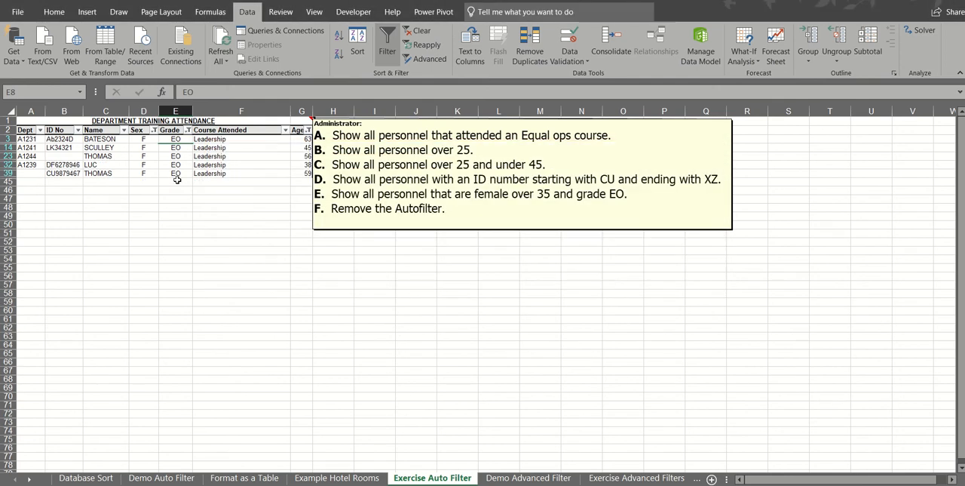
Clear all filters and remove the AutoFilter from the training data
click(419, 32)
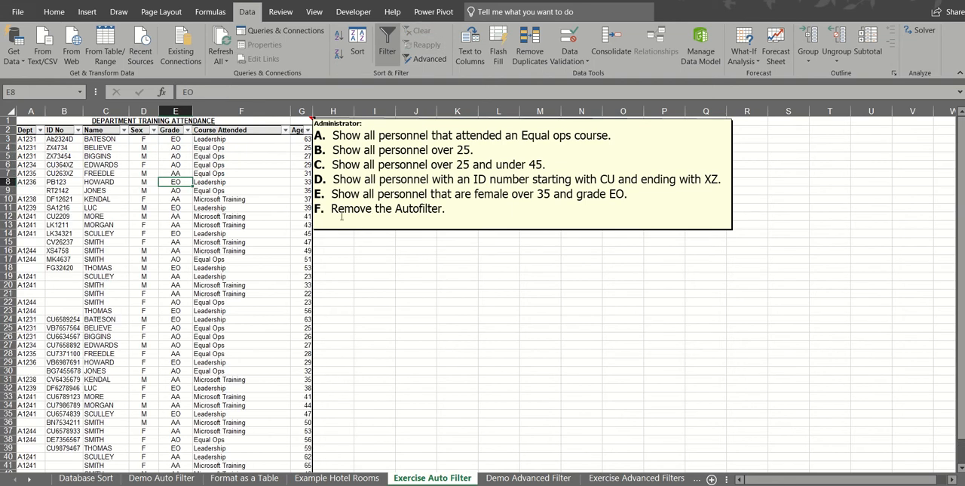
click(390, 39)
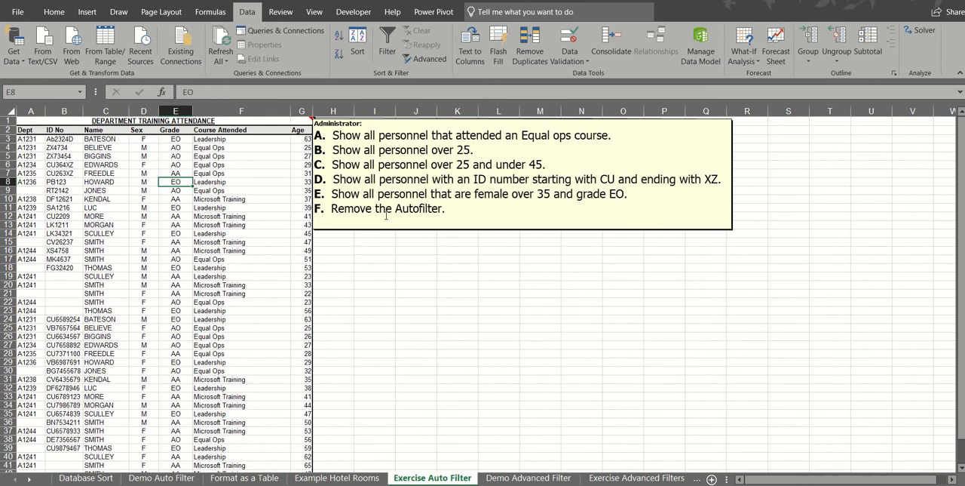
click(222, 233)
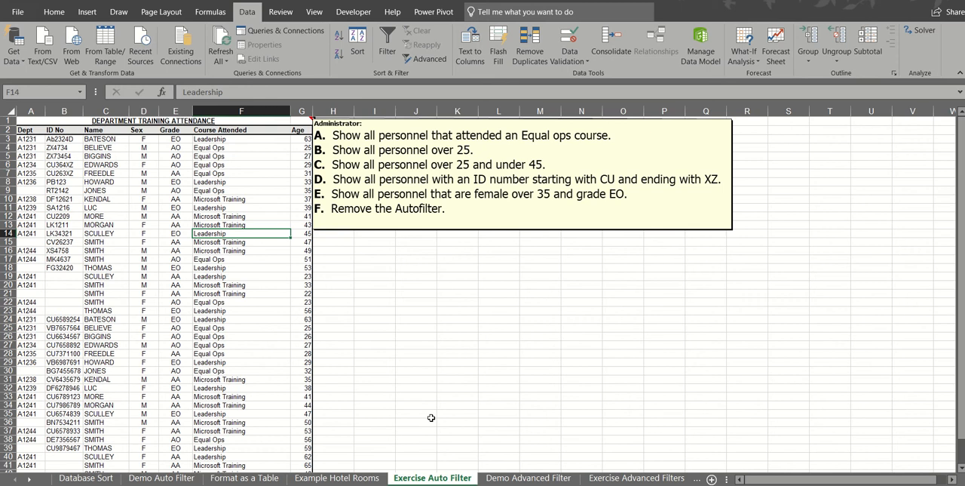
On the Demo Advanced Filter sheet, examine the criteria range A1:G4 and the blank row 5 separating it from the database
click(519, 478)
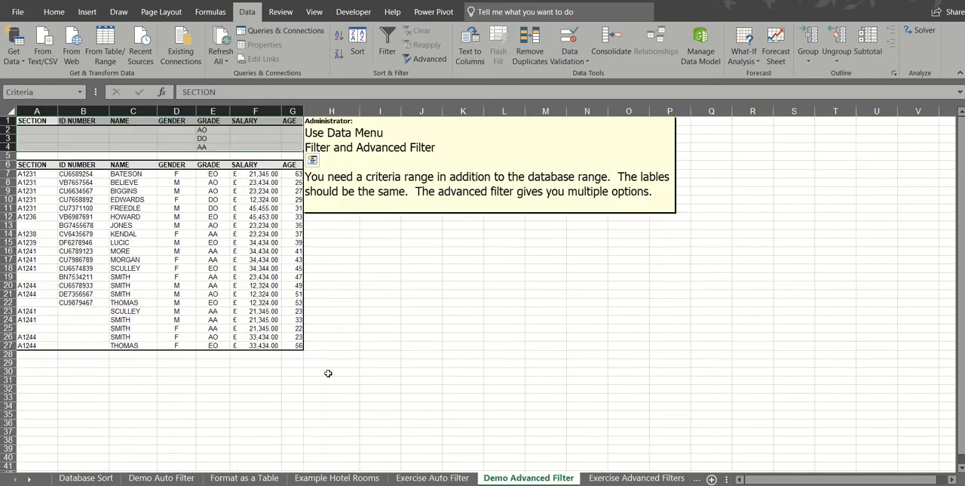
click(248, 217)
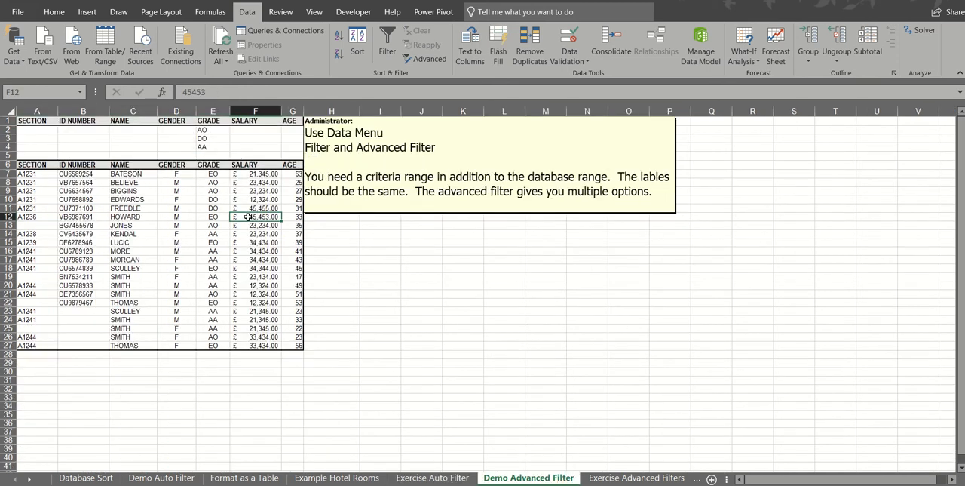
click(134, 191)
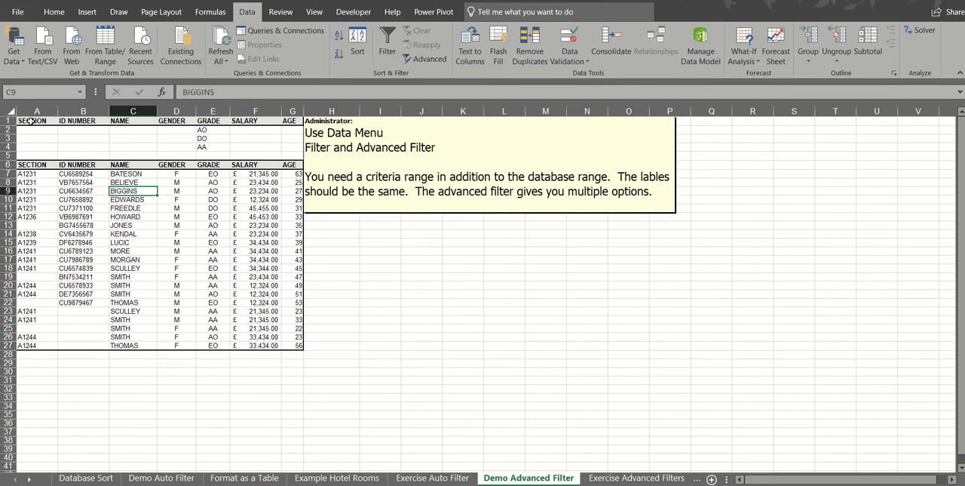
drag(35, 123, 287, 148)
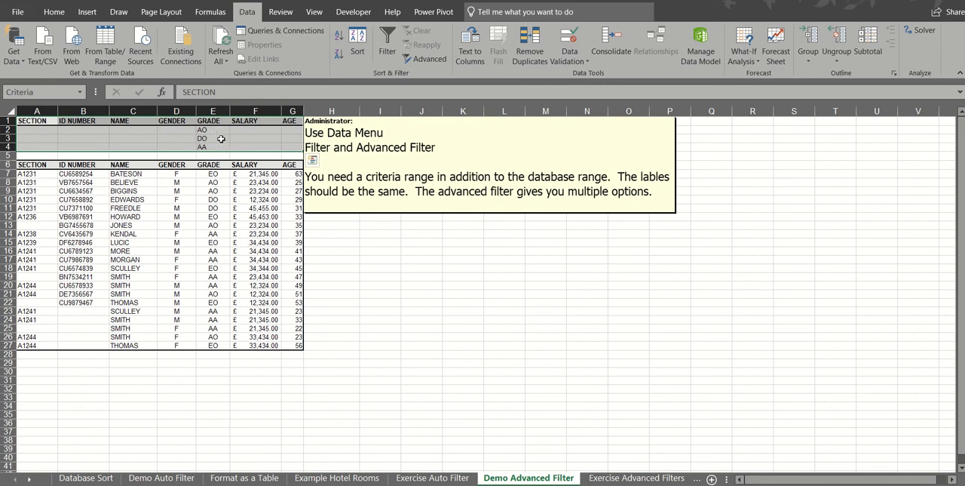
drag(36, 154, 285, 160)
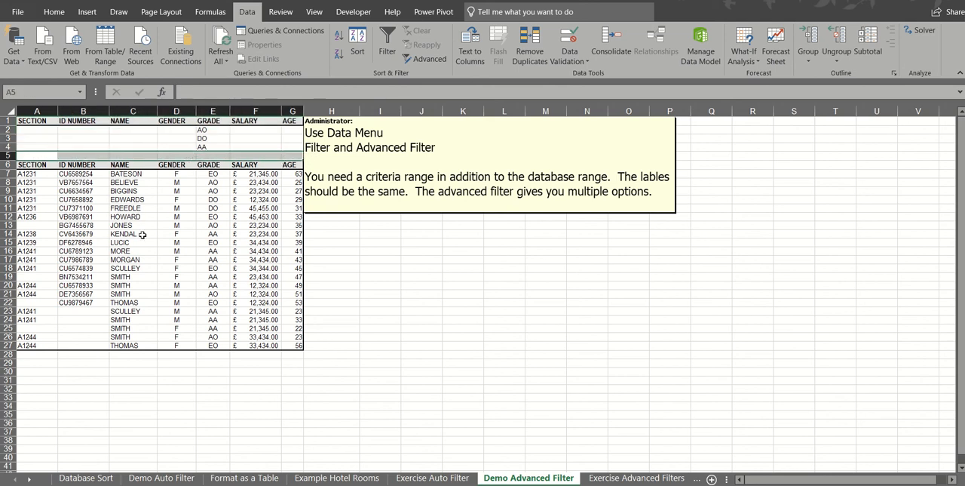
Apply an in-place Advanced Filter to list range A6:G27 using criteria range A1:G4
click(191, 190)
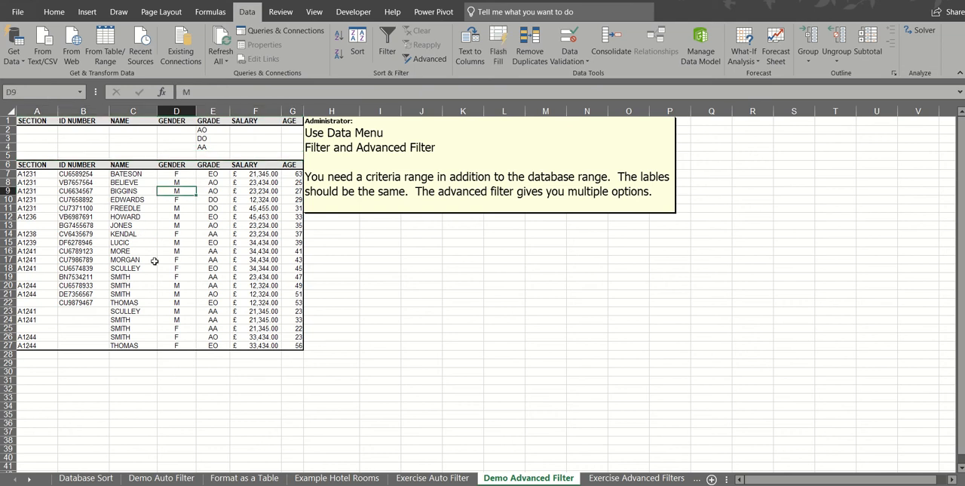
click(436, 59)
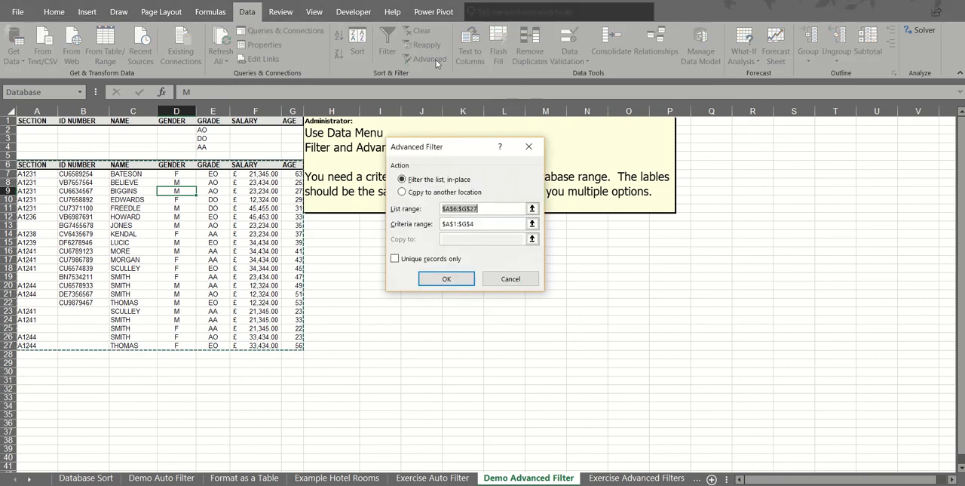
drag(441, 146, 387, 126)
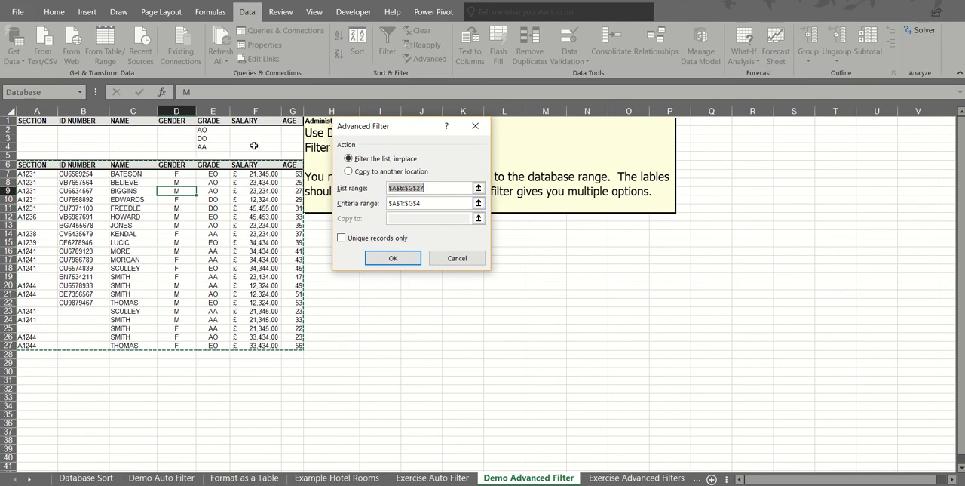
click(392, 258)
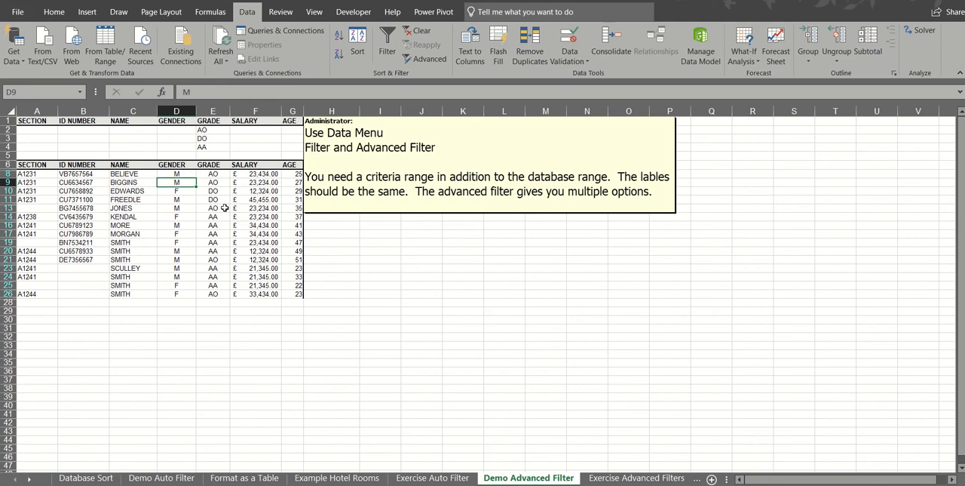
Enter m as the Gender criterion in cell D2, beside the AO grade
click(174, 134)
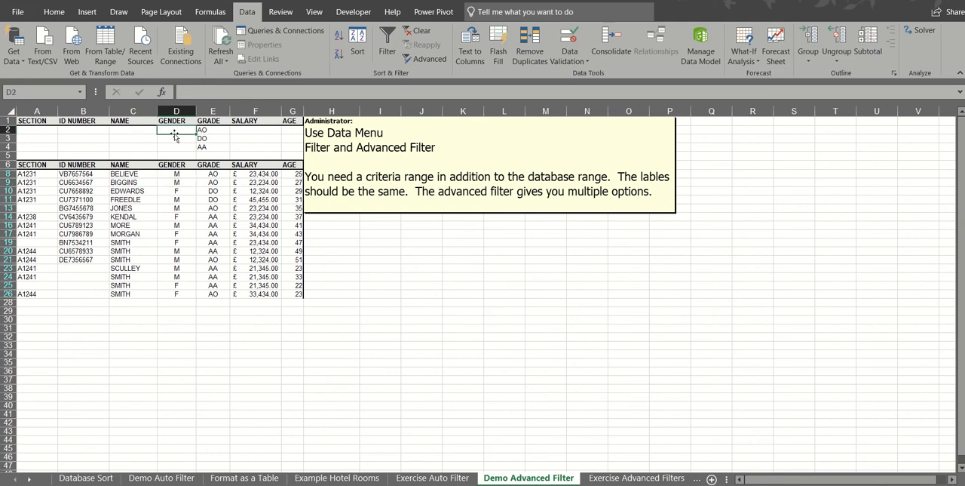
text(m)
key(Return)
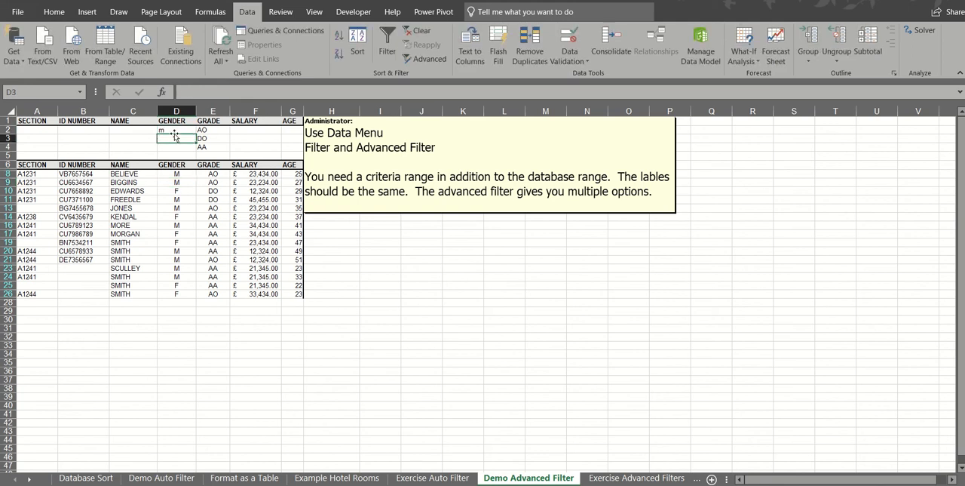
Enter m as the Gender criterion in cells D3 and D4, beside the DO and AA grades
text(m)
key(Return)
text(m)
key(Return)
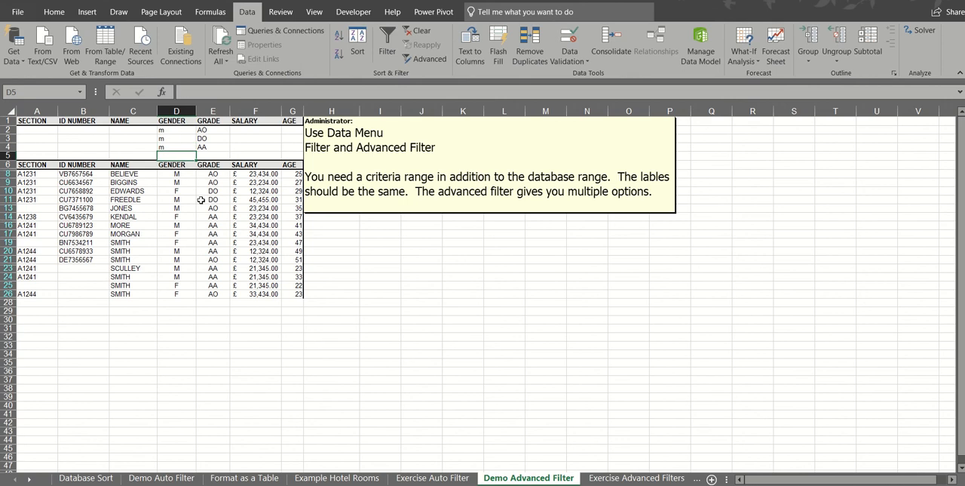
Run the in-place Advanced Filter on list range A6:G27 with the Gender and Grade criteria in A1:G4
click(209, 225)
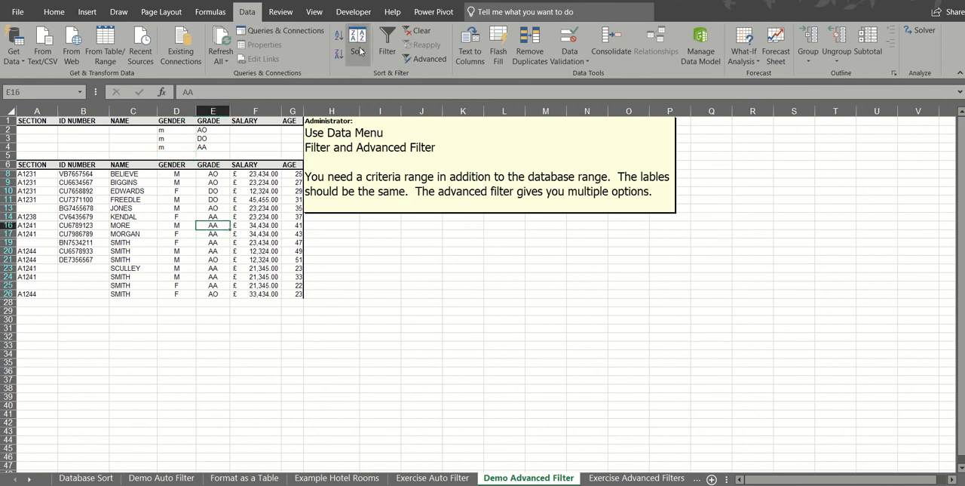
click(417, 61)
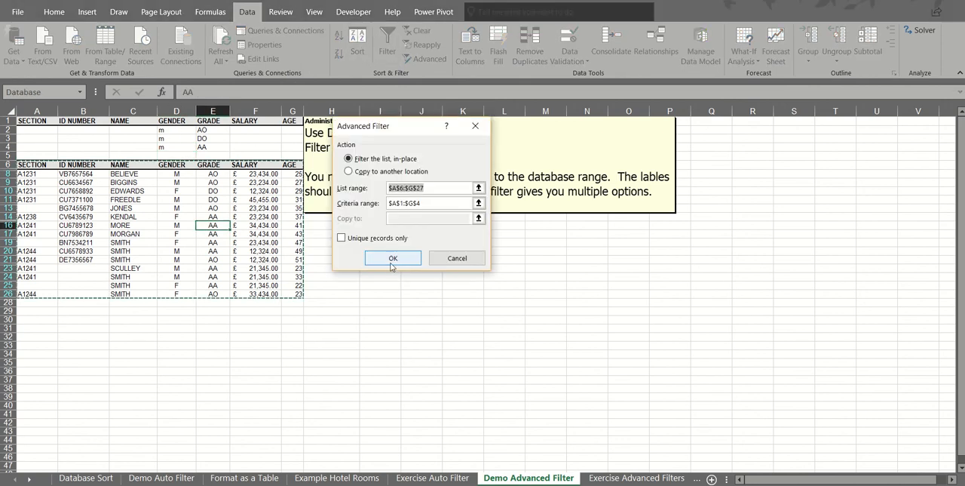
click(392, 260)
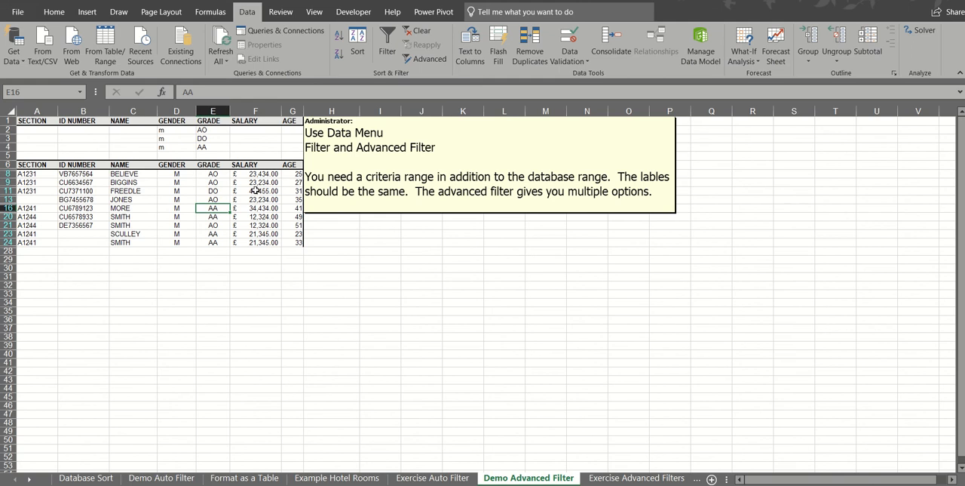
Enter >40 as the Age criterion in cells G2 to G4, on all three criteria rows
click(250, 129)
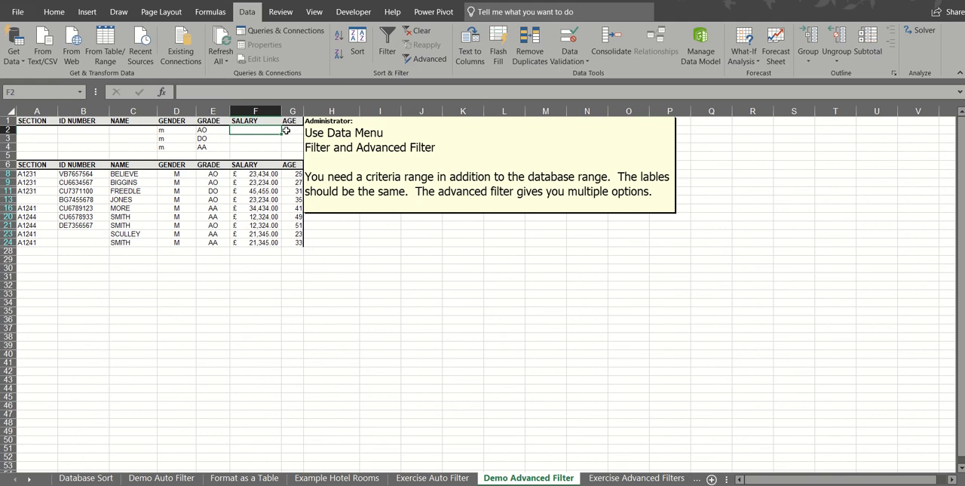
click(284, 131)
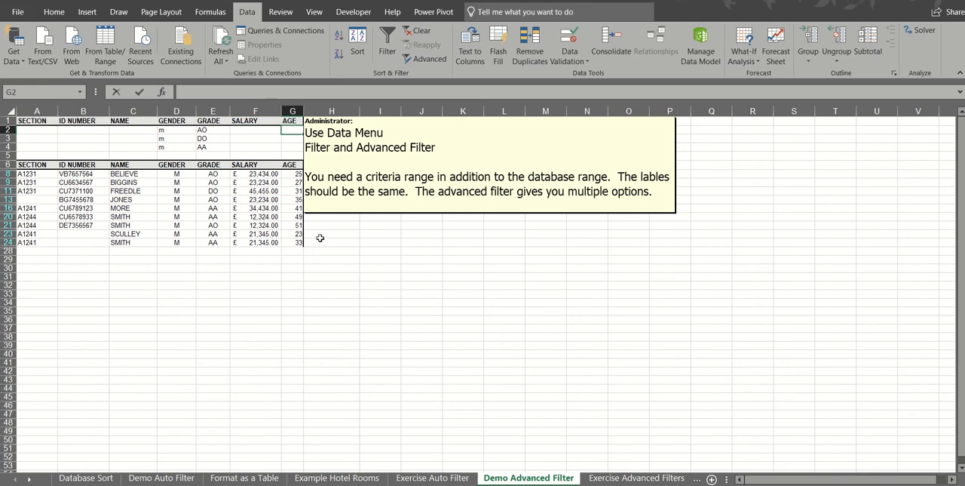
text(>40)
key(Return)
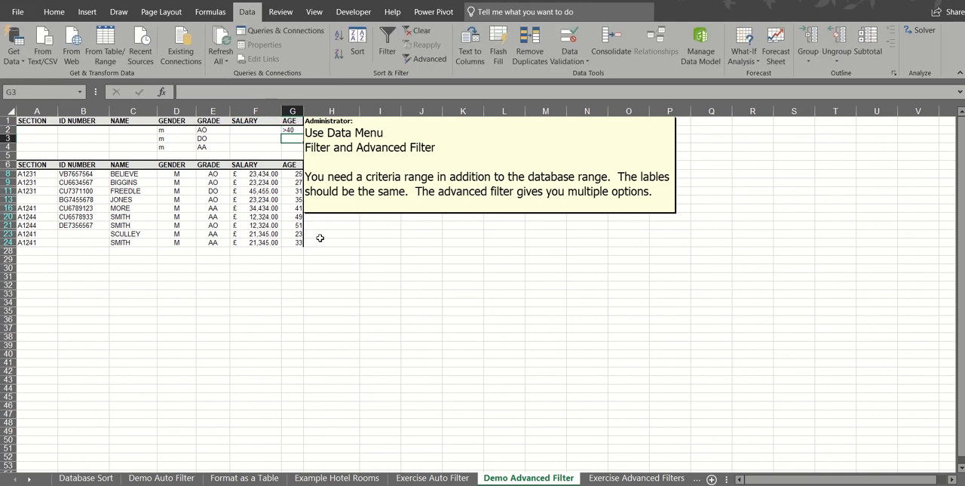
text(>40)
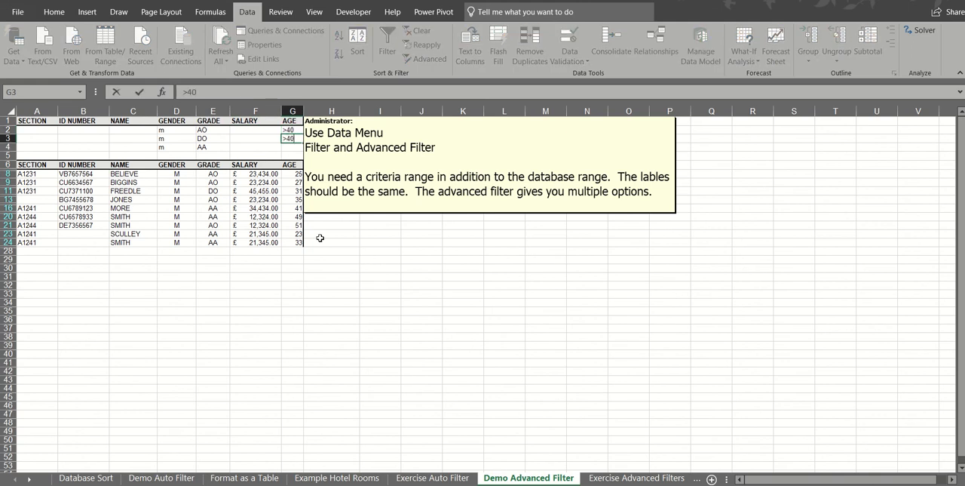
key(Return)
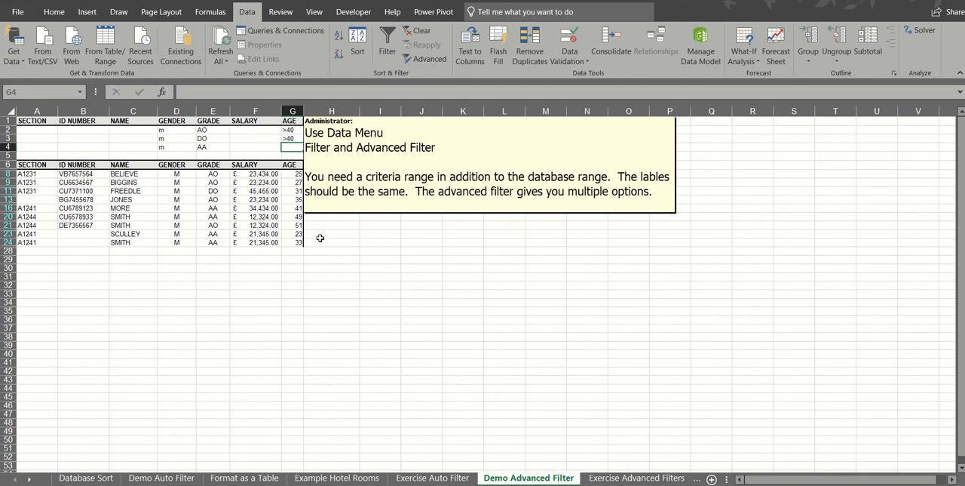
text(>40)
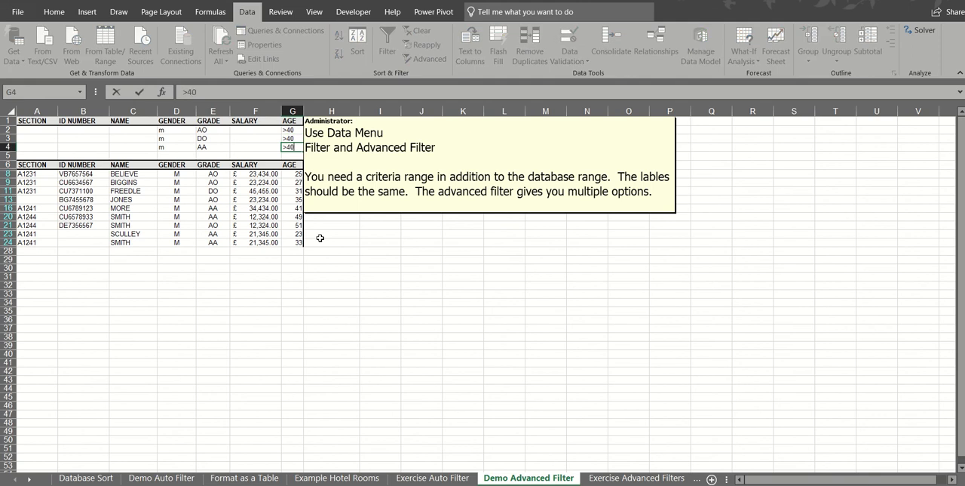
Reapply the in-place Advanced Filter to the staff database so it uses the Gender, Grade and Age criteria
click(218, 207)
click(424, 59)
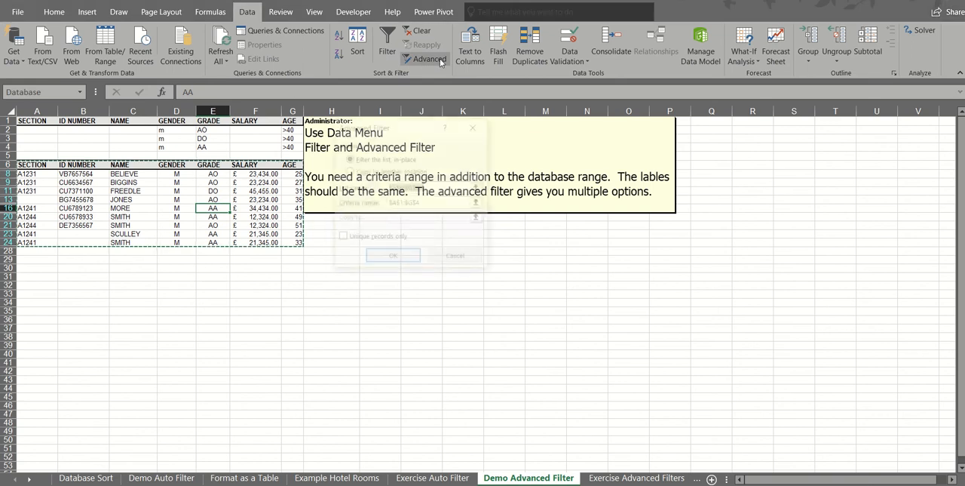
click(392, 258)
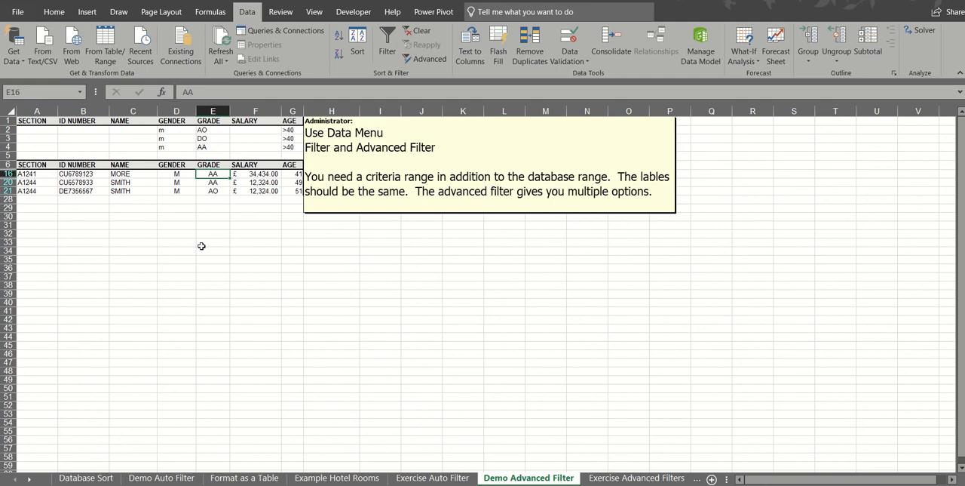
Clear the advanced filter and delete the criteria entries in D2:G4
click(419, 31)
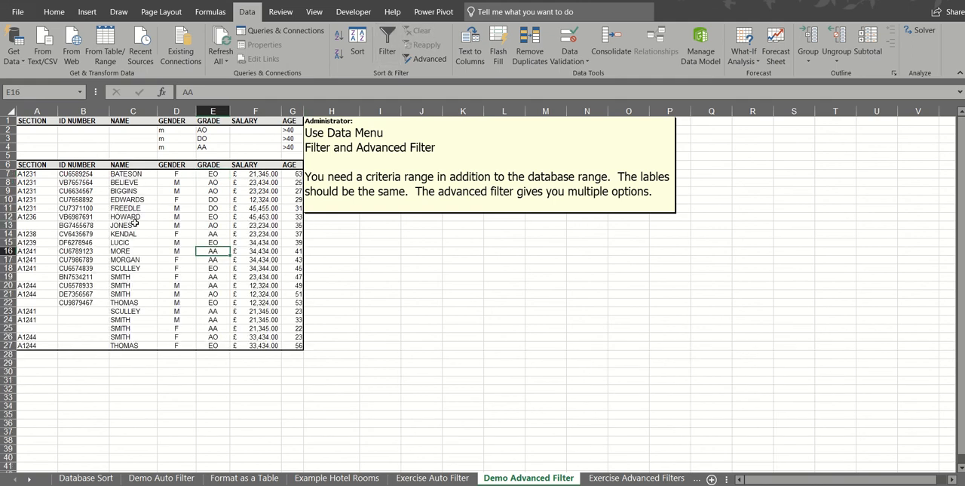
drag(161, 130, 285, 147)
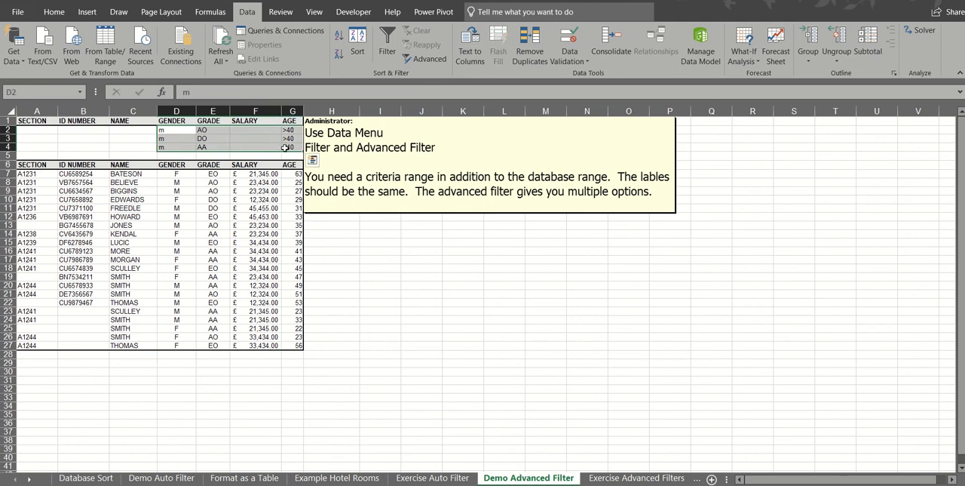
key(Delete)
Turn on AutoFilter for the staff database with its headings in row 6
click(164, 193)
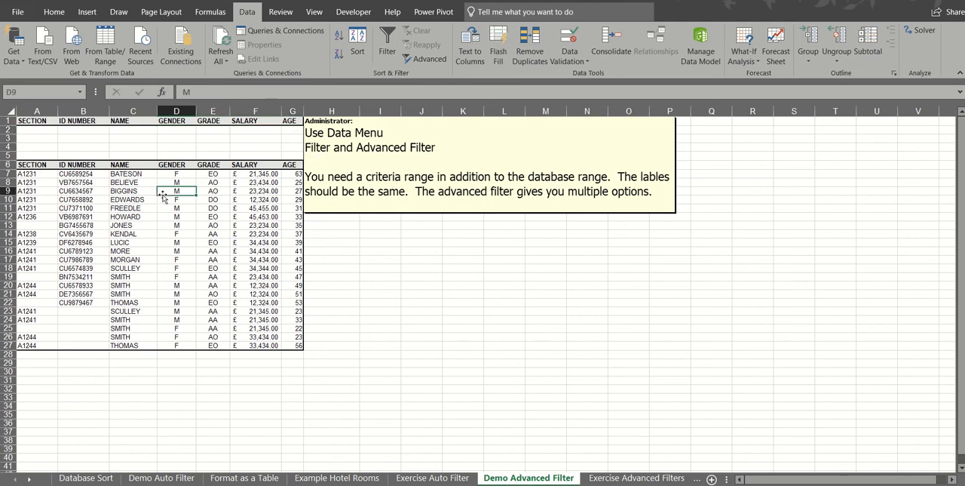
click(125, 184)
click(379, 58)
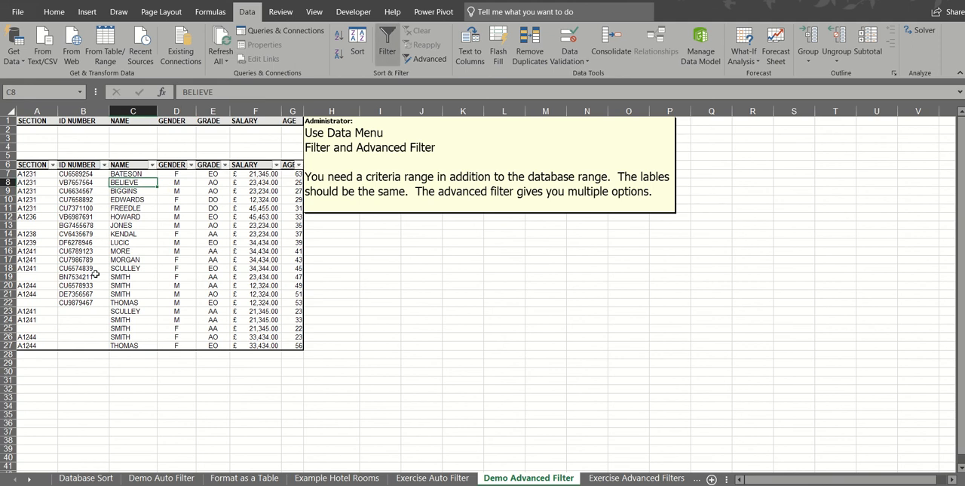